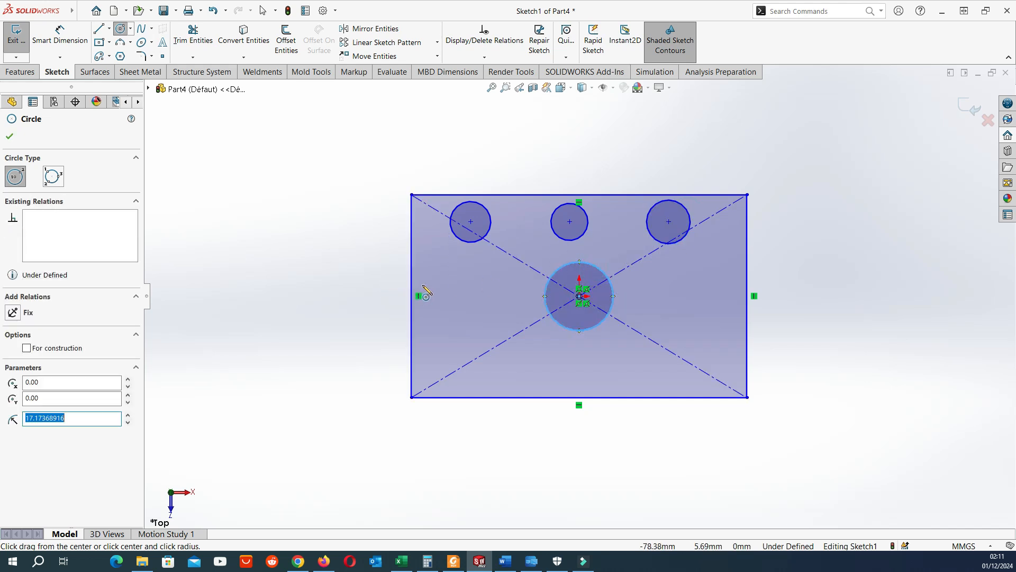
- Dimension the rectangle's left vertical edge and set its height to 77.47 mm
key(Escape)
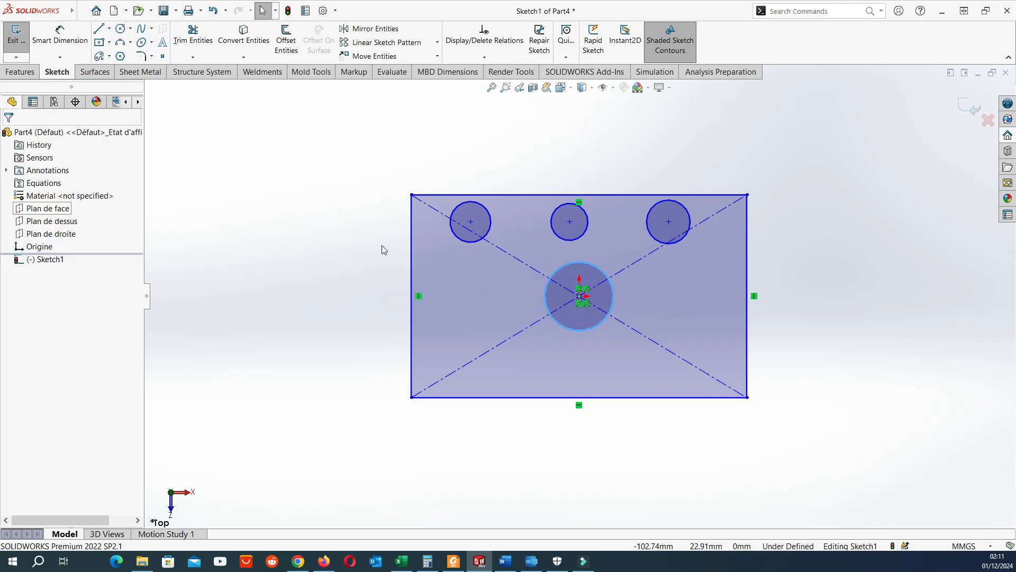
click(64, 44)
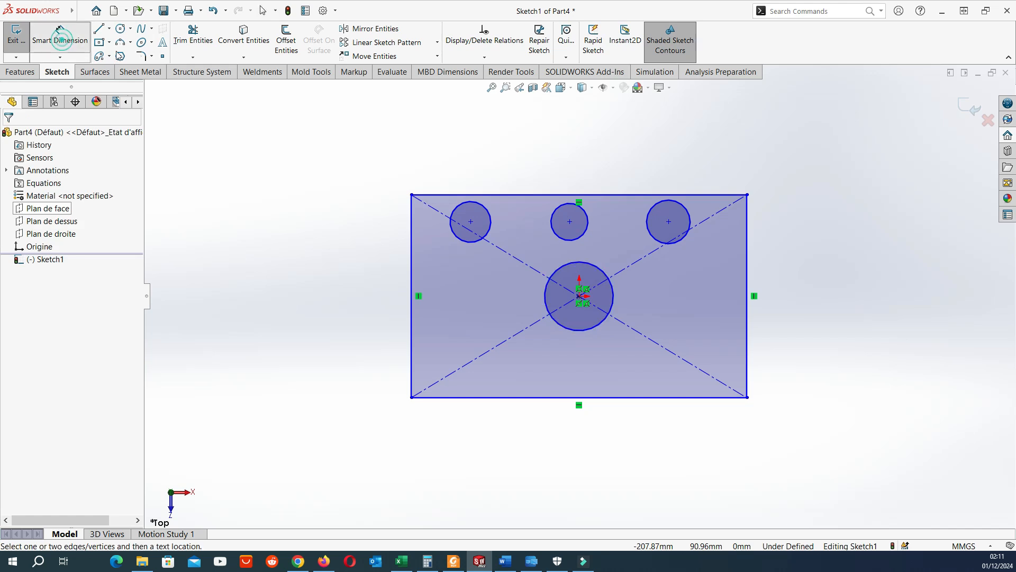
click(411, 239)
click(373, 296)
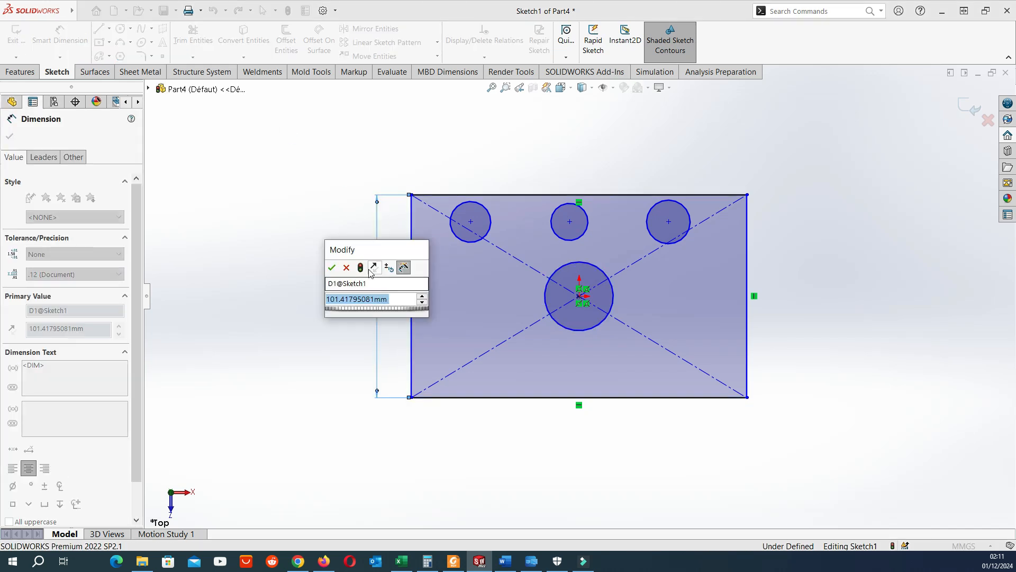
text(77.47)
key(Return)
- Dimension the rectangle's top edge and set its width to 102.47 mm
click(537, 195)
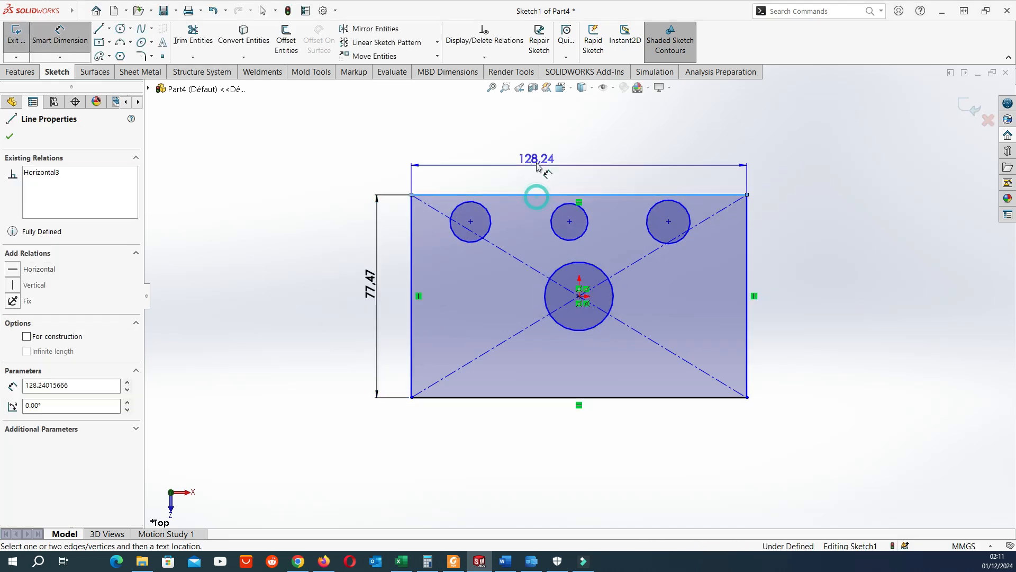
click(538, 161)
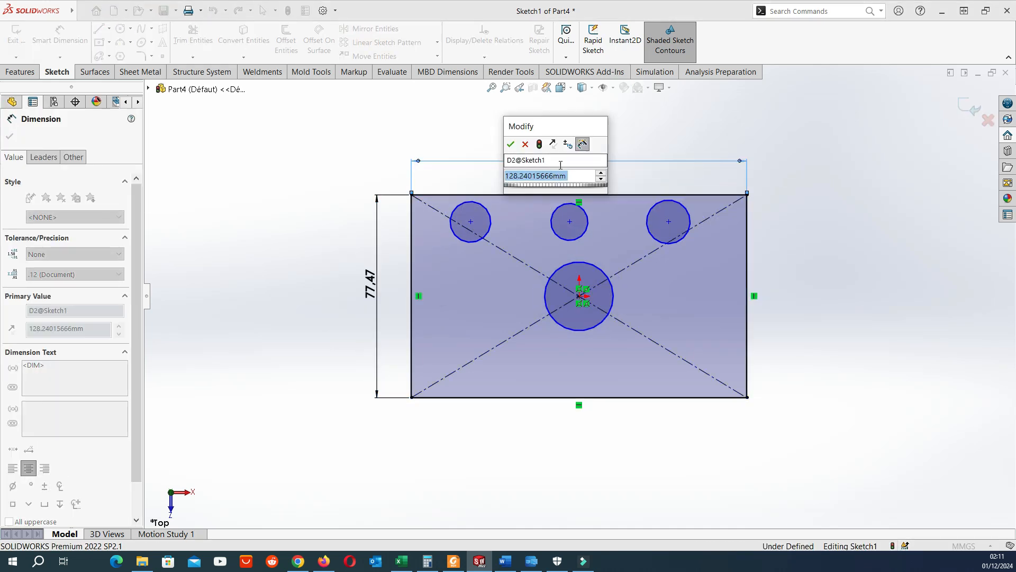
text(102.)
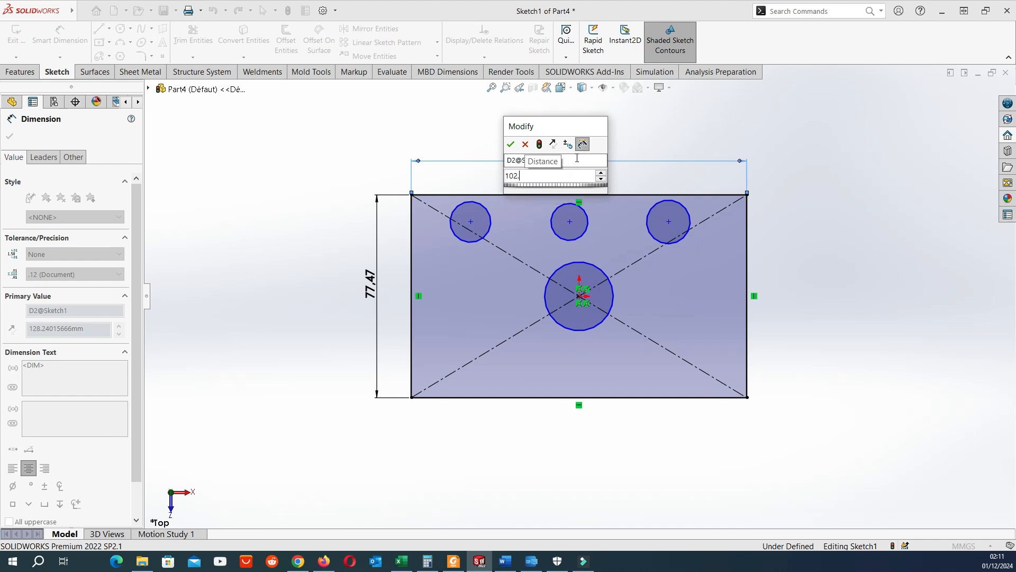
text(47)
key(Return)
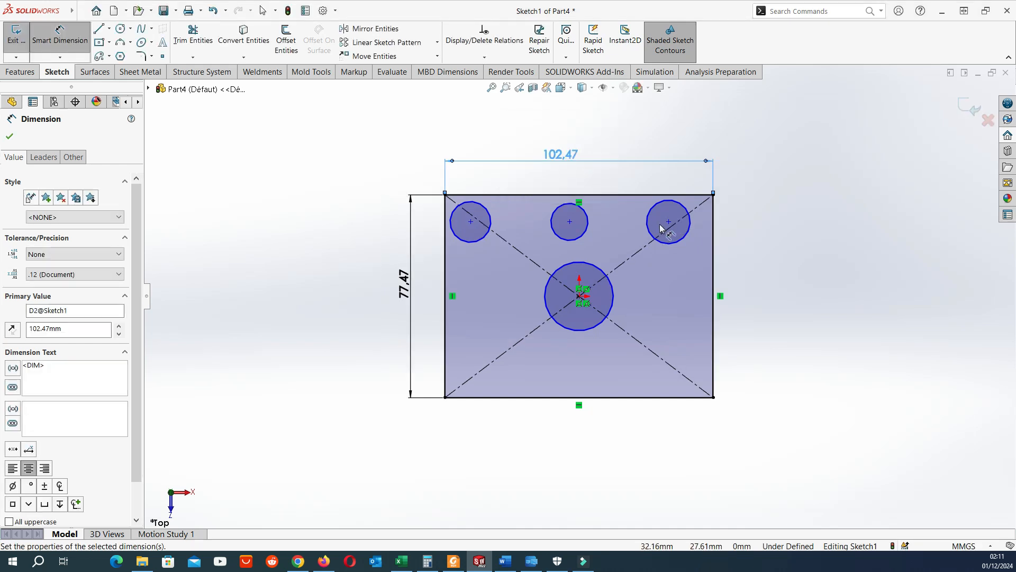
click(340, 212)
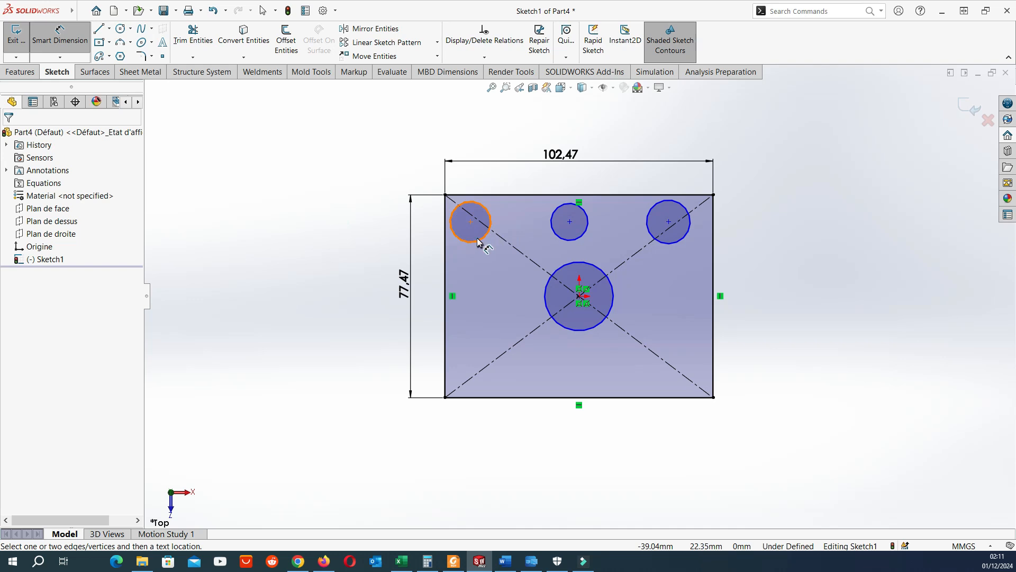
- Dimension the upper-left circle's centre 16.73 mm below the rectangle's top edge
click(489, 196)
click(460, 209)
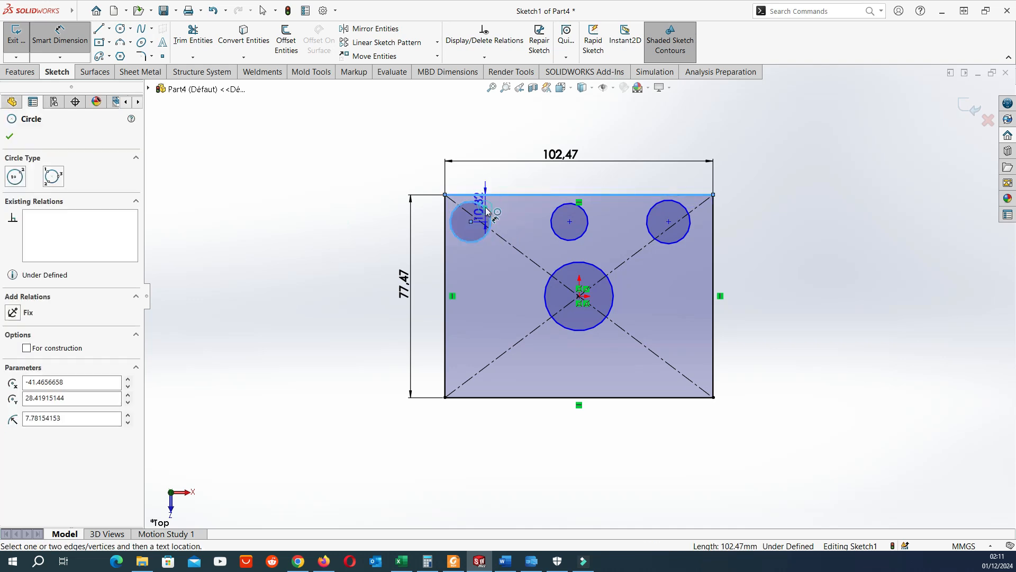
click(425, 218)
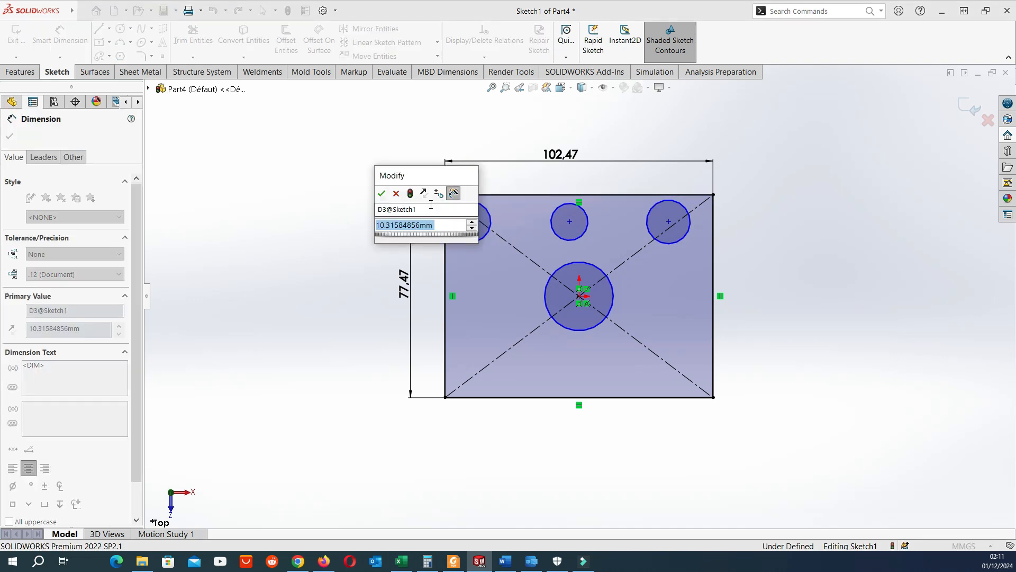
text(1)
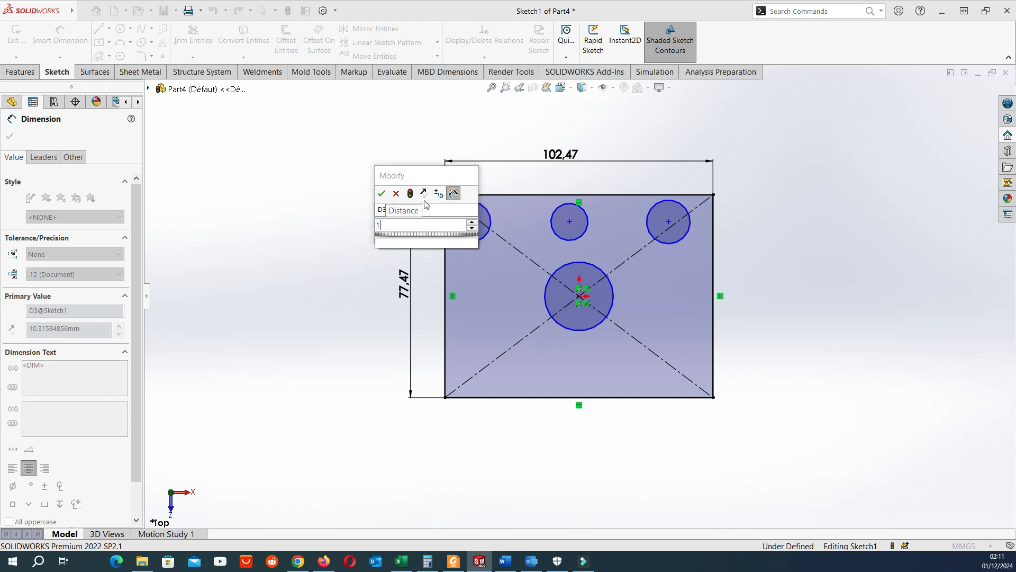
text(6.73)
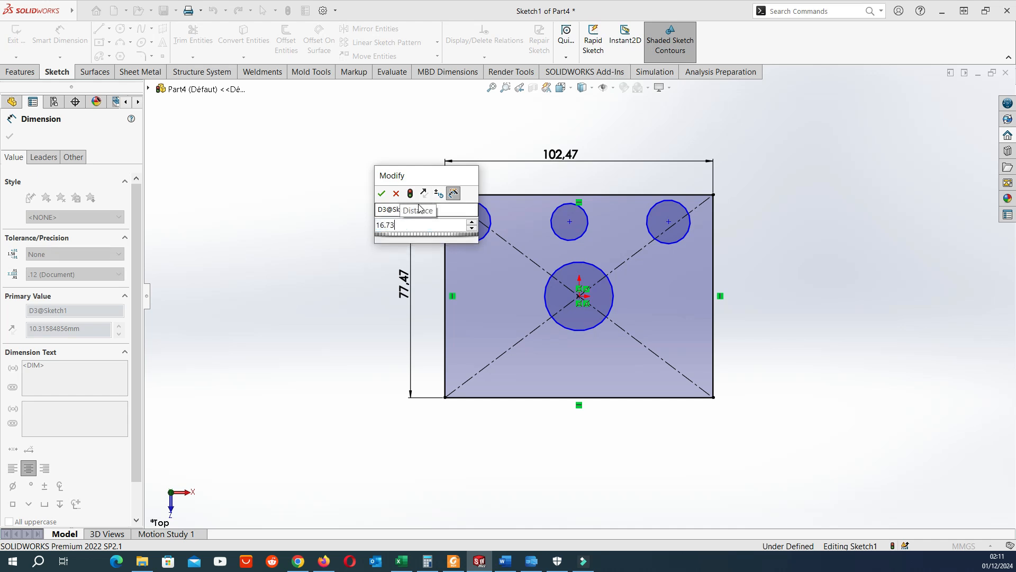
key(Return)
- Dimension the upper-left circle's centre 19.23 mm from the rectangle's left edge
click(446, 225)
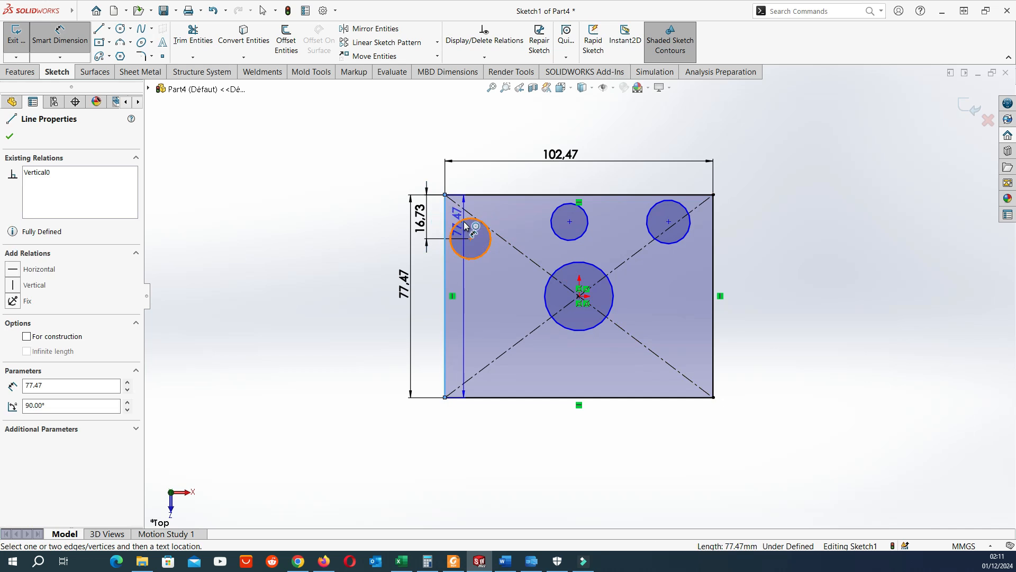
click(468, 219)
click(462, 181)
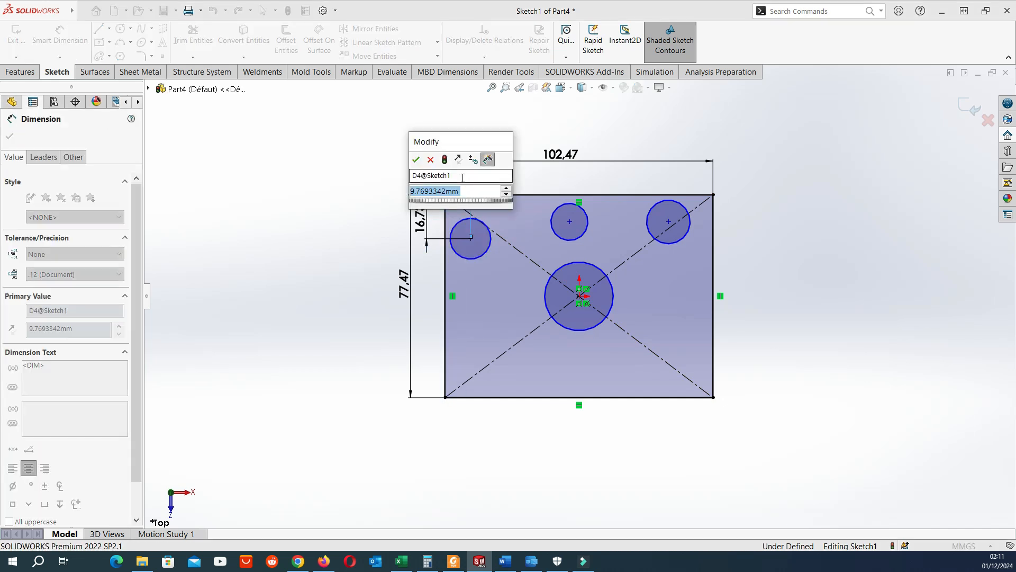
text(16.73)
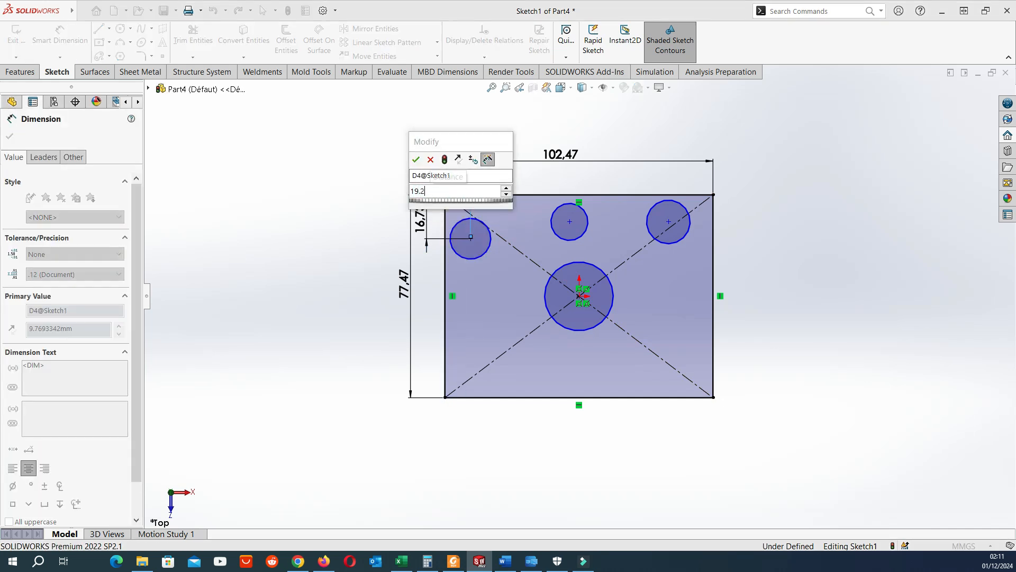
key(Return)
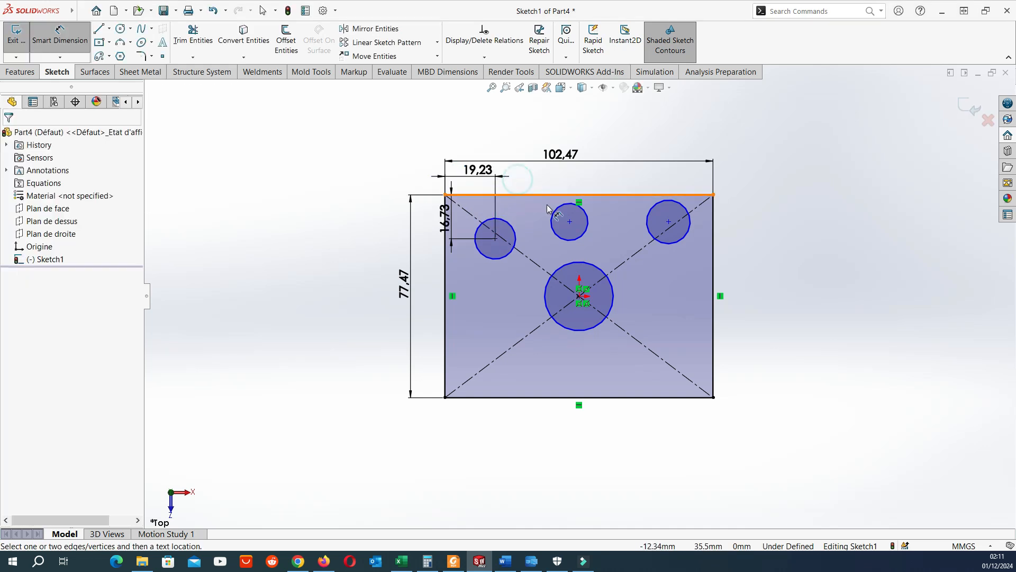
key(Escape)
- Align the centres of the three upper circles with a Horizontal relation
click(495, 238)
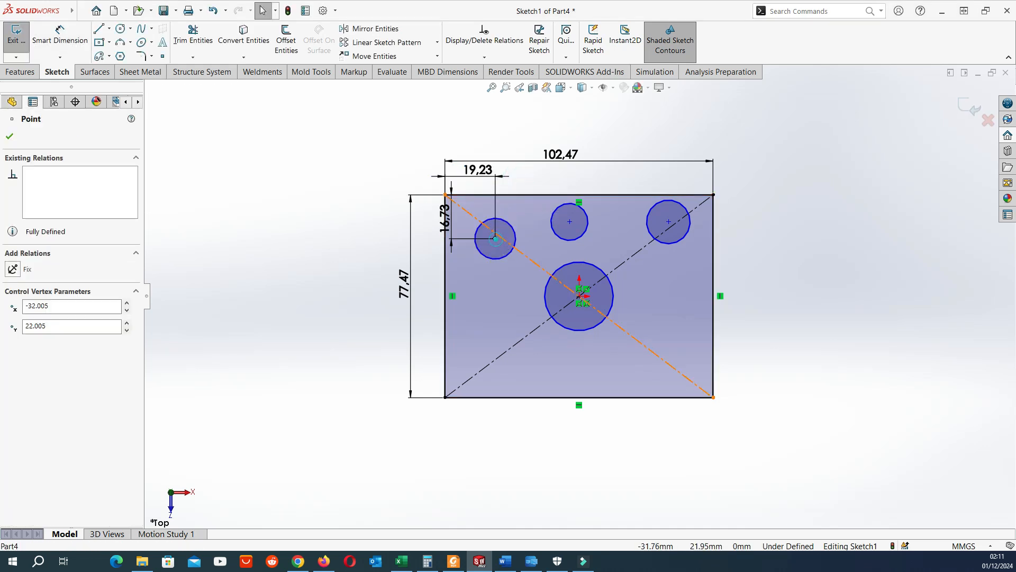
ctrl+click(569, 221)
click(668, 222)
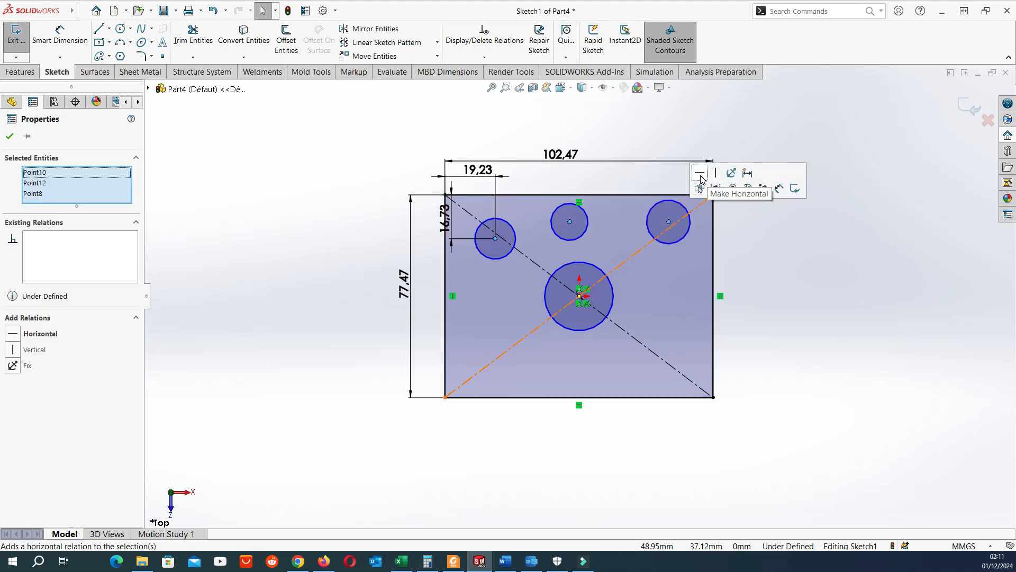
click(700, 175)
click(782, 284)
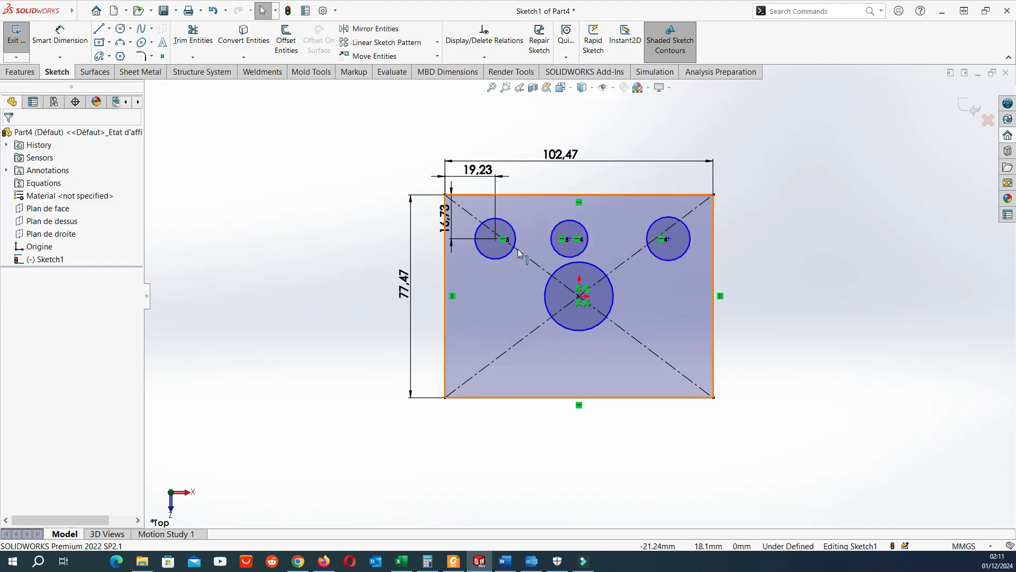
- Apply an Equal relation to the three upper circles and the central circle
click(495, 258)
ctrl+click(570, 257)
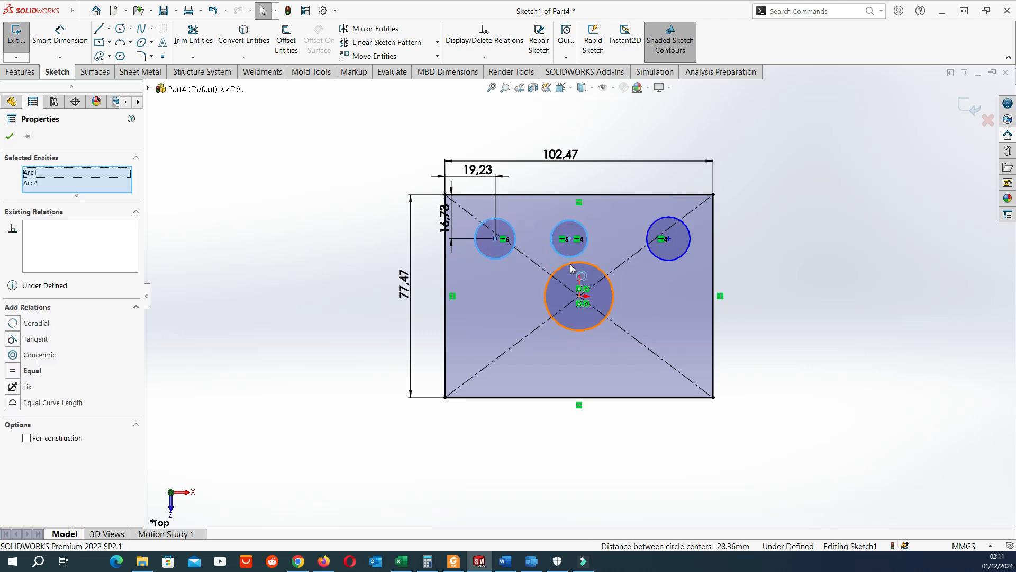
ctrl+click(570, 269)
ctrl+click(666, 260)
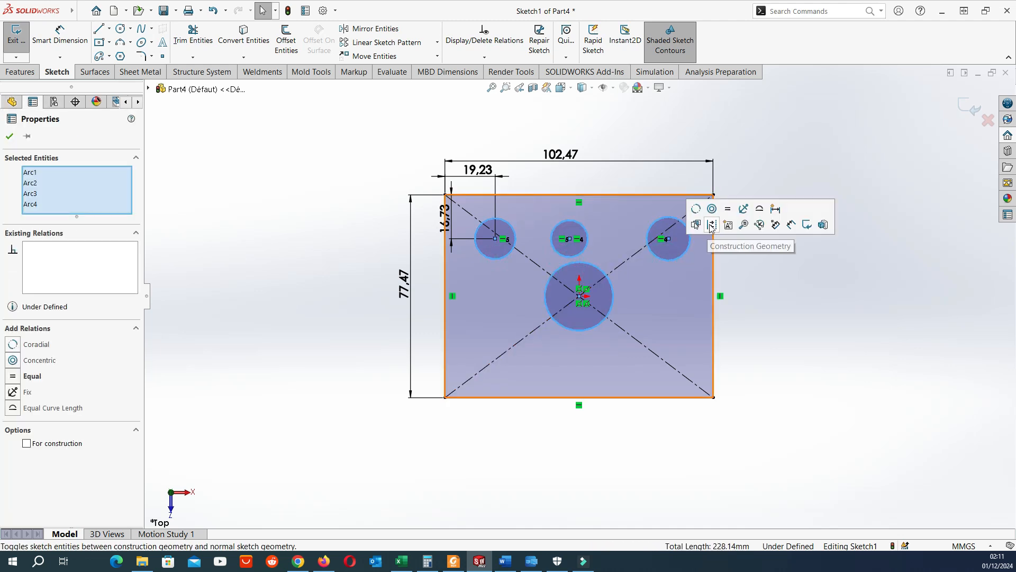
click(728, 209)
click(774, 286)
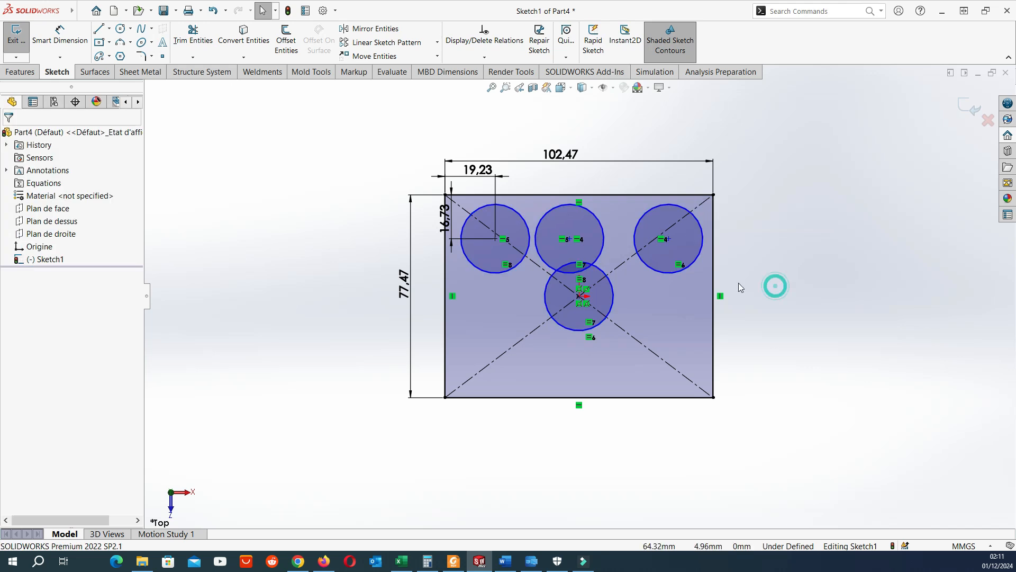
- Dimension the upper-left circle's diameter as 15 mm and place the dimension text outside the rectangle's left edge
click(60, 37)
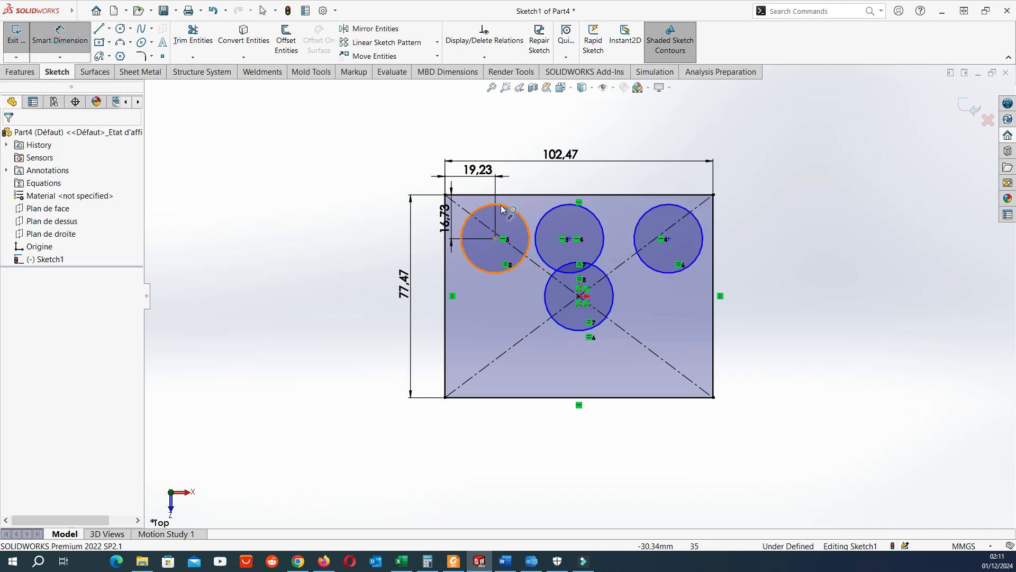
click(502, 208)
click(537, 175)
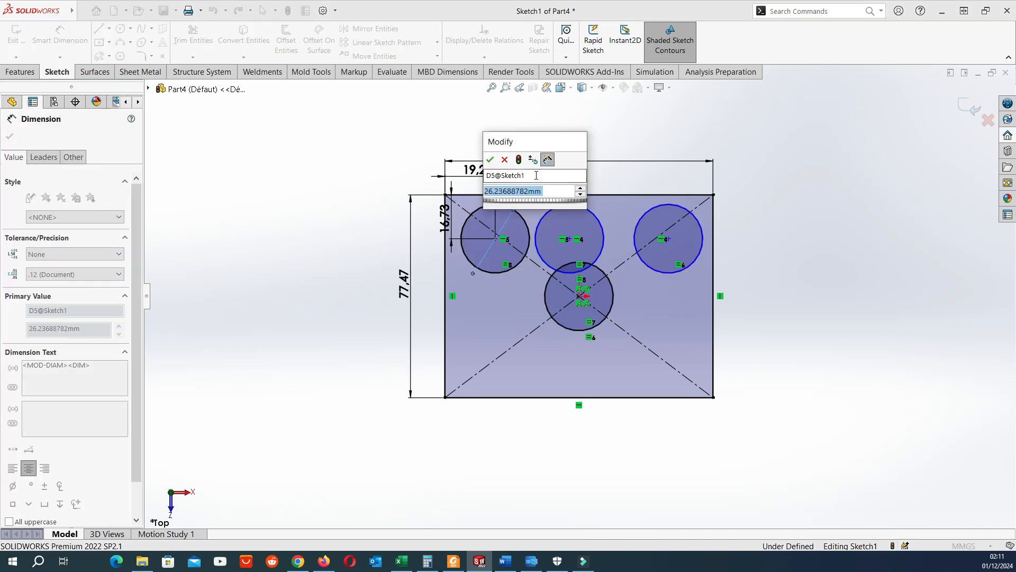
text(15)
key(Return)
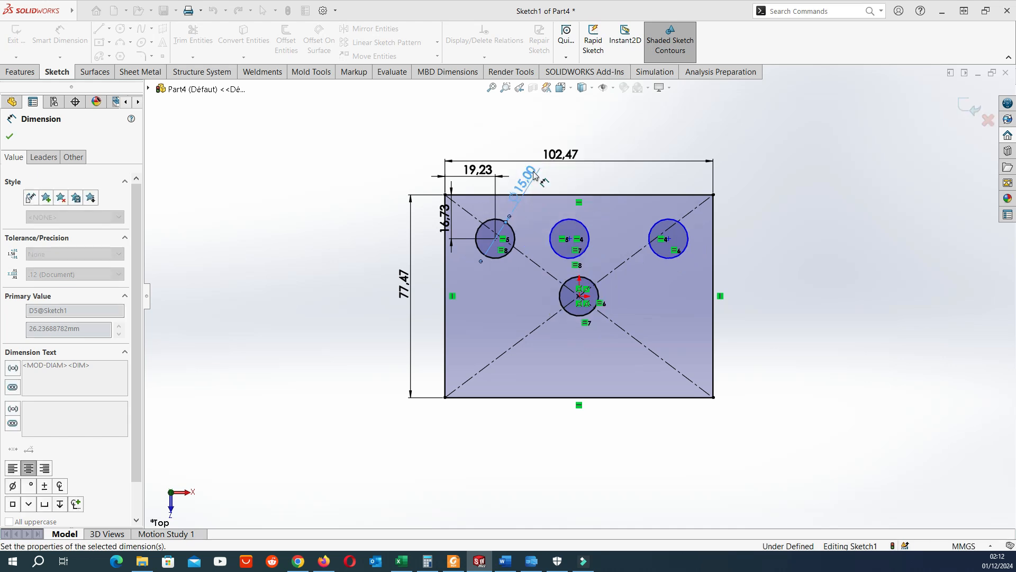
drag(516, 183, 428, 287)
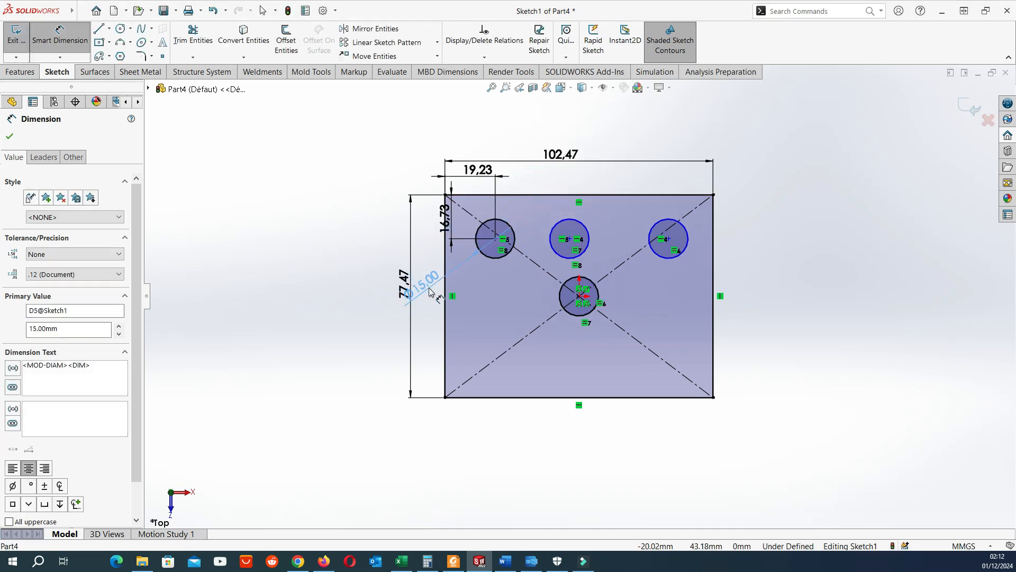
click(327, 218)
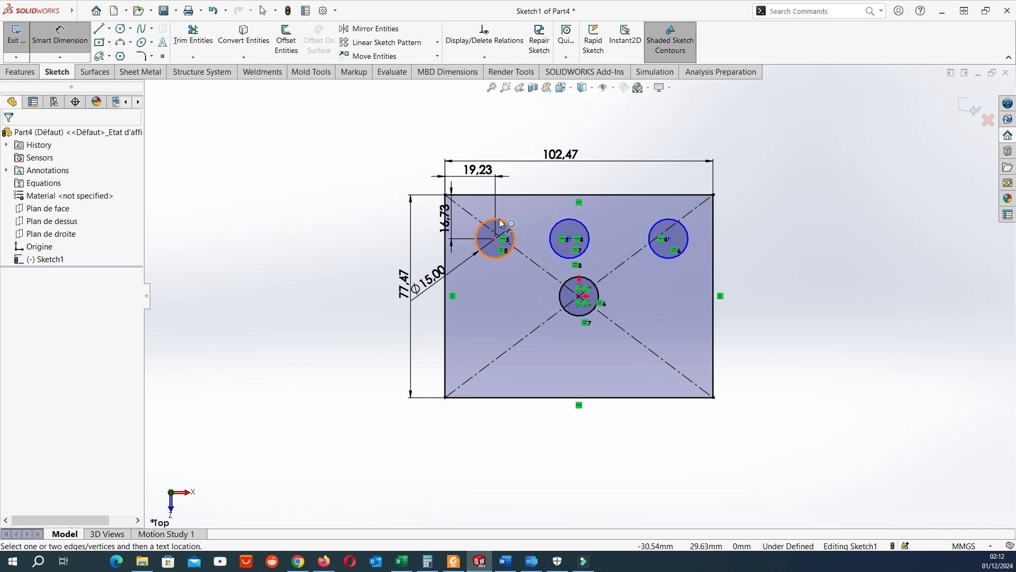
- Dimension the spacing between the upper-left and upper-middle circles as 32 mm, placed above the rectangle
click(500, 223)
click(569, 223)
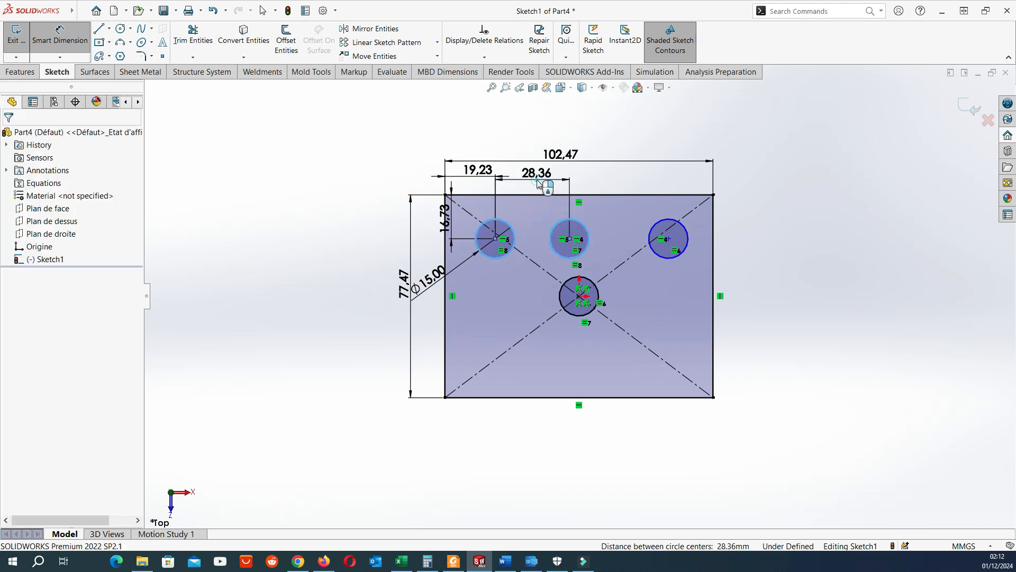
click(537, 181)
key(Return)
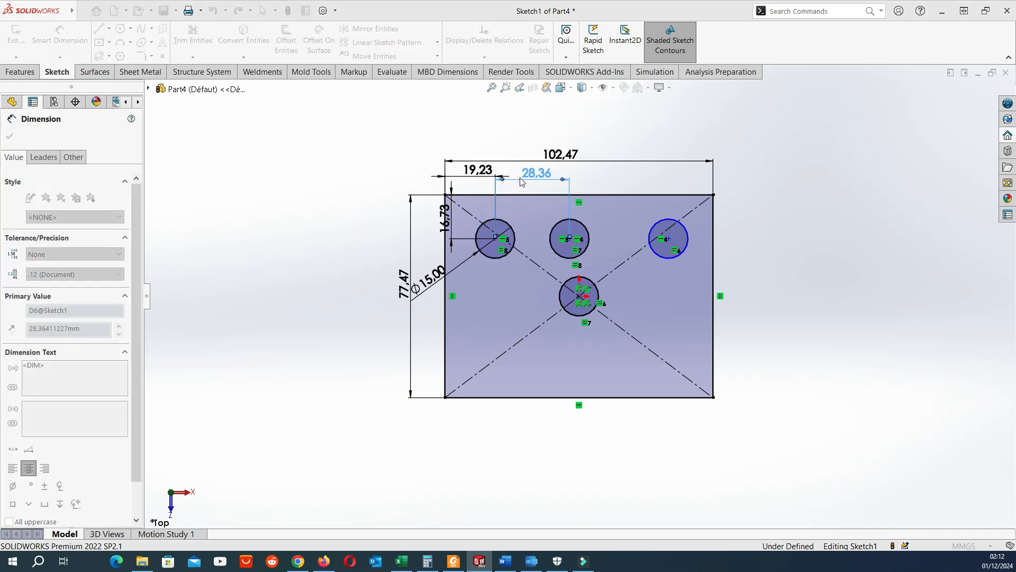
- Dimension the spacing between the upper-middle and upper-right circles as 32 mm, placed above the rectangle
click(597, 231)
click(650, 233)
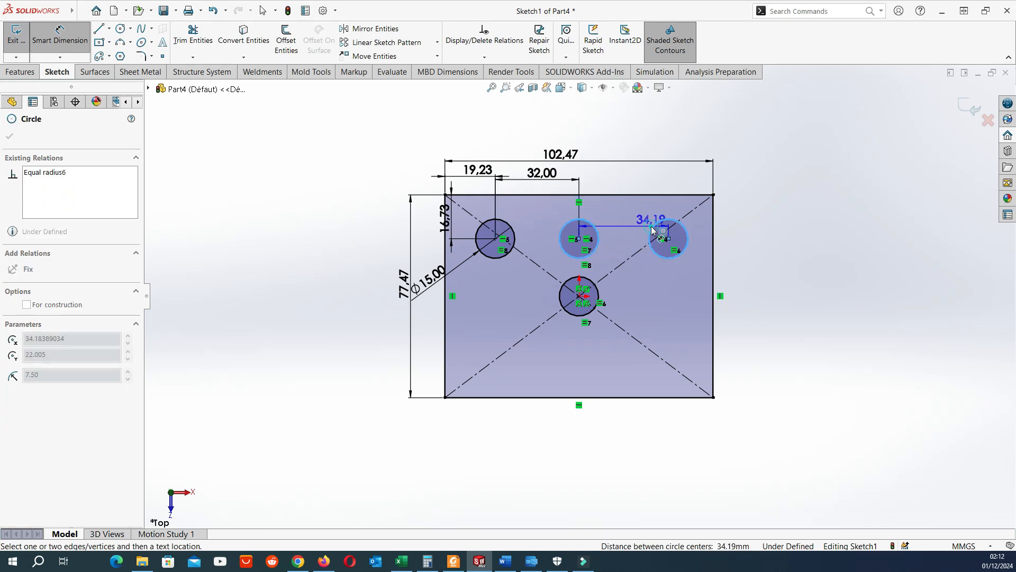
click(630, 185)
text(32)
key(Return)
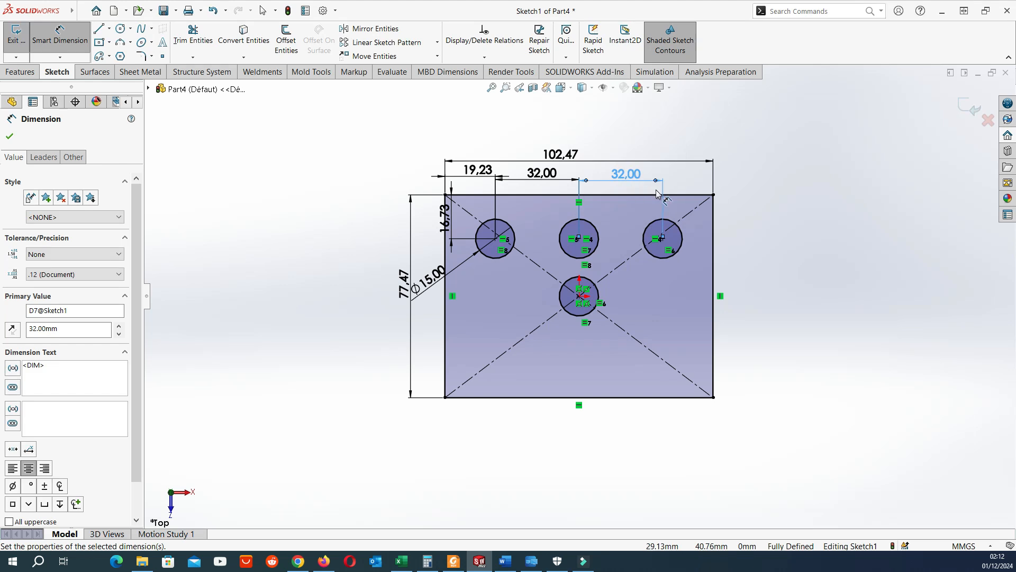
key(Escape)
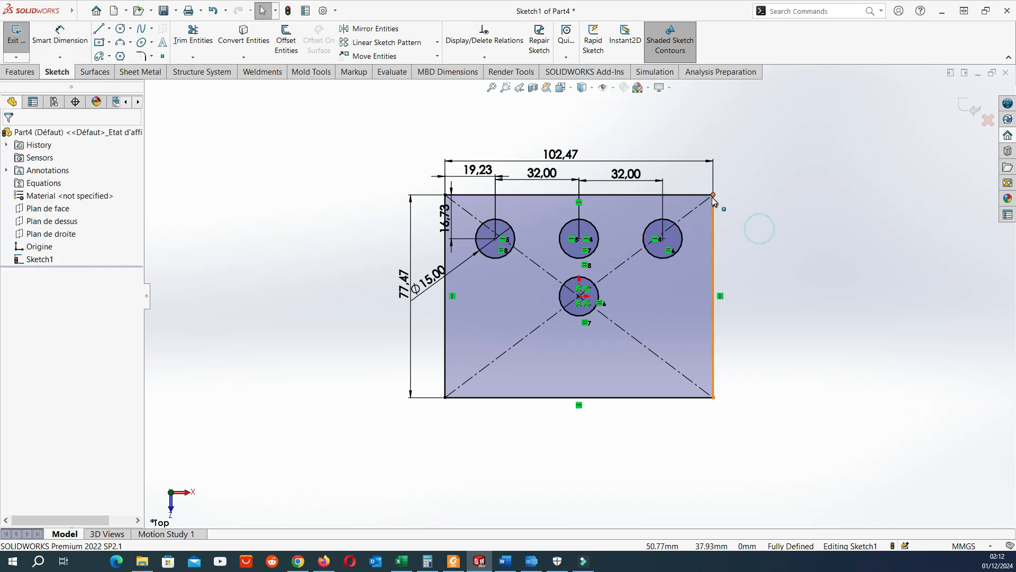
- Draw a horizontal centerline about 118 mm long through the origin, extending past both vertical edges of the plate
click(109, 29)
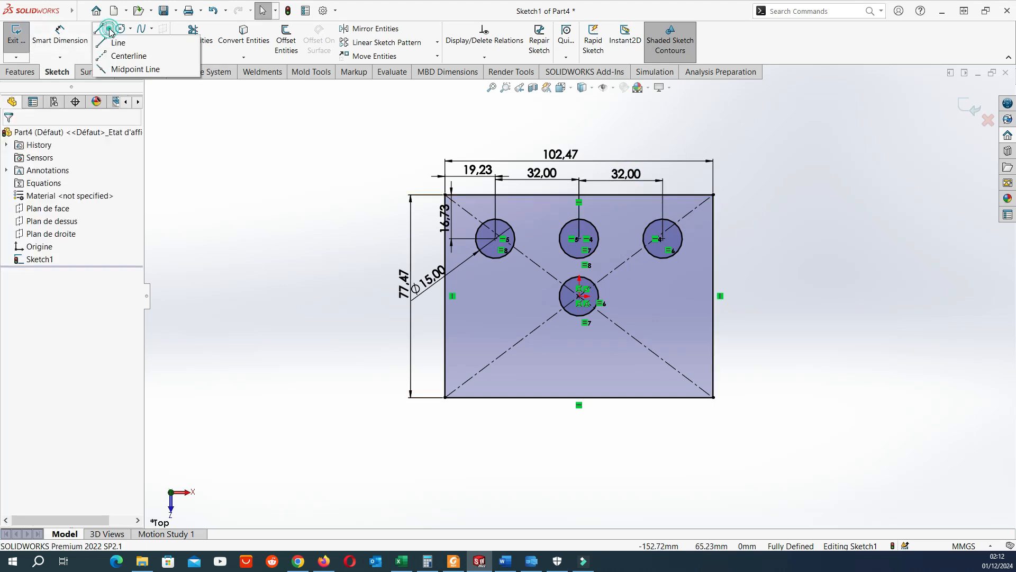
click(120, 54)
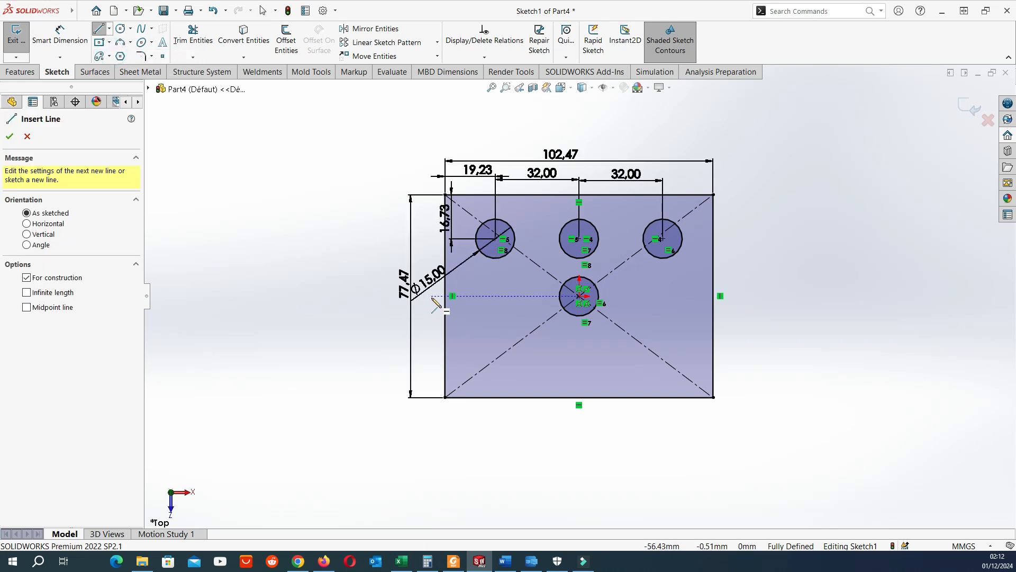
click(431, 295)
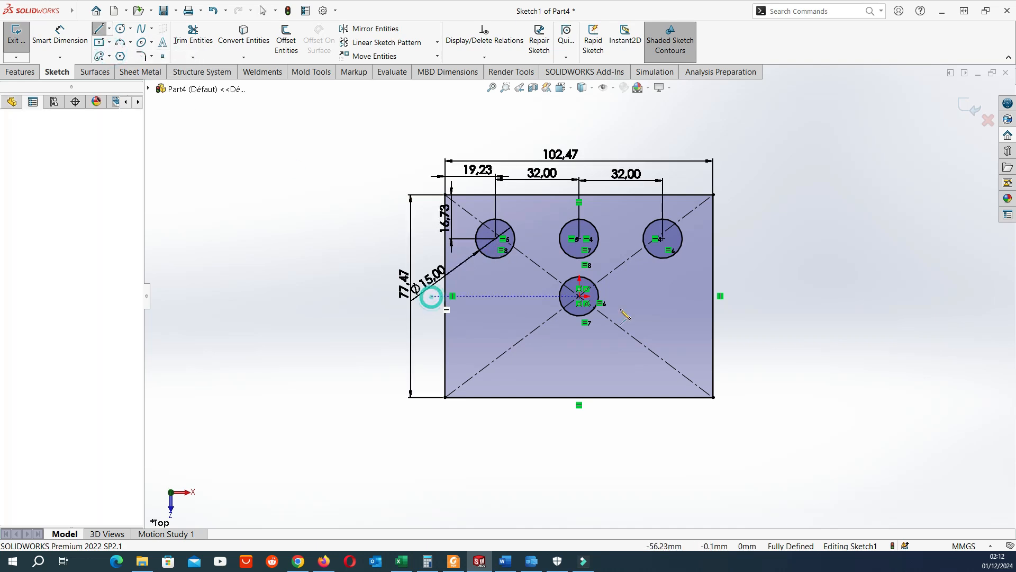
click(739, 296)
key(Escape)
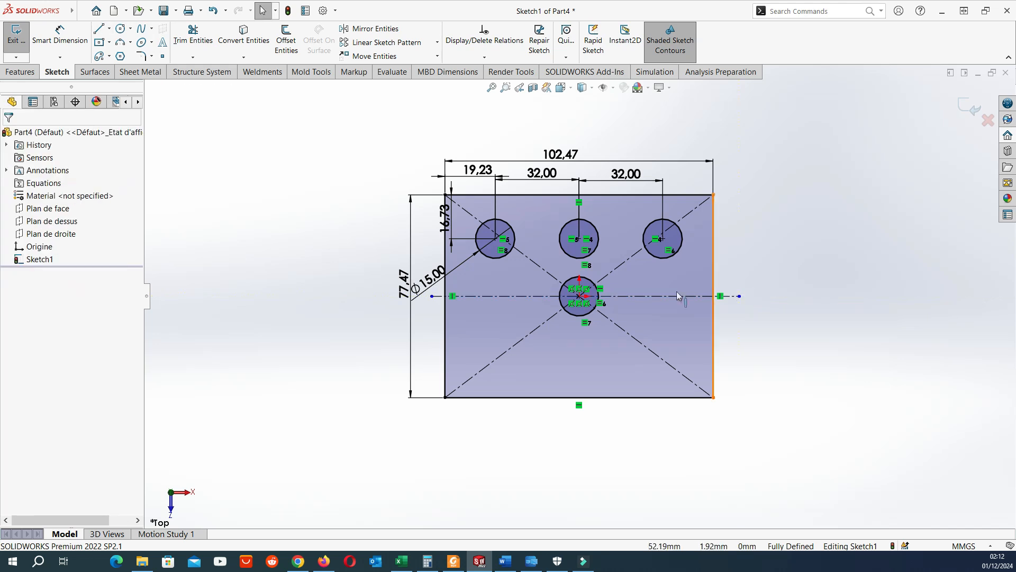
- Mirror the three upper circles about the horizontal centerline, keeping the originals
click(371, 29)
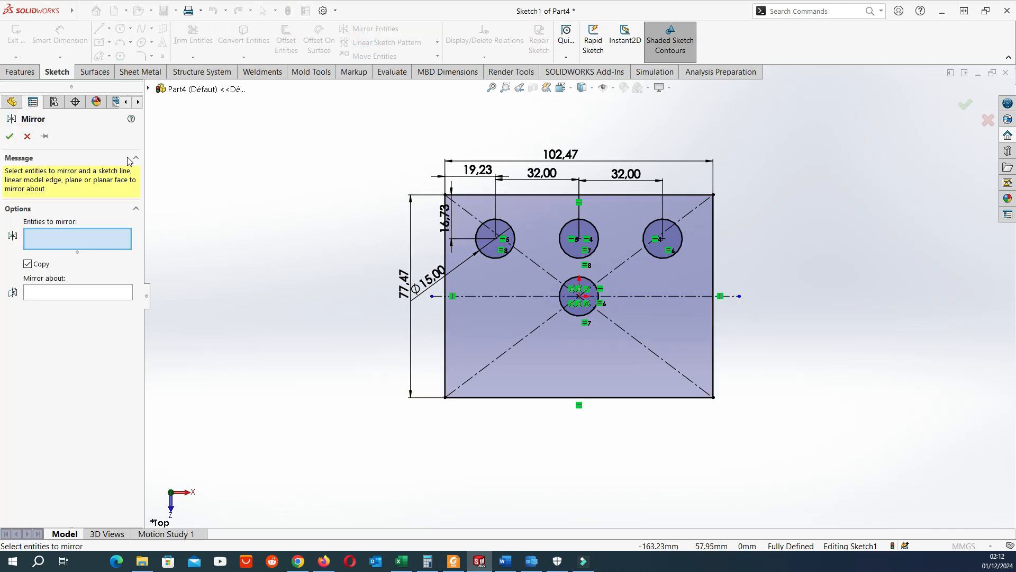
click(75, 293)
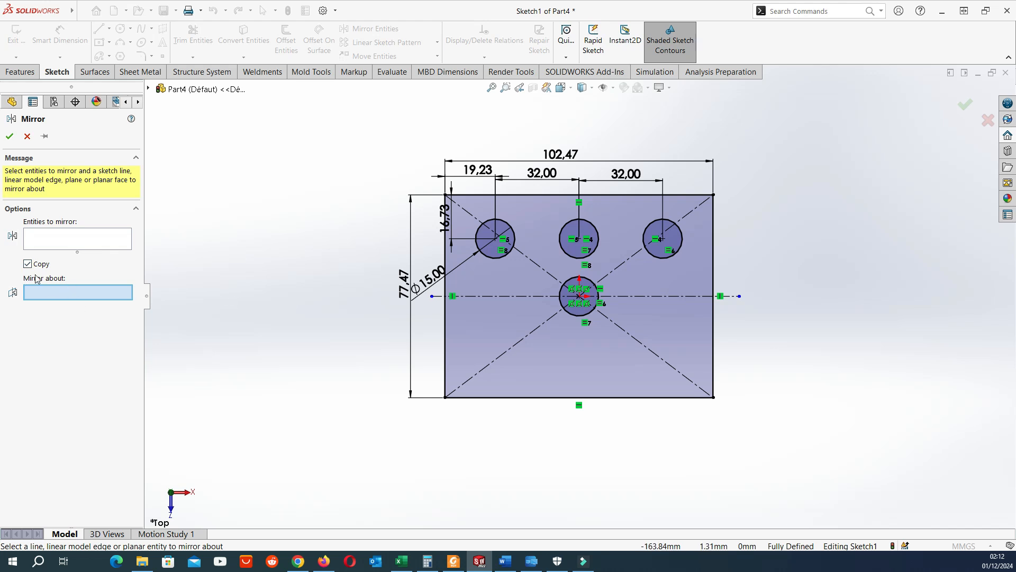
click(481, 296)
click(98, 240)
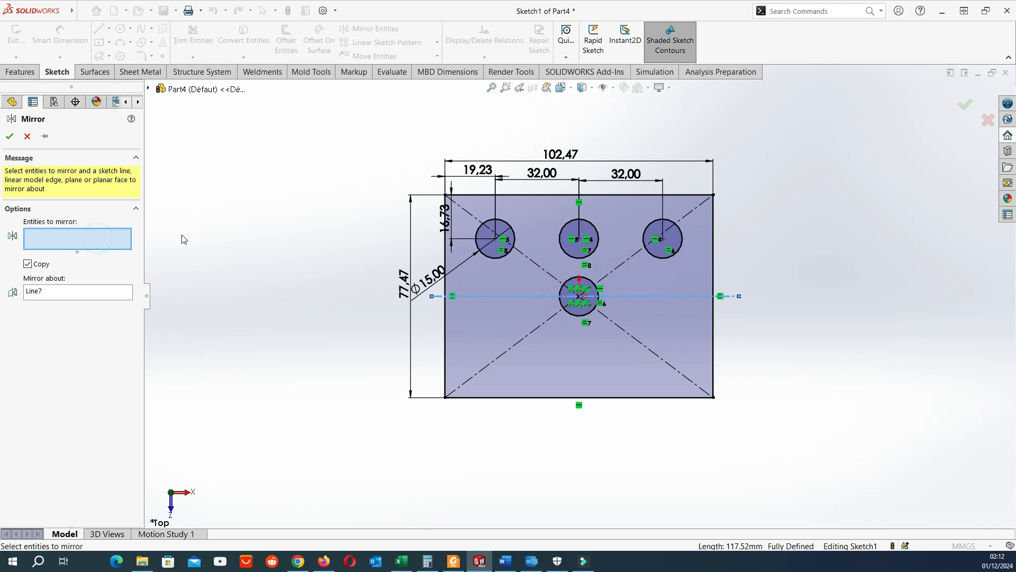
click(502, 264)
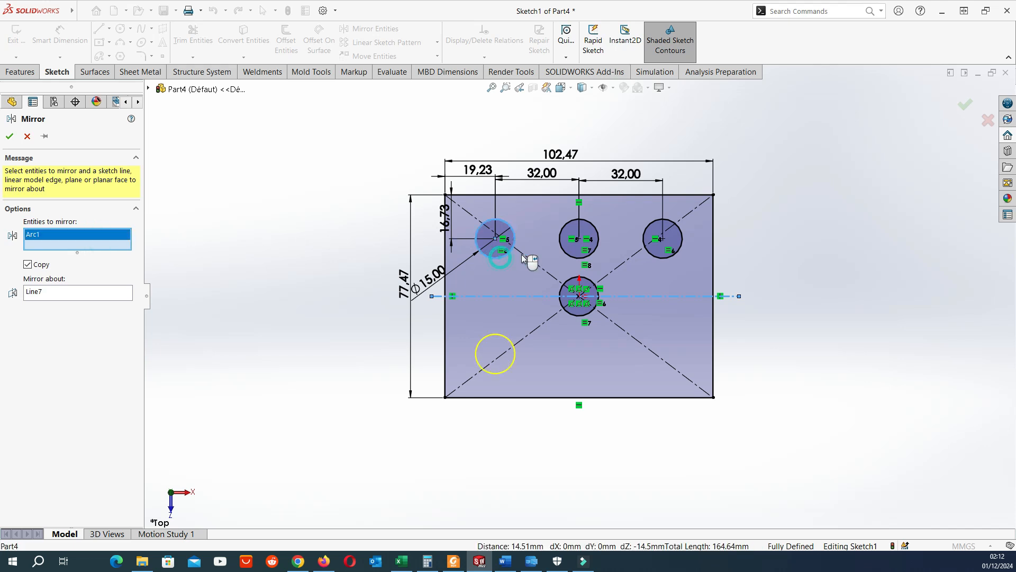
click(571, 256)
click(652, 257)
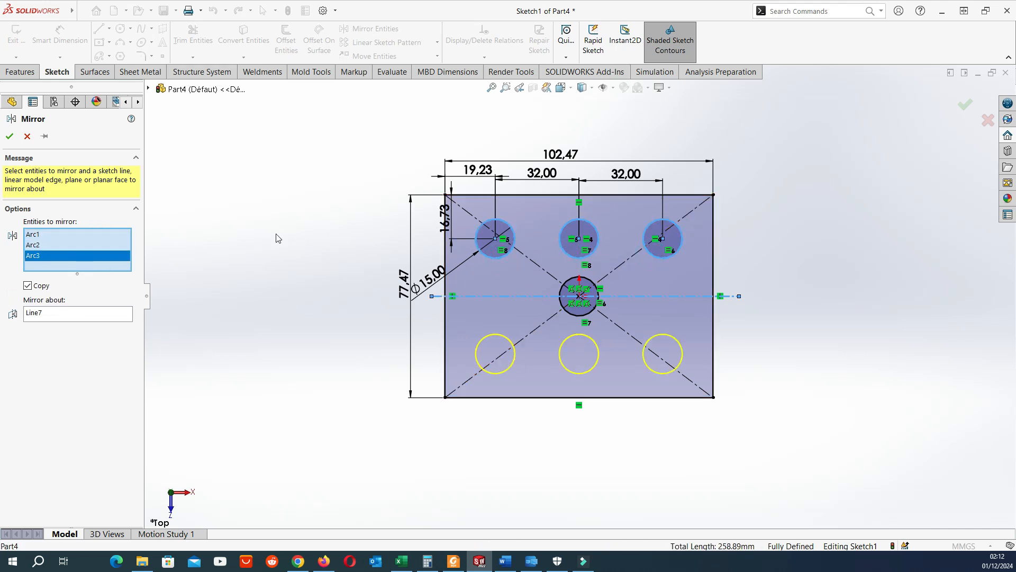
click(9, 136)
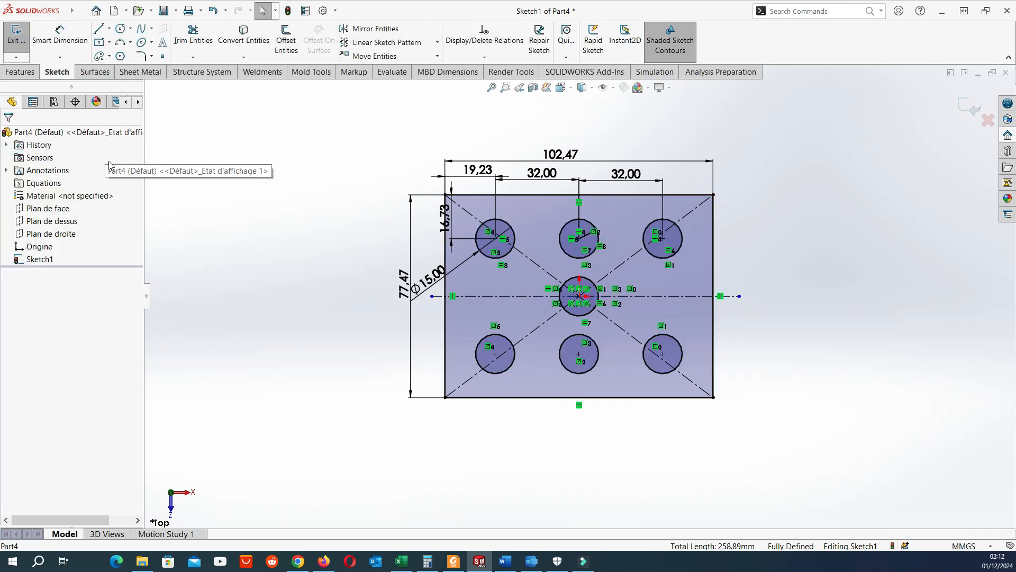
- Sketch a corner rectangle about 10.6 mm by 6.2 mm across the horizontal centerline, to the left of the central circle
click(109, 42)
click(119, 57)
scroll(544, 296, down, 4)
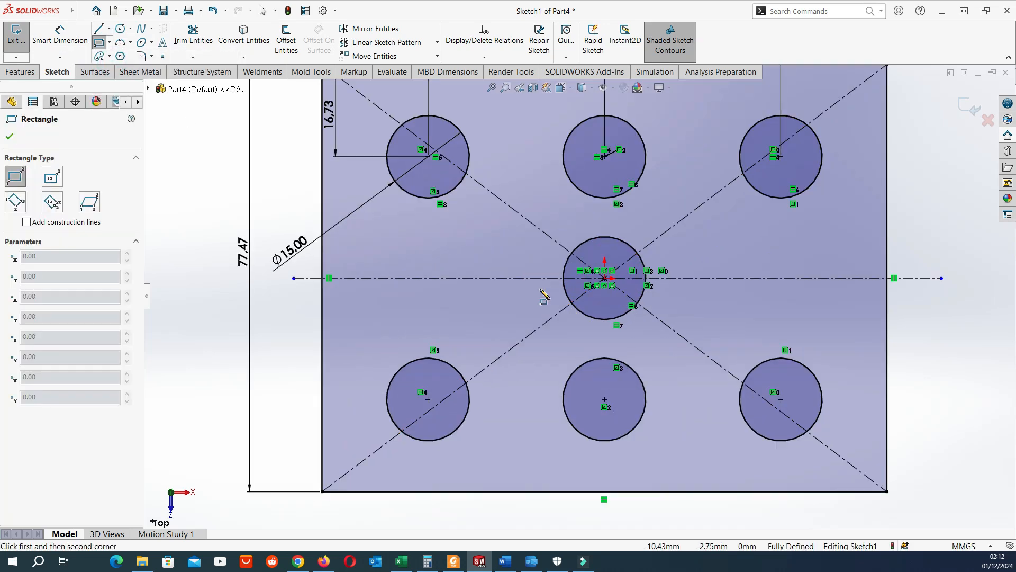
scroll(544, 295, down, 2)
click(409, 255)
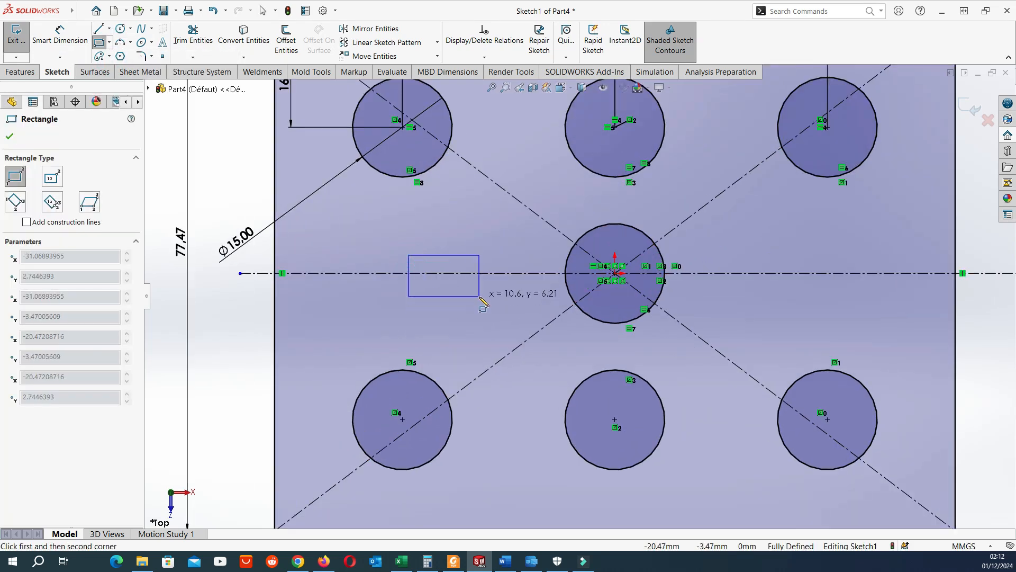
click(479, 296)
key(Escape)
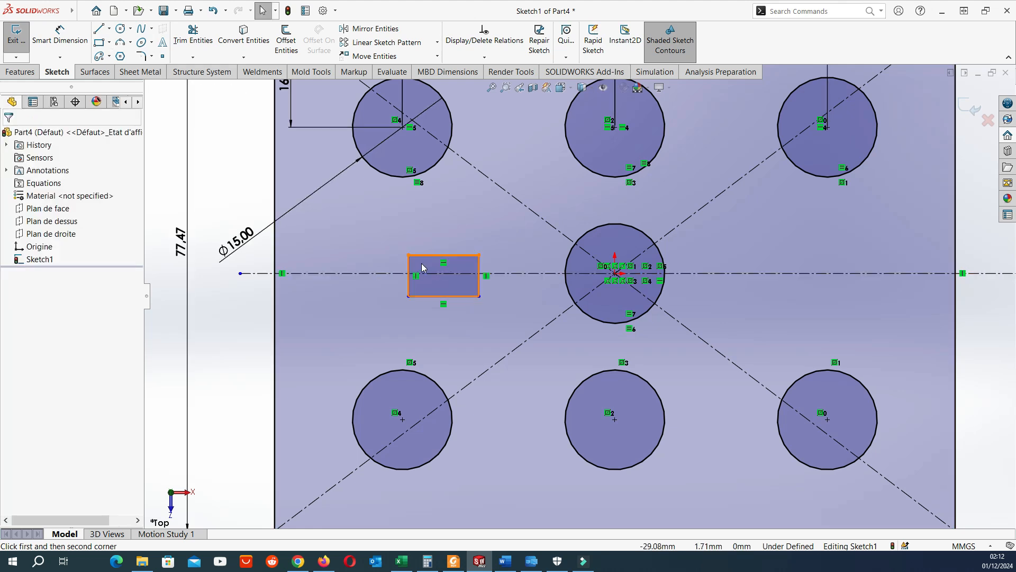
- Make the midpoint of the small rectangle's left edge coincident with the horizontal centerline
click(409, 280)
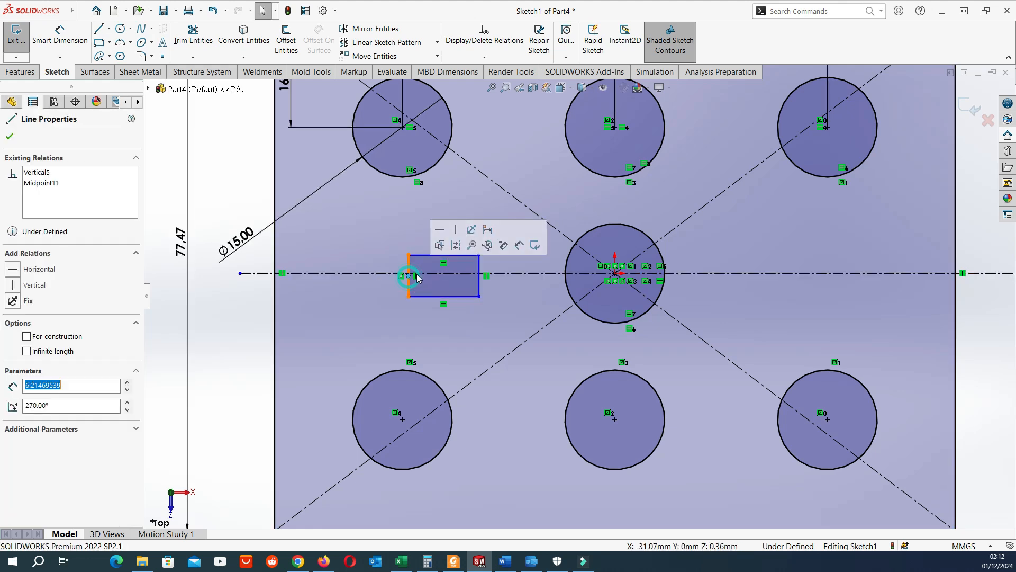
ctrl+click(389, 274)
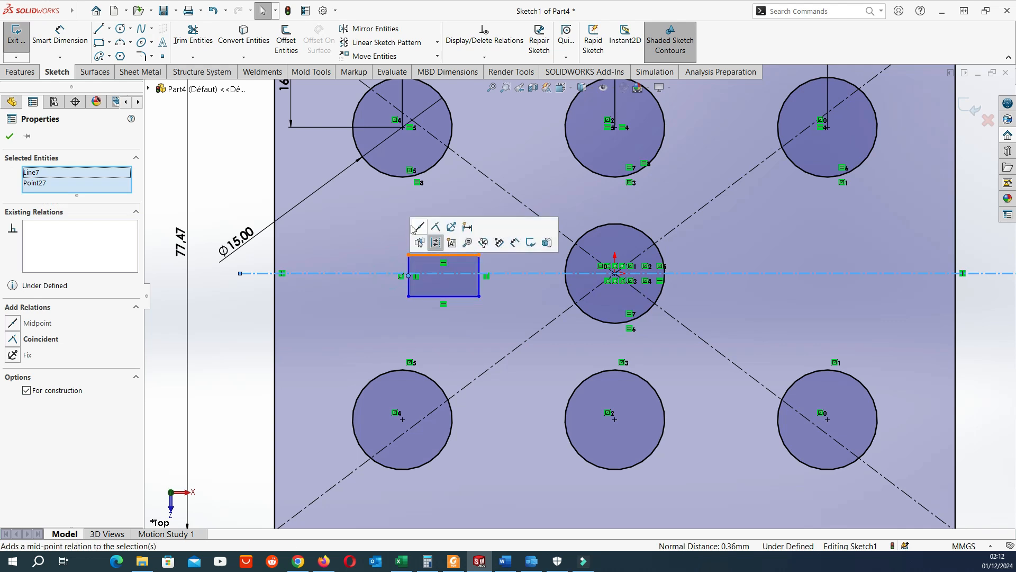
click(433, 231)
click(253, 312)
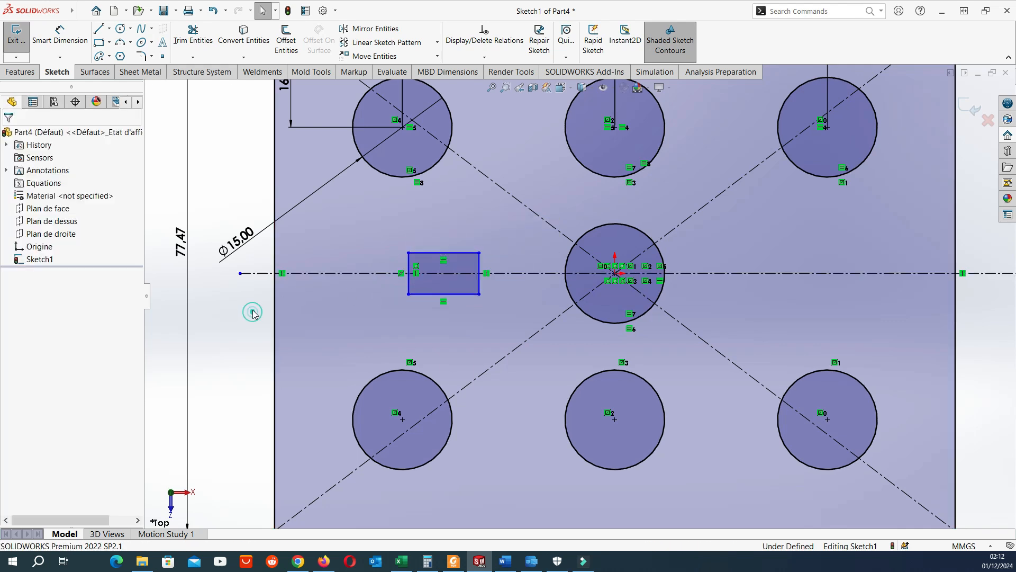
- Dimension the distance from the plate's left edge to the small rectangle's left edge as 19.23 mm, placed below the plate
scroll(370, 294, up, 3)
scroll(612, 316, down, 2)
click(59, 35)
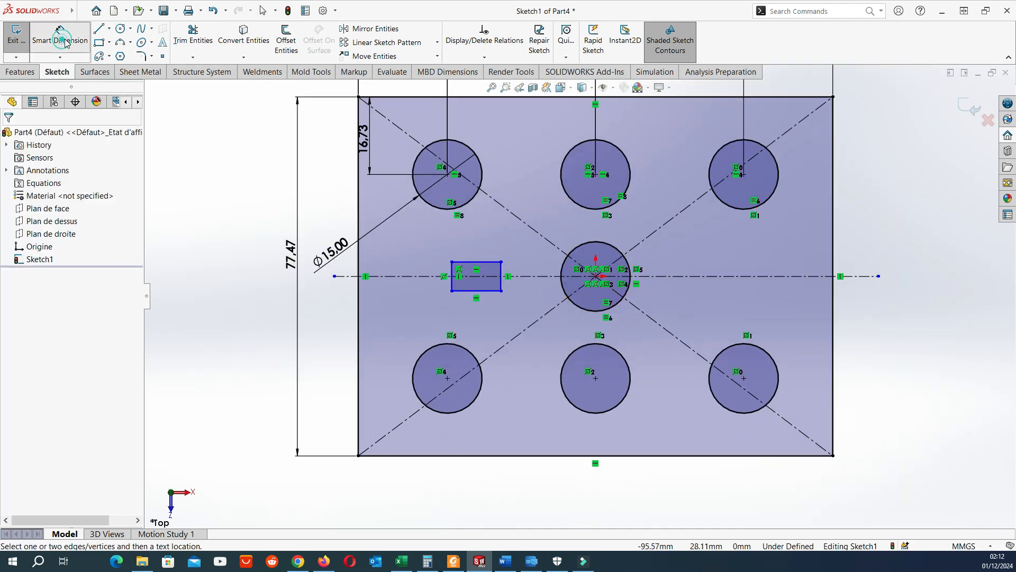
click(452, 285)
click(359, 301)
click(403, 499)
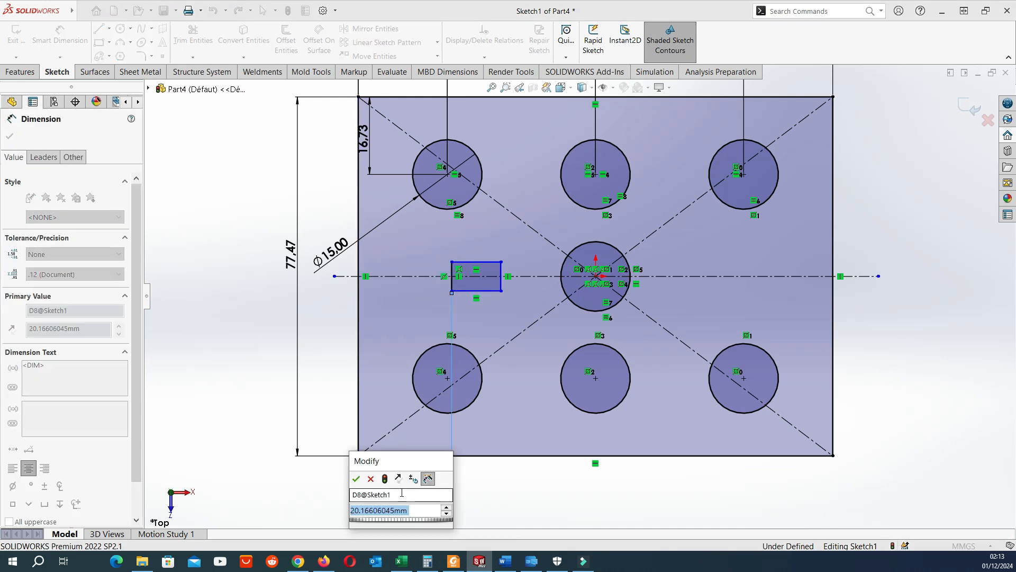
text(19.23)
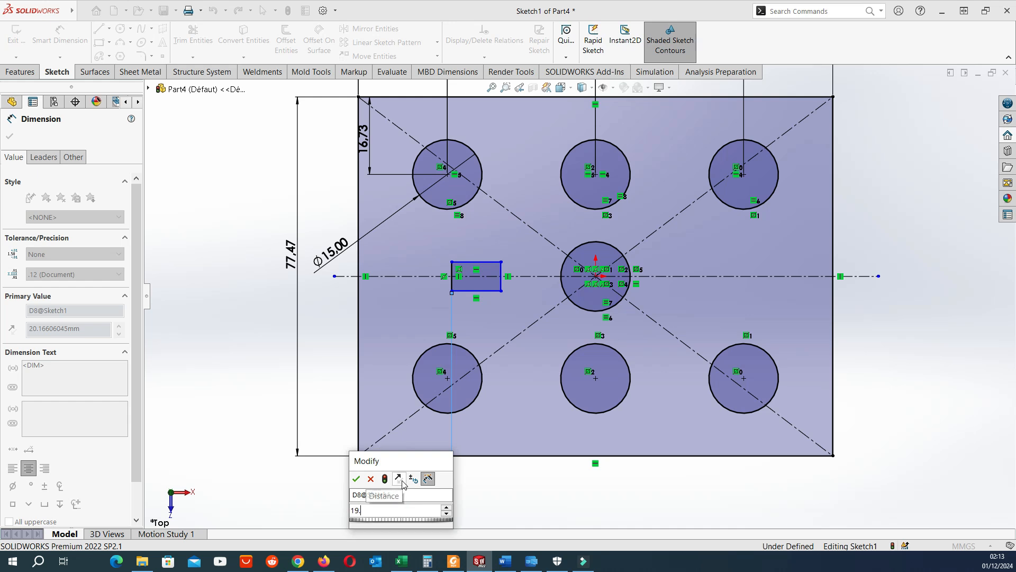
key(Return)
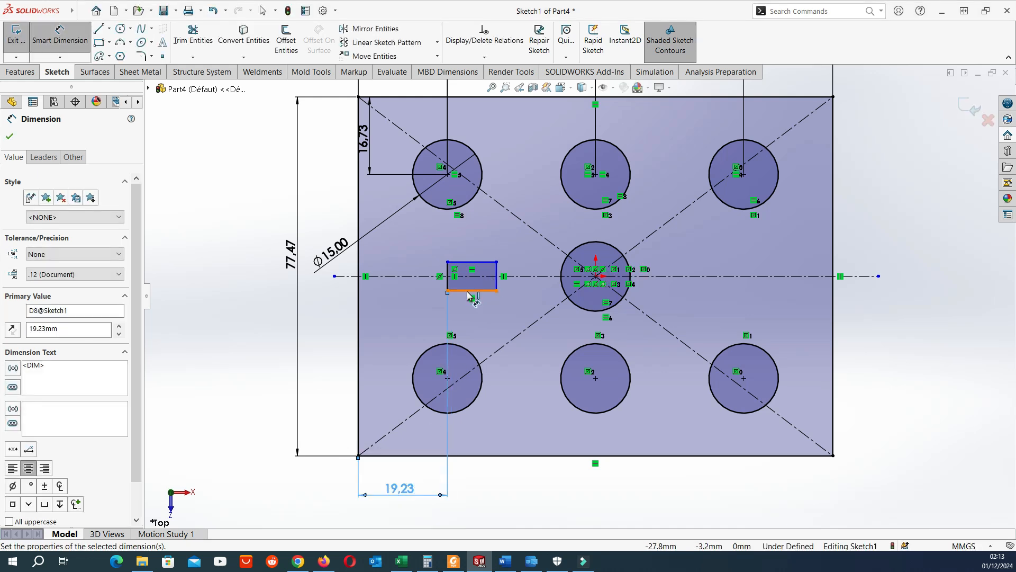
- Dimension the small rectangle's width as 14 mm, placed below the plate
click(469, 296)
click(470, 484)
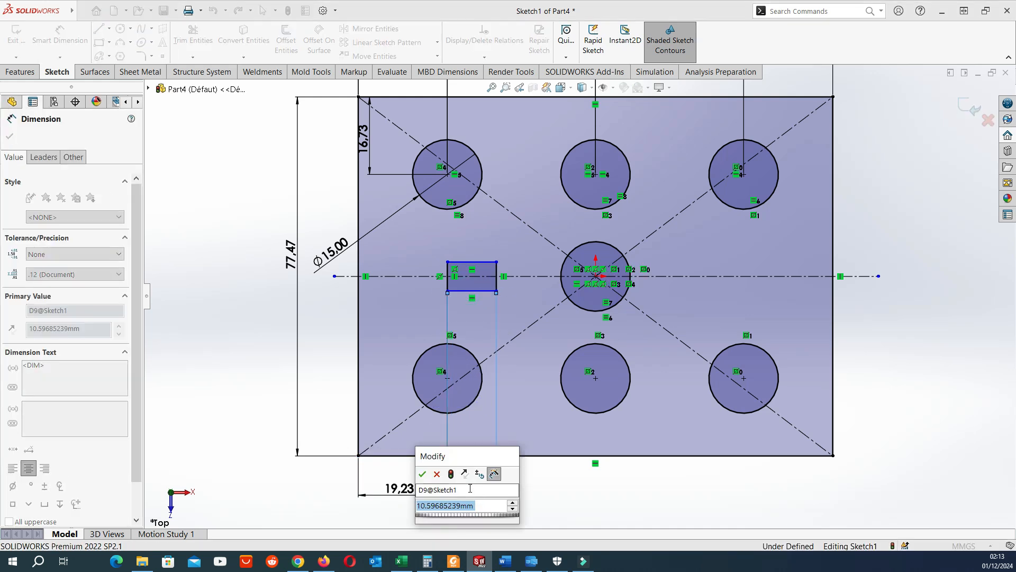
text(14)
key(Return)
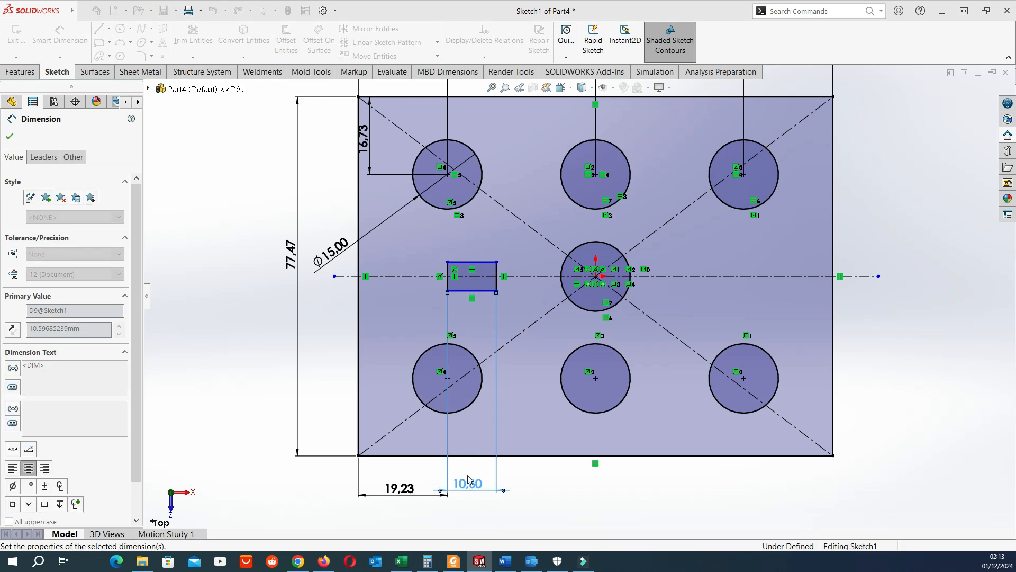
- Dimension the small rectangle's height as 7 mm outside the plate's left edge, and move the 15 mm diameter dimension's text higher
click(449, 288)
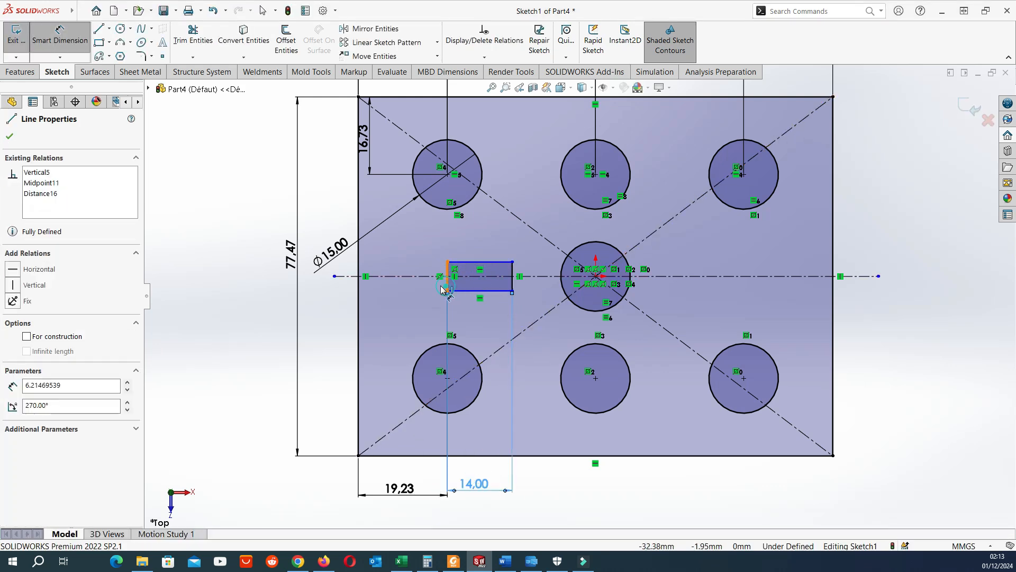
click(326, 324)
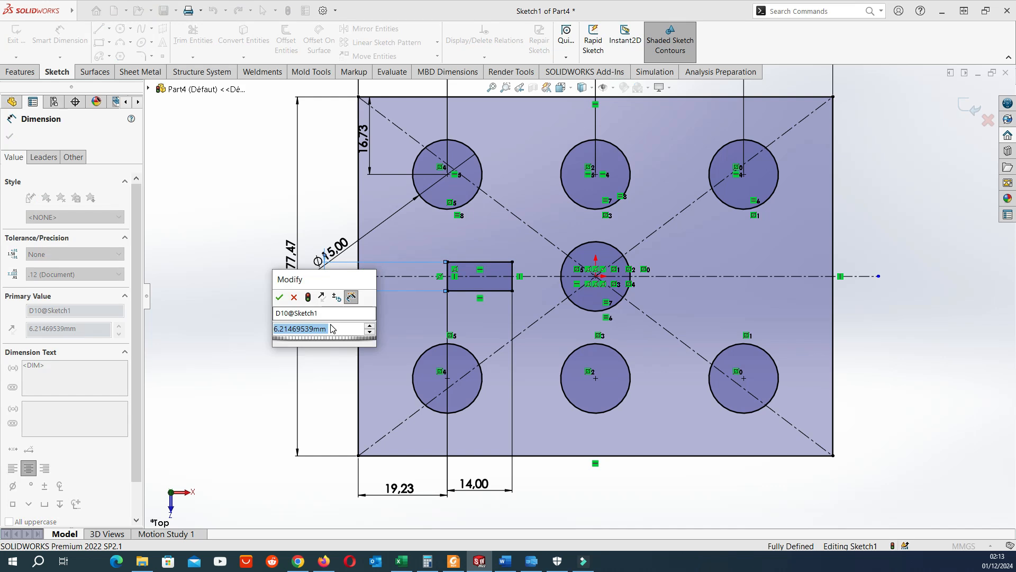
text(7)
key(Return)
key(f)
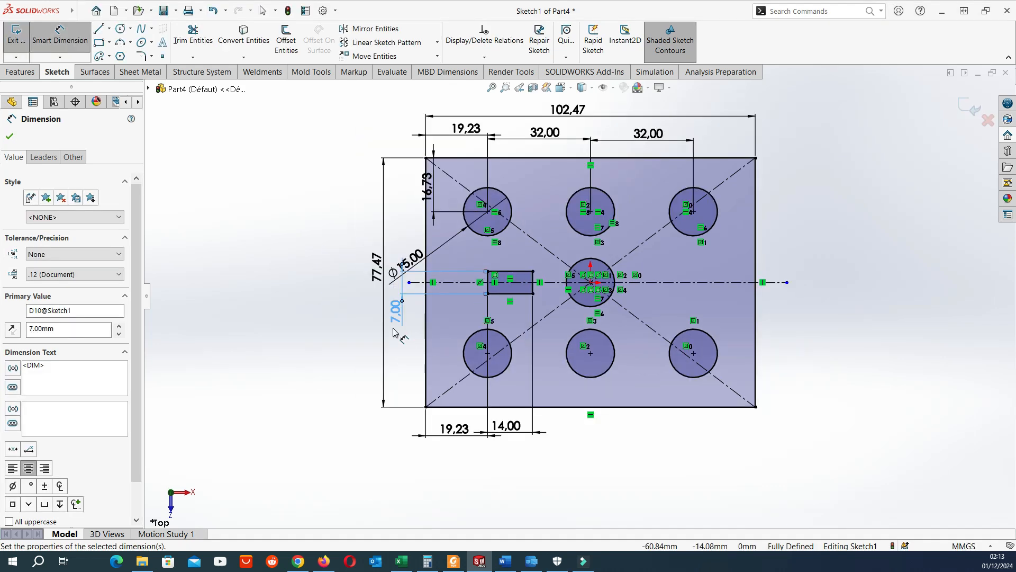
key(Escape)
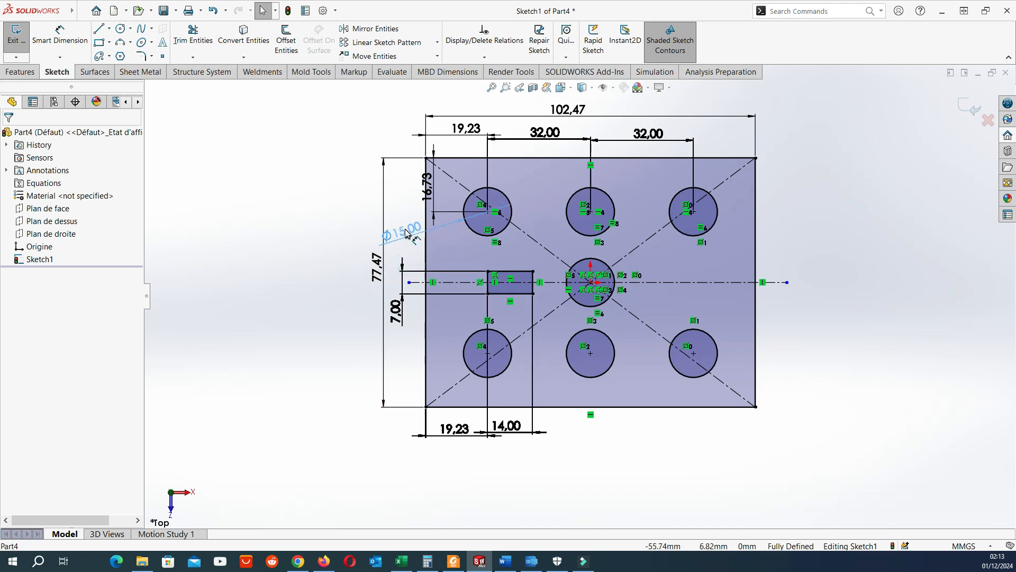
click(407, 236)
click(311, 245)
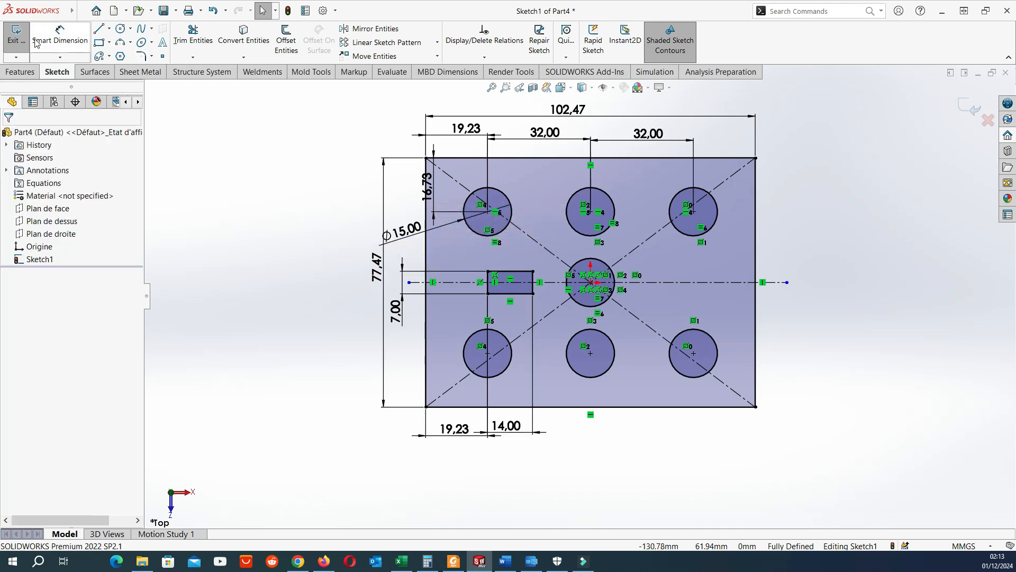
- Draw a vertical centerline about 52 mm long from the origin down past the plate's lower edge
click(24, 72)
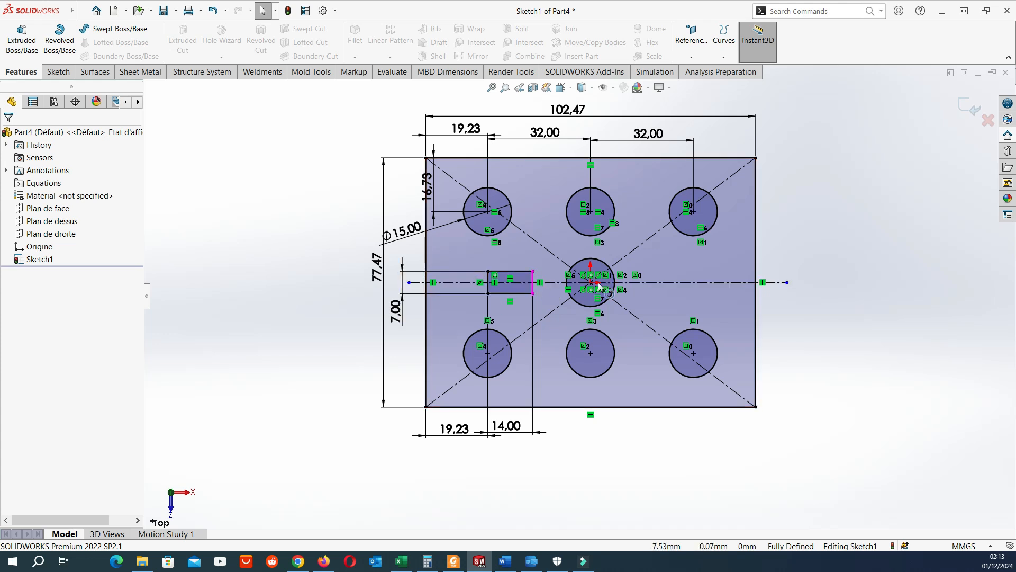
click(59, 72)
click(109, 30)
click(127, 52)
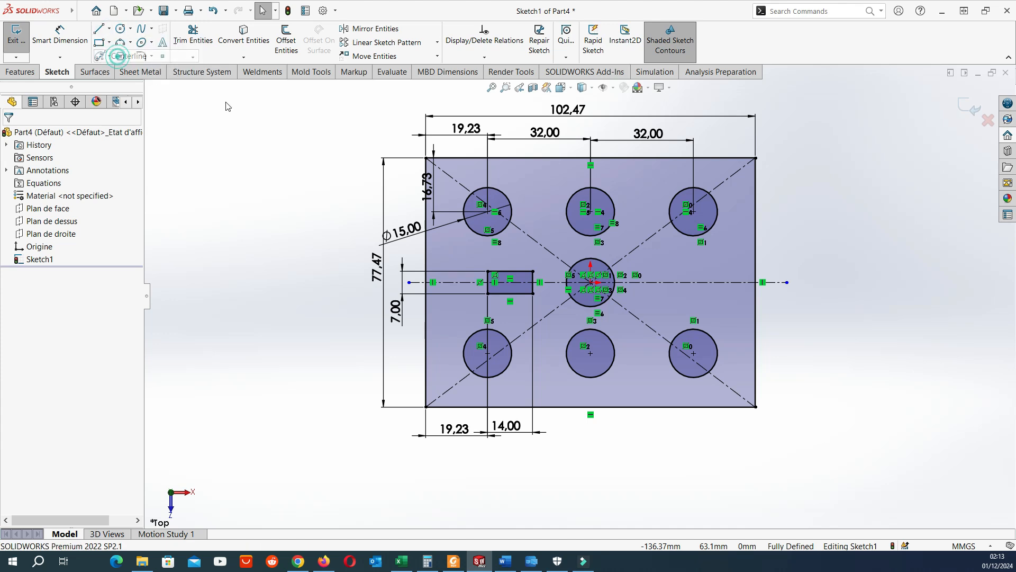
click(590, 282)
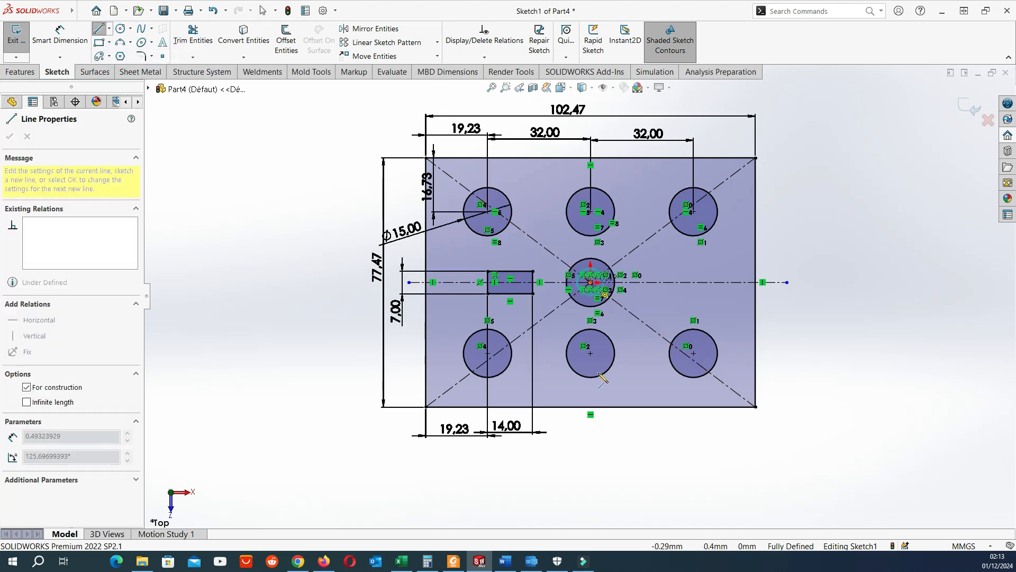
click(591, 449)
key(Escape)
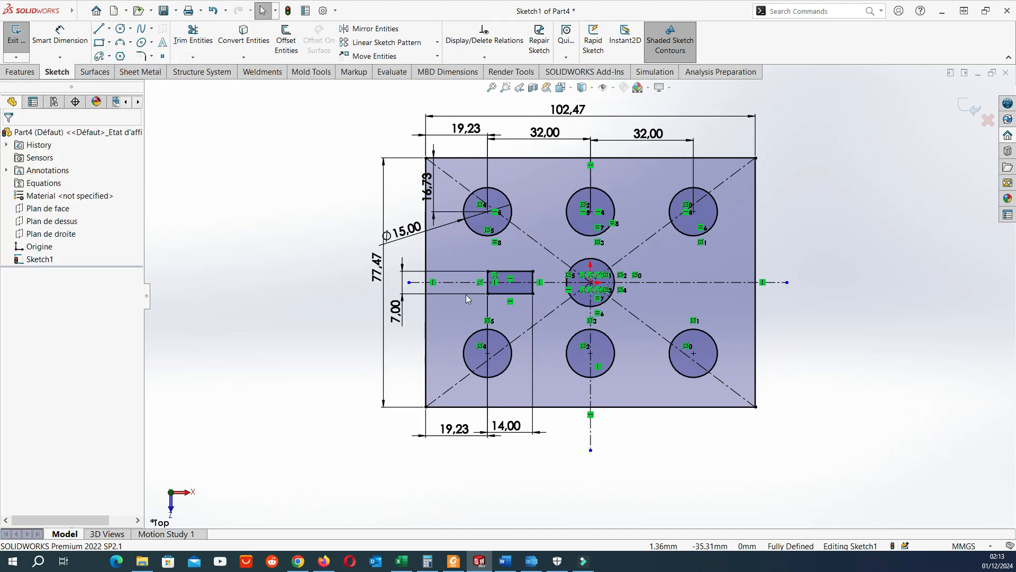
- Mirror the small rectangle's four lines about the vertical centerline, keeping the original
click(359, 29)
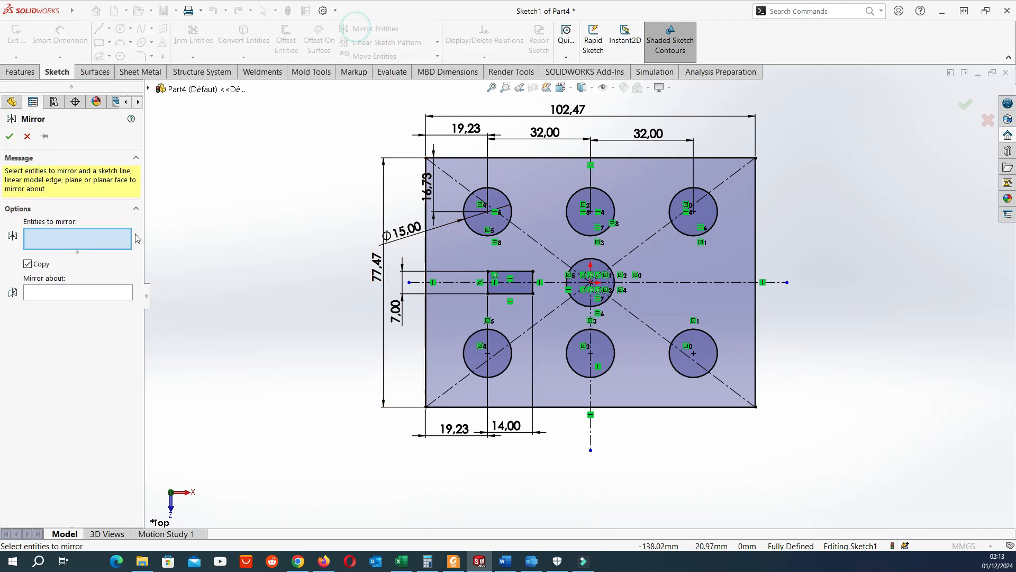
click(128, 293)
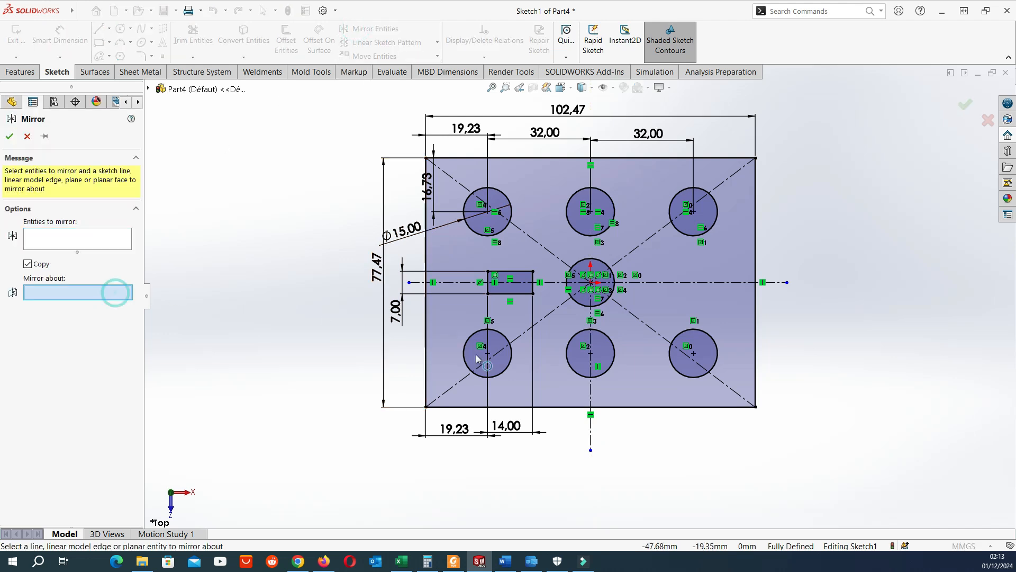
click(593, 406)
click(74, 247)
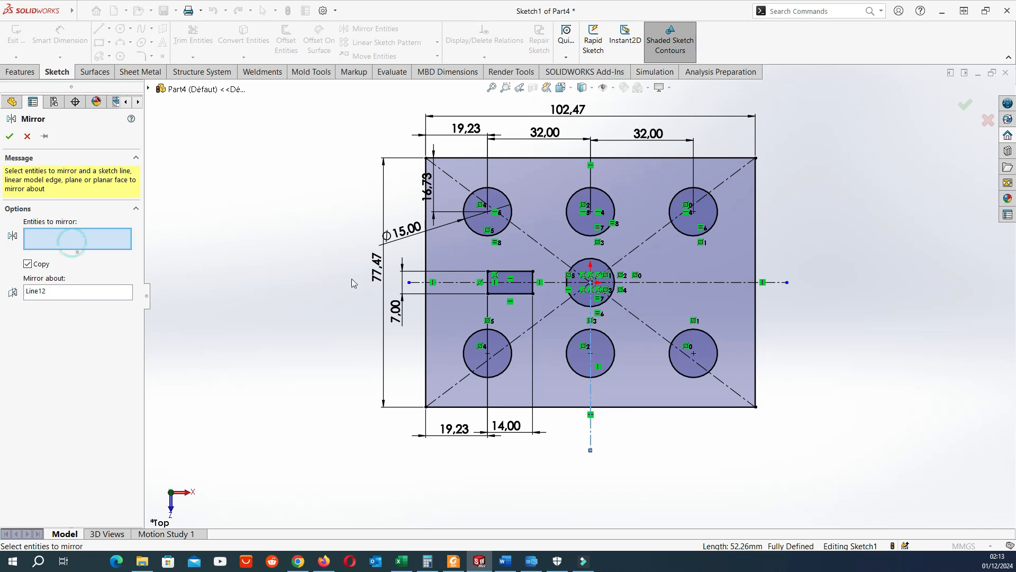
double_click(513, 276)
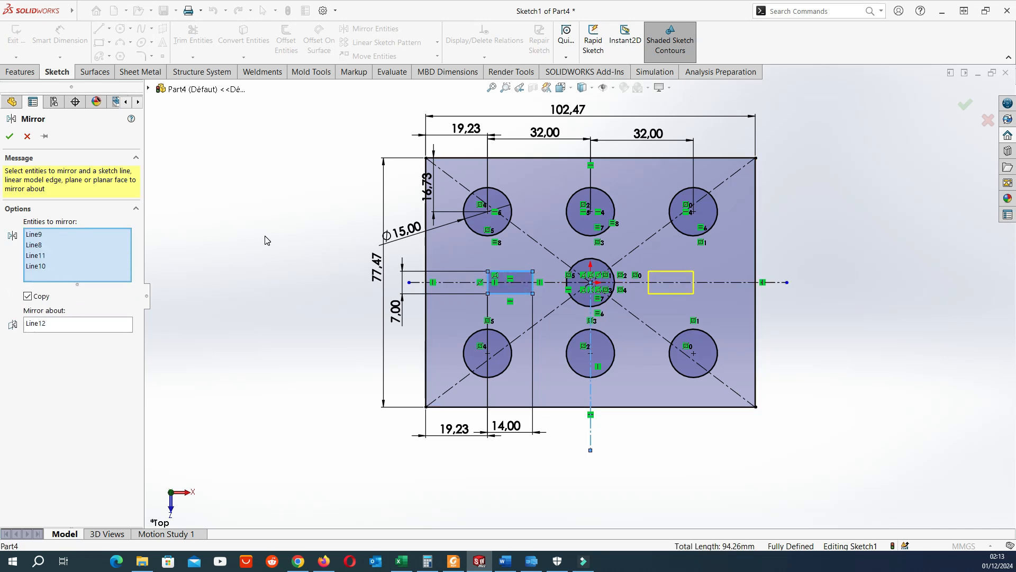
click(10, 136)
click(310, 170)
- Start a boss extrude of the sketch with the plate region and both small rectangle regions as selected contours
click(29, 72)
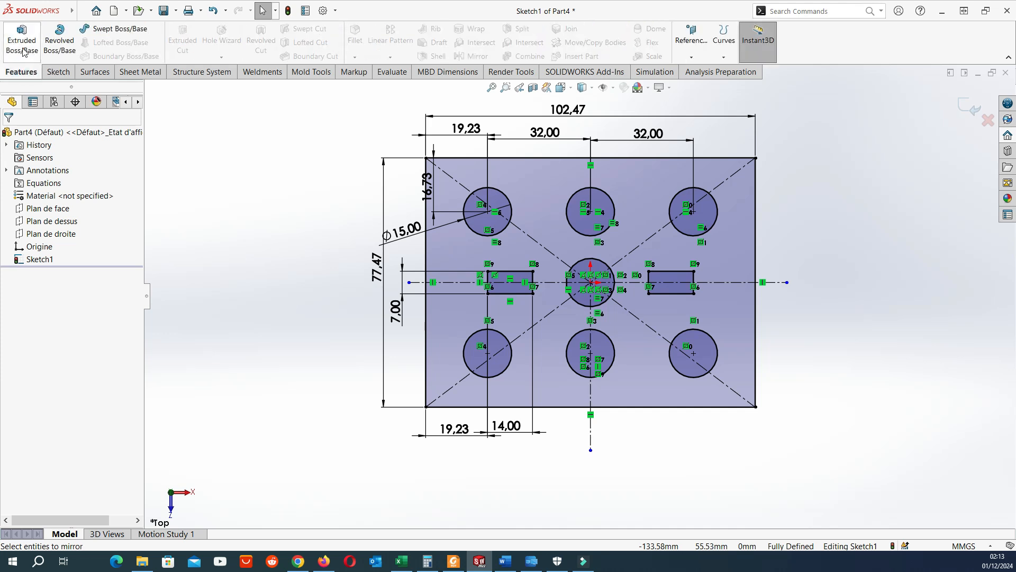
click(23, 43)
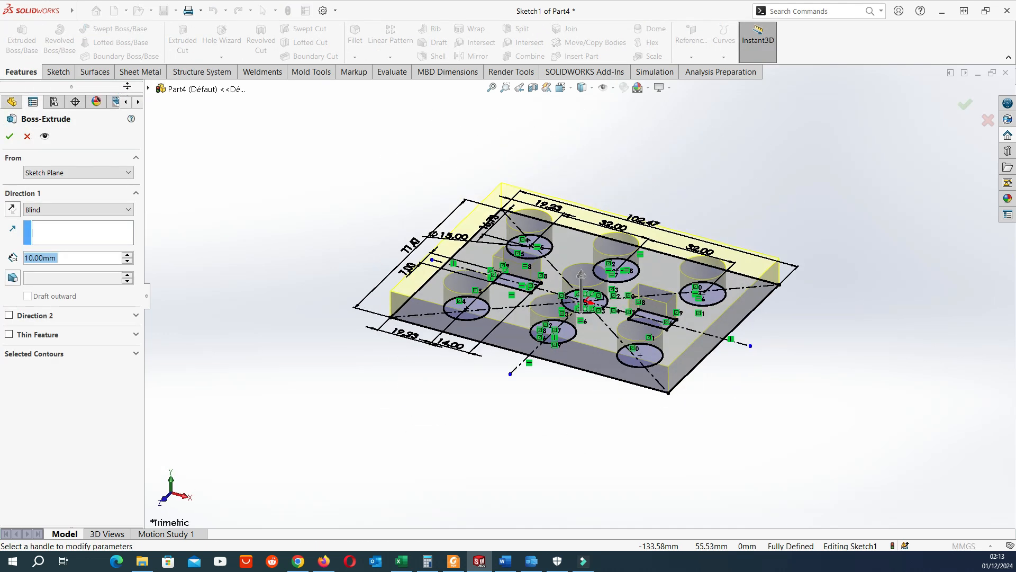
click(83, 360)
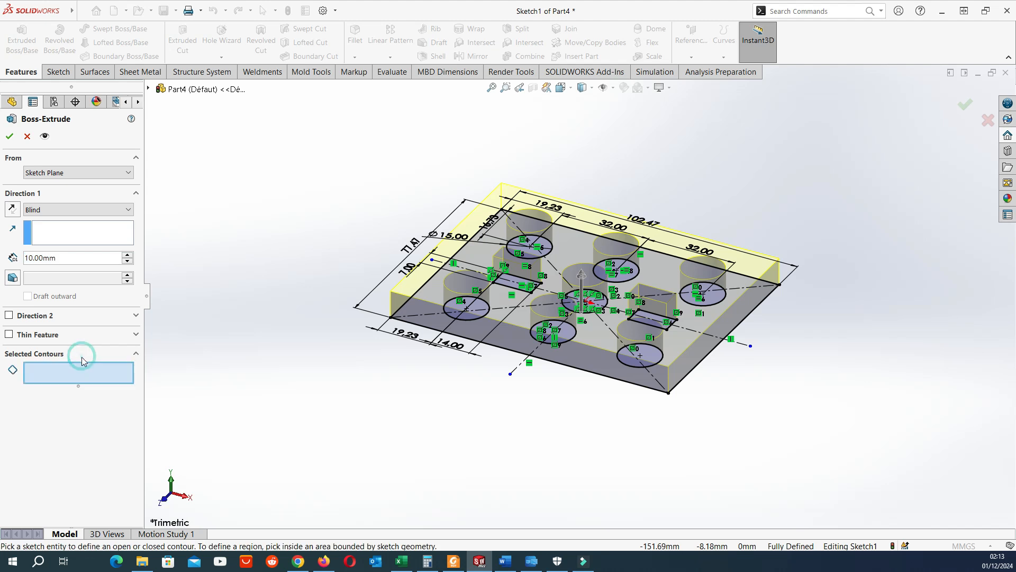
click(79, 369)
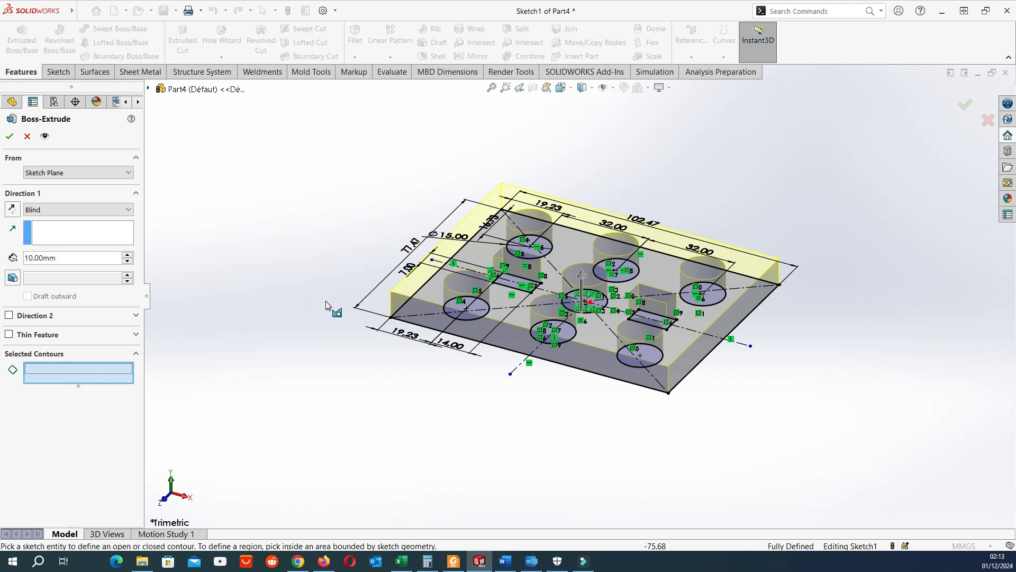
scroll(490, 306, down, 3)
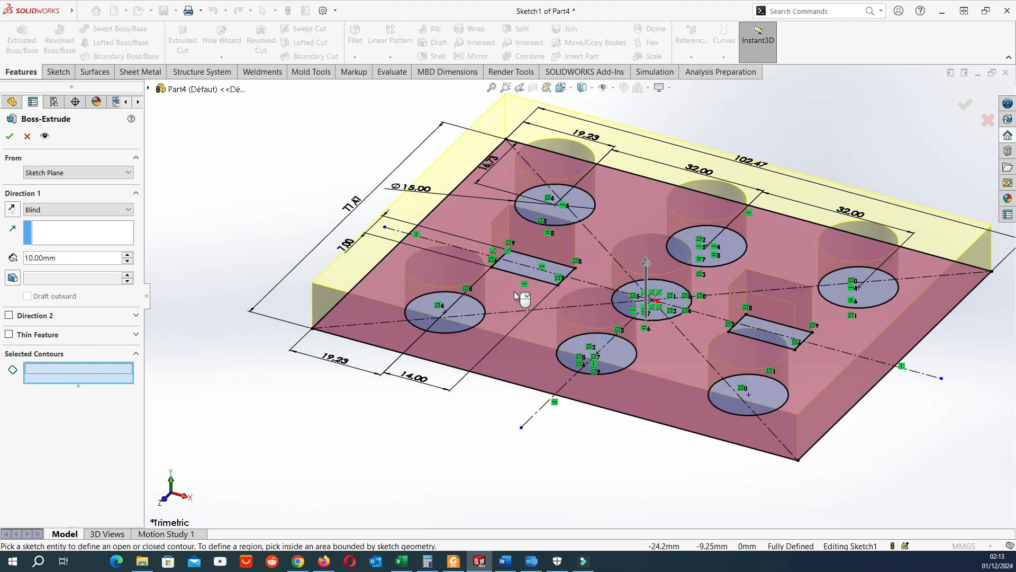
click(507, 291)
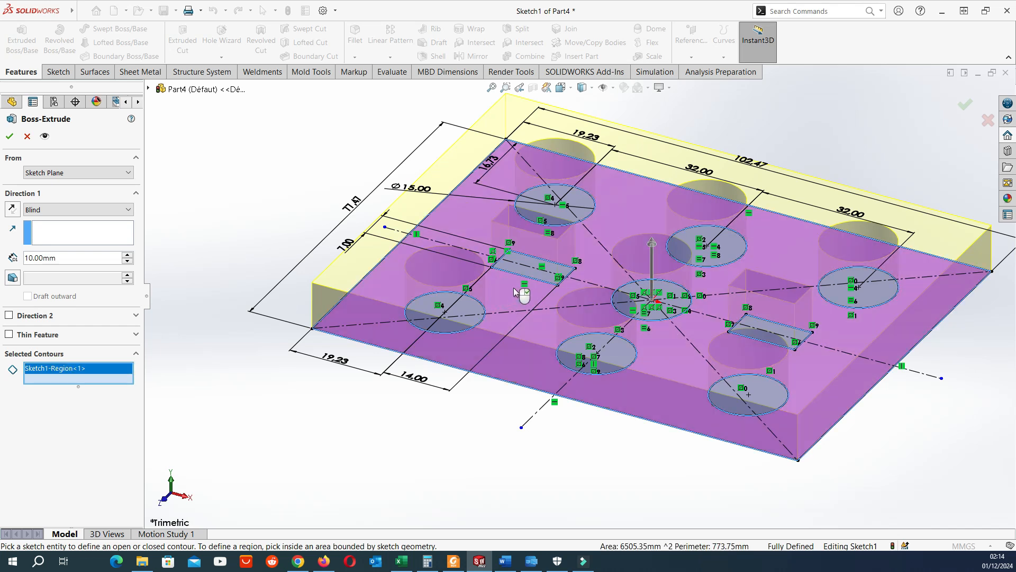
click(538, 271)
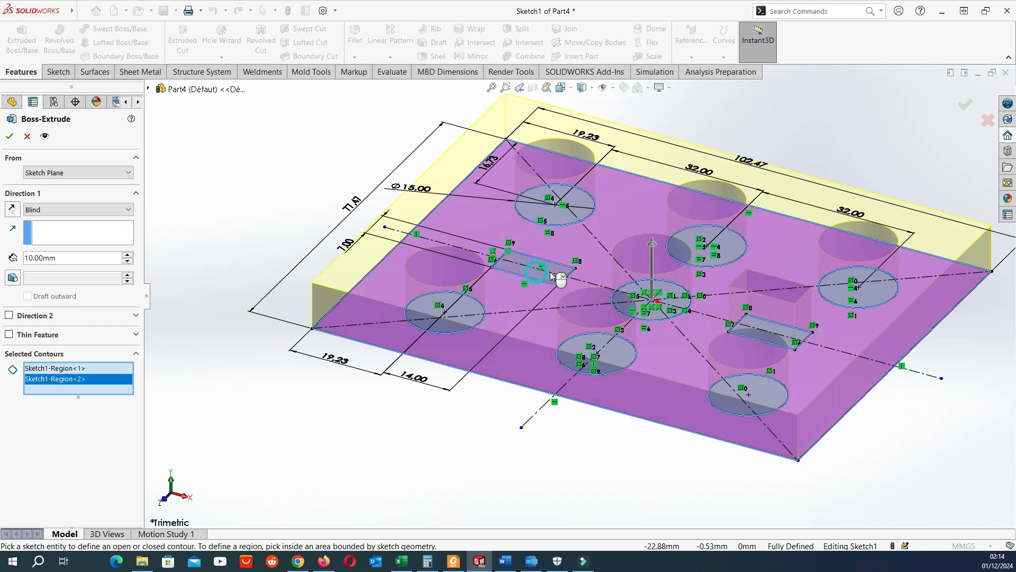
click(762, 333)
- Set the plate's blind extrusion depth to 7 mm and finish the extrude
scroll(613, 279, up, 2)
scroll(612, 279, up, 3)
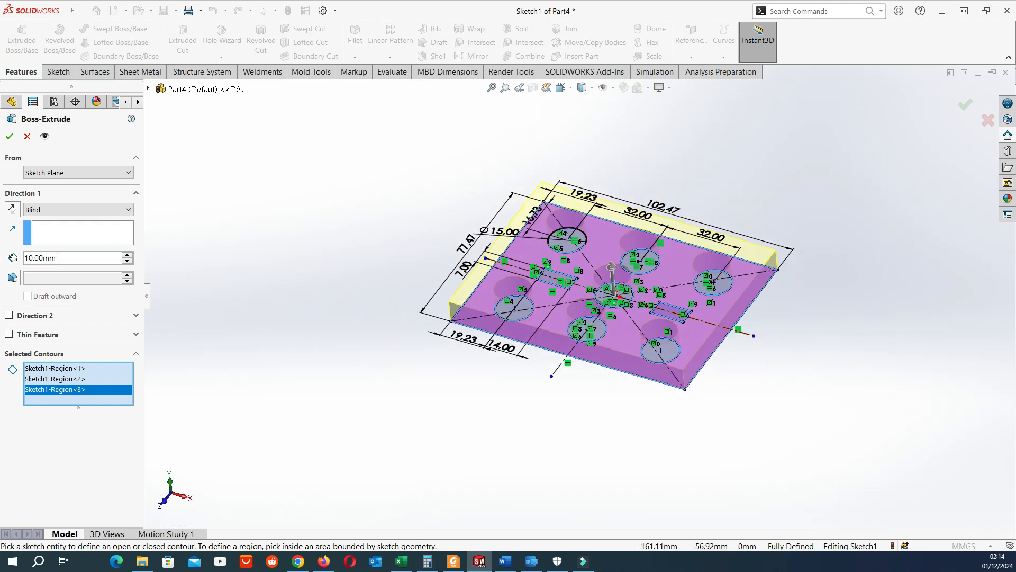
text(7)
key(Return)
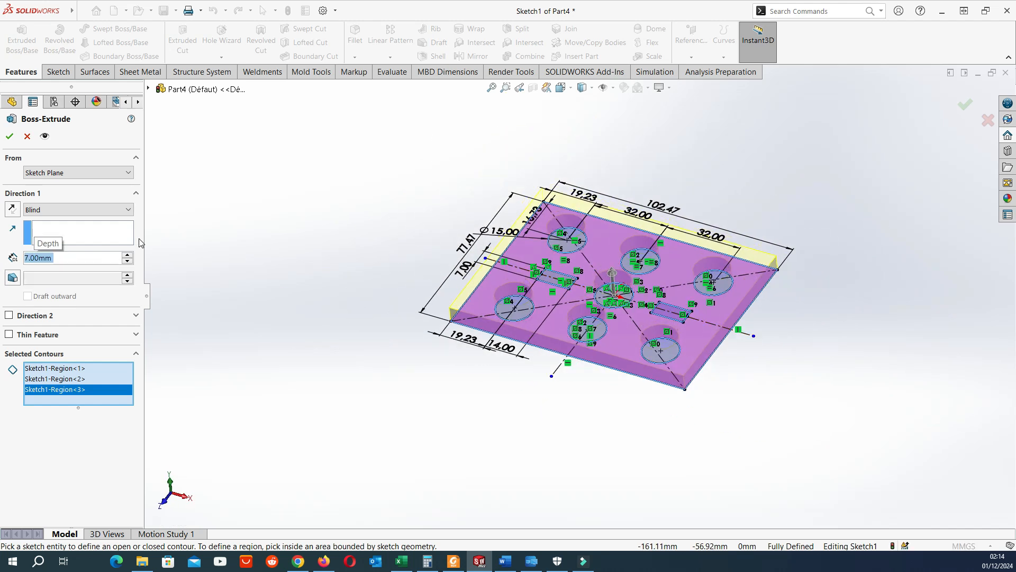
click(8, 132)
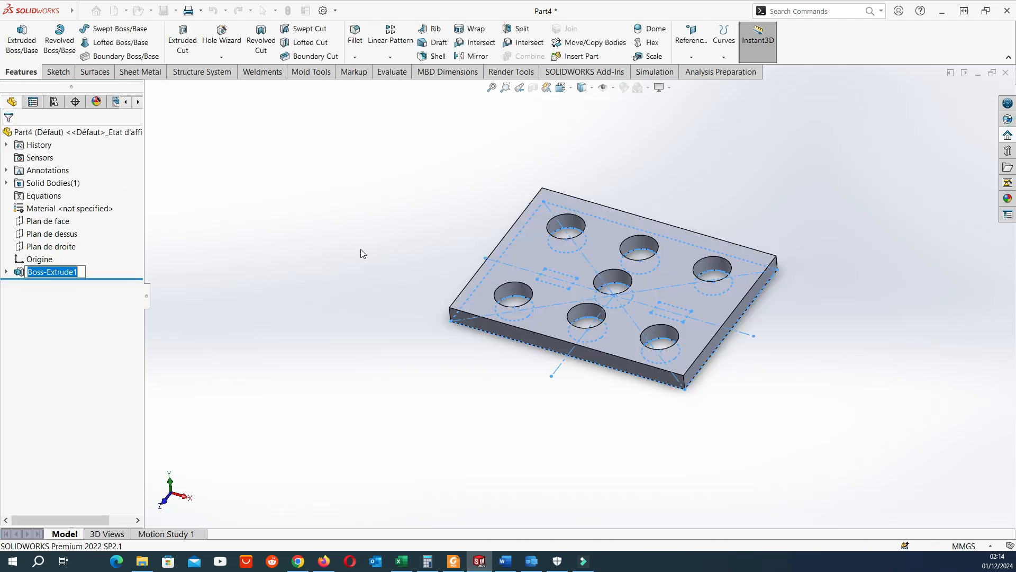
- Start a second boss extrude reusing the plate's sketch, replacing its selected contours with only the two small rectangle regions
click(6, 273)
click(48, 285)
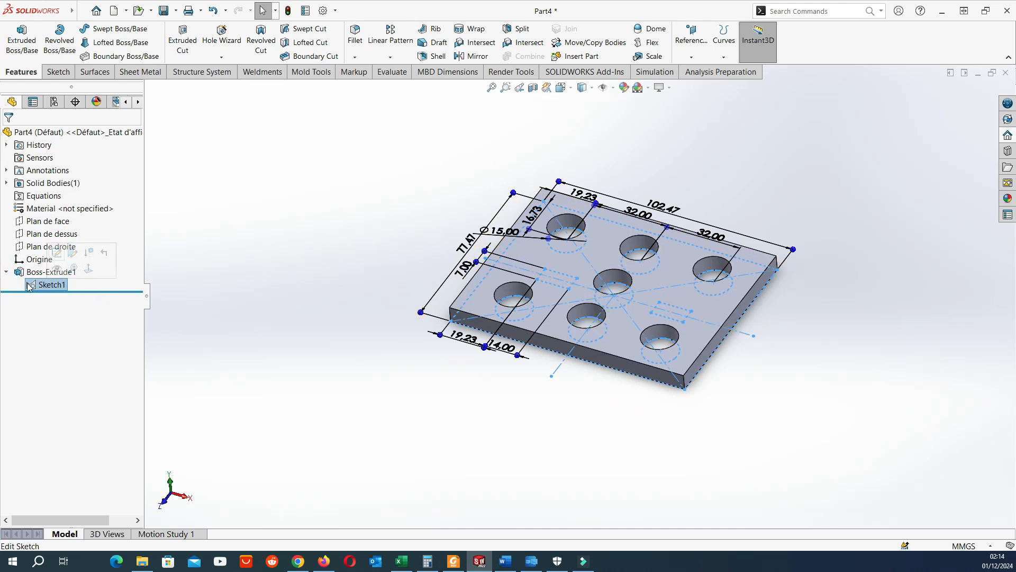
click(15, 39)
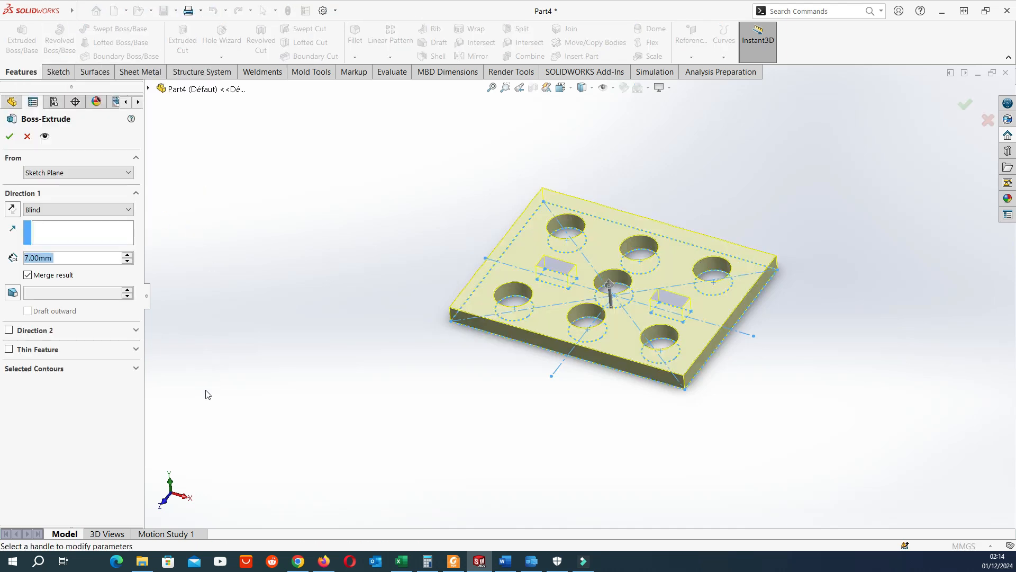
click(64, 369)
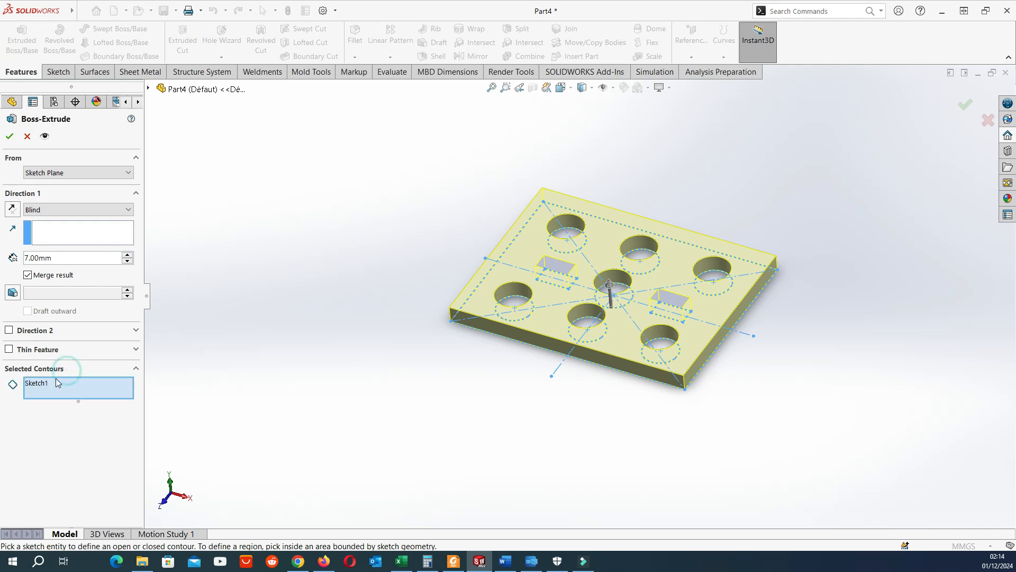
click(39, 385)
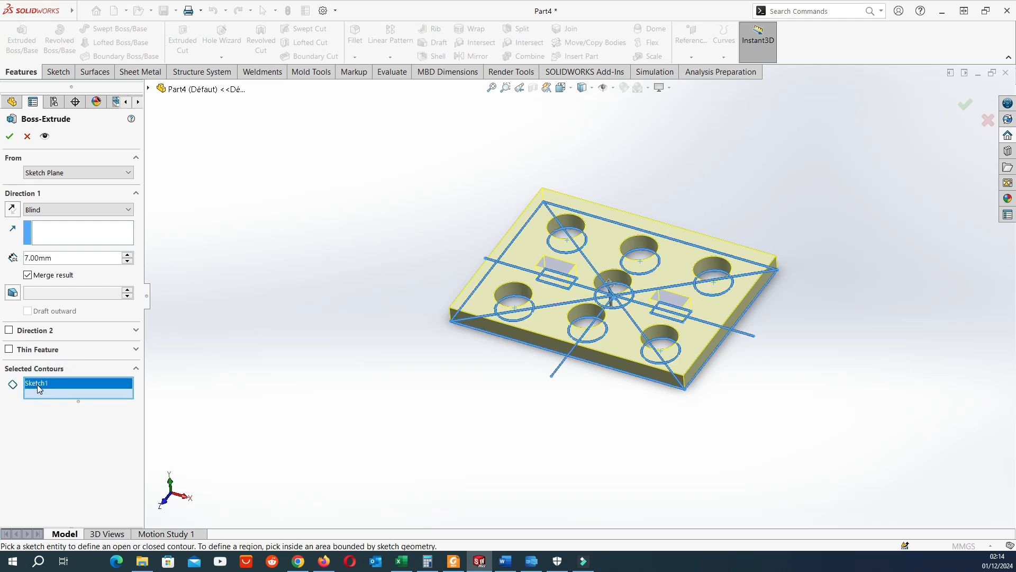
key(Delete)
scroll(592, 333, down, 5)
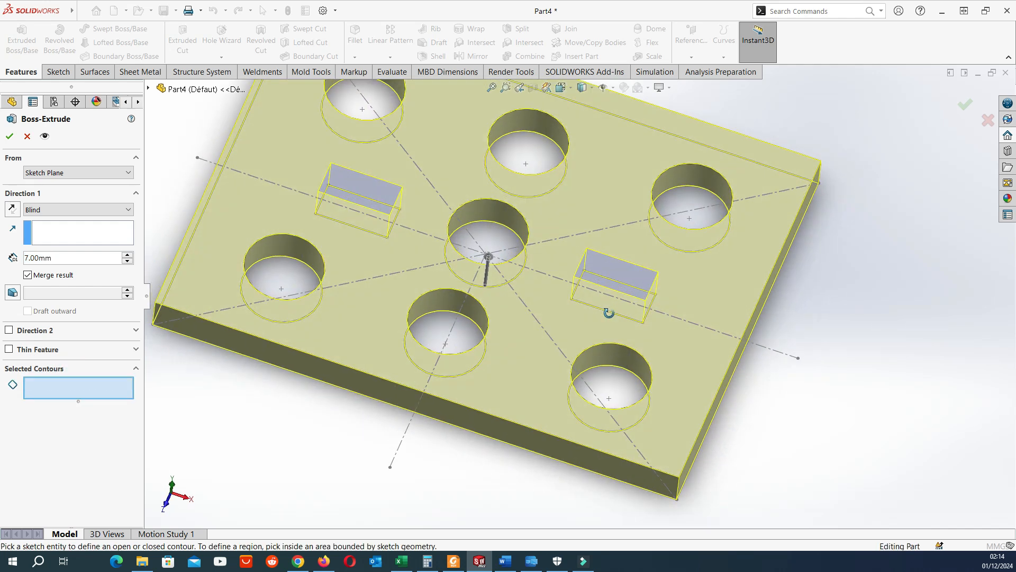
click(380, 198)
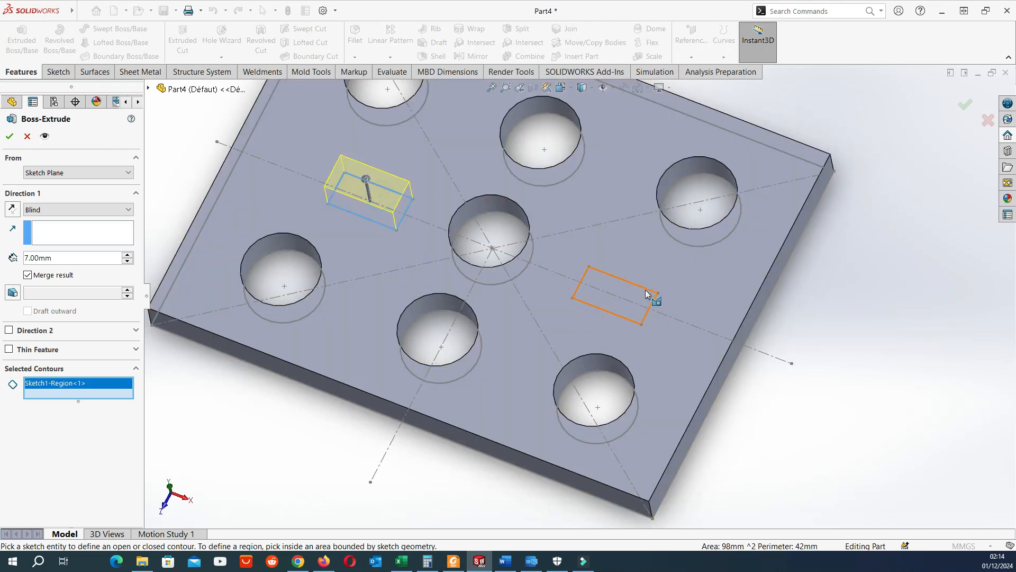
click(618, 291)
- Set the extrusion to start from a surface, using the plate's top face
scroll(573, 257, up, 5)
mouse_move(574, 258)
middle_down()
mouse_move(552, 134)
mouse_move(538, 141)
middle_up()
middle_drag(590, 170, 585, 221)
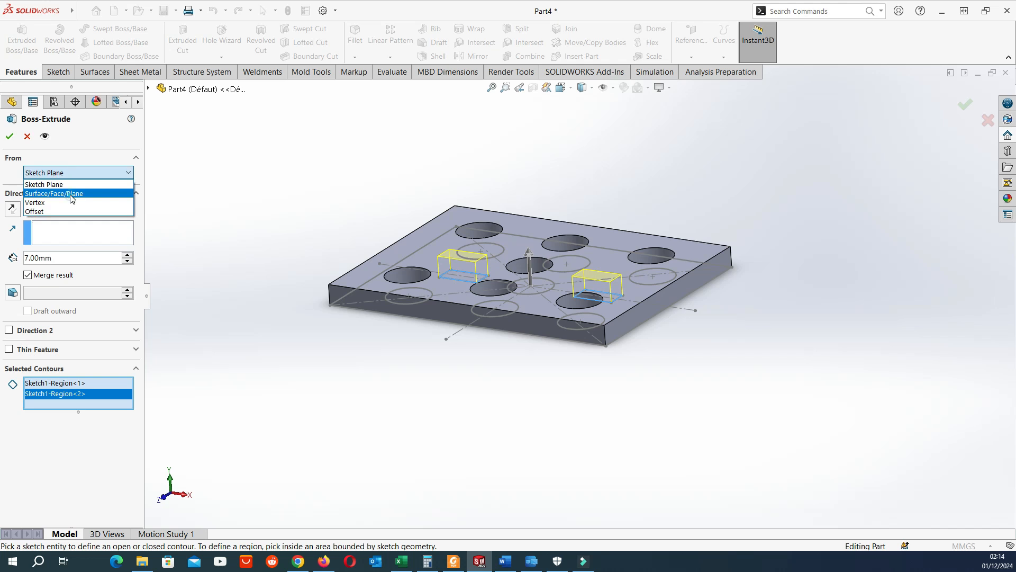
click(72, 198)
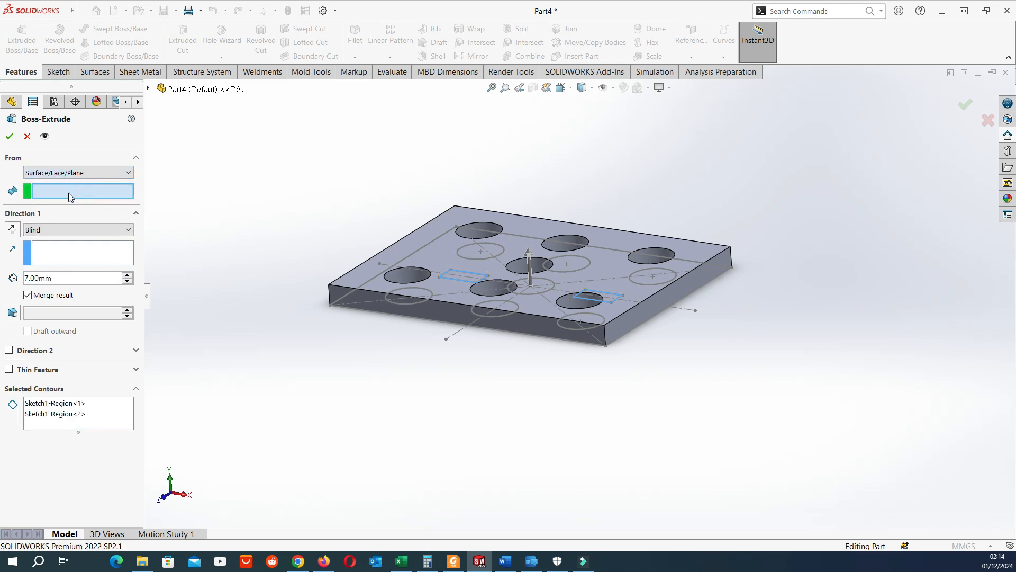
click(437, 255)
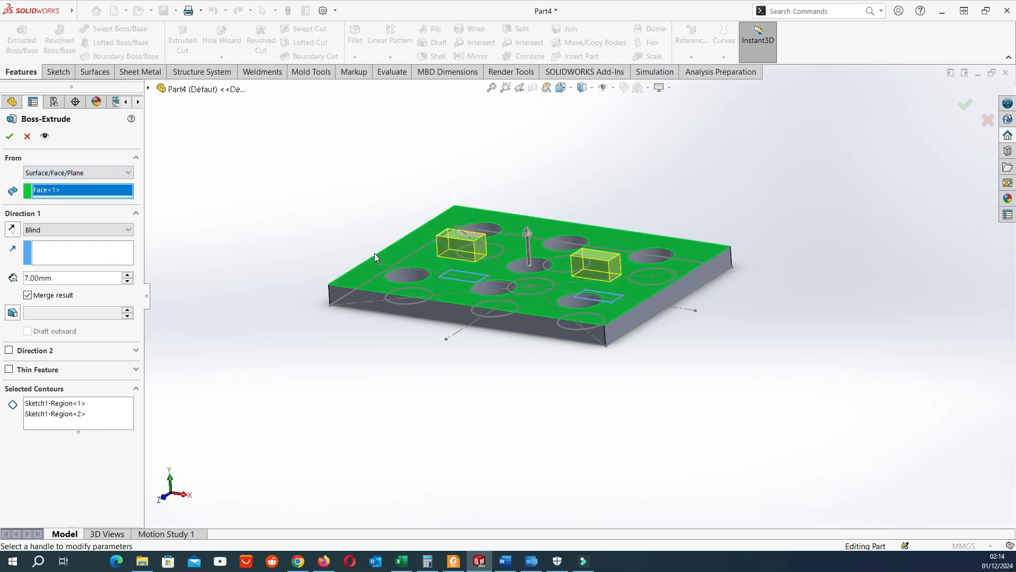
- Extrude the two rectangular posts to a blind depth of 50 mm, merged with the plate
mouse_move(553, 272)
middle_down()
mouse_move(571, 236)
mouse_move(613, 231)
mouse_move(587, 247)
middle_up()
double_click(55, 279)
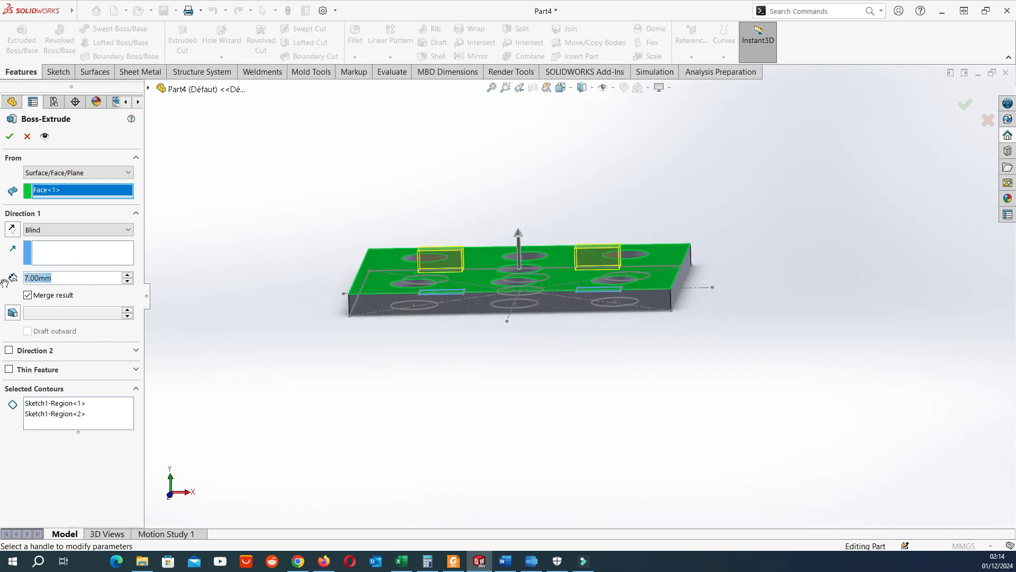
text(5)
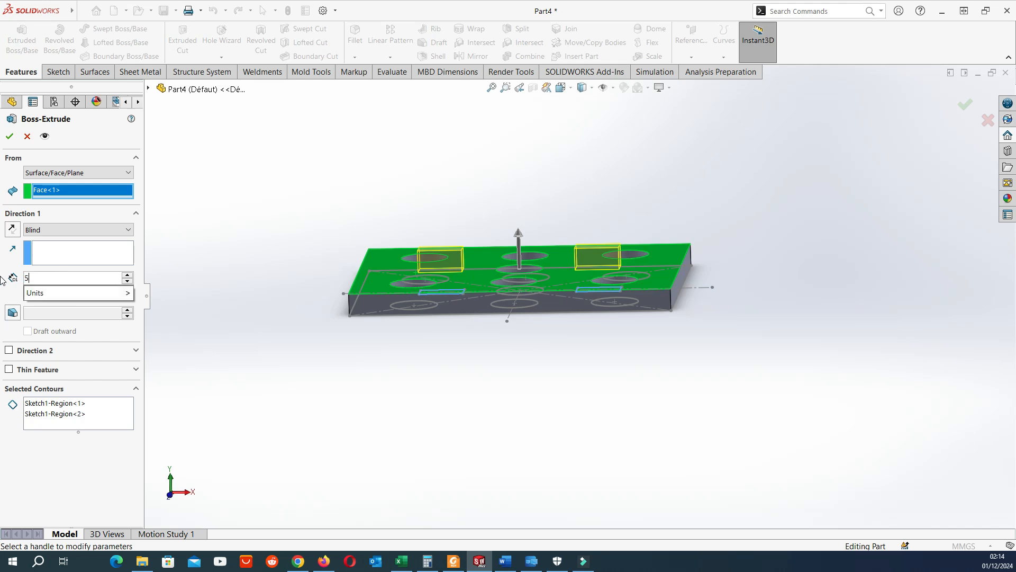
text(0)
key(Return)
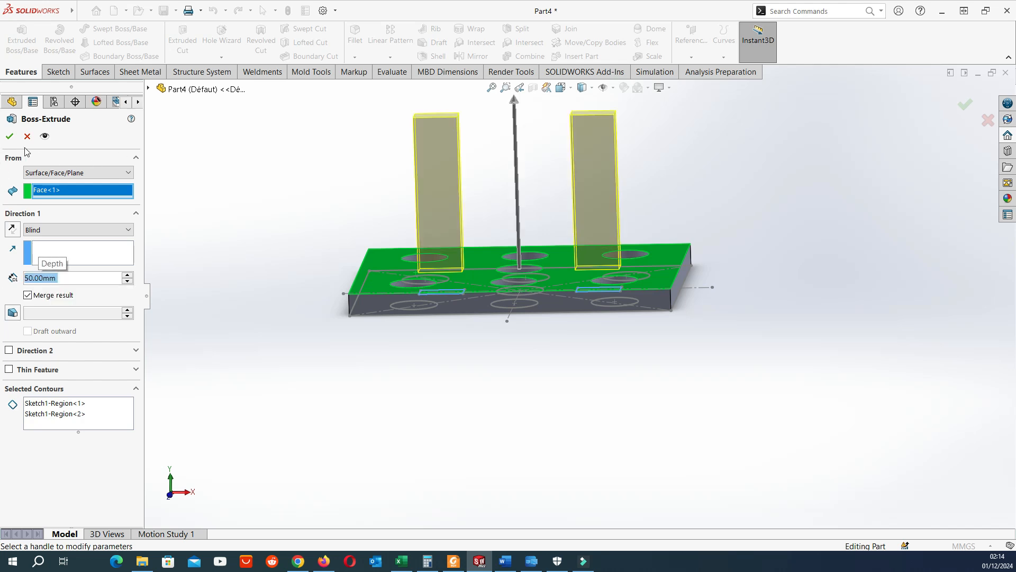
click(9, 137)
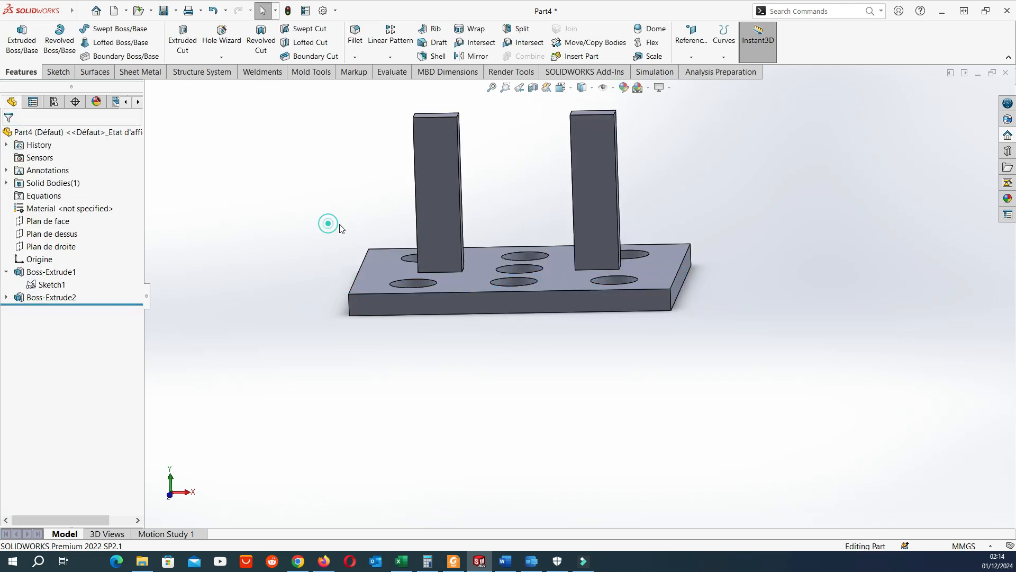
- Start a new sketch on the front face of the left post
key(z)
scroll(567, 237, down, 4)
mouse_move(567, 236)
middle_down()
mouse_move(585, 225)
mouse_move(578, 232)
middle_up()
click(430, 243)
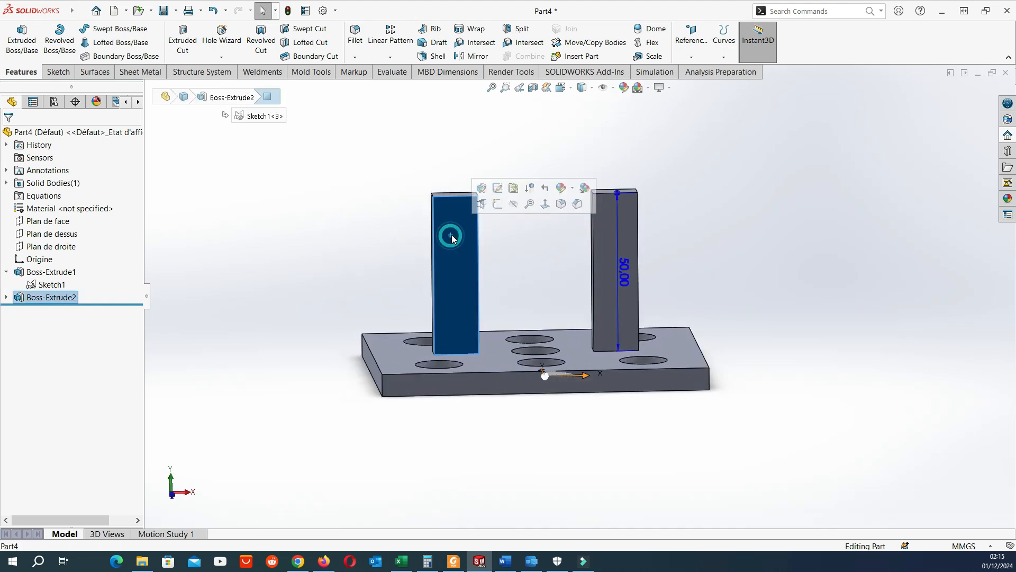
click(502, 206)
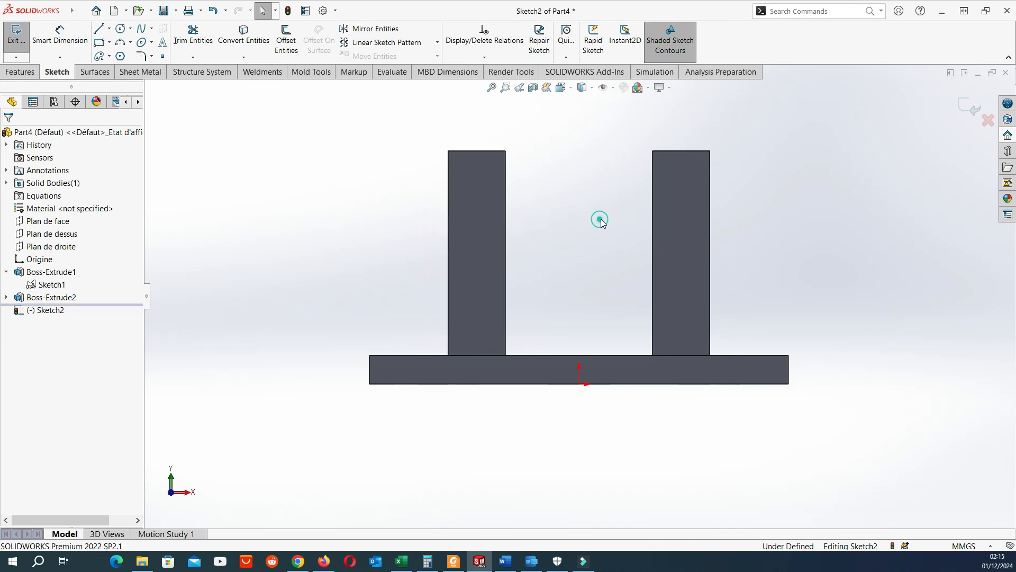
- Draw a circle of about 3 mm radius near the top of each post, centred across its width and level with the other
click(121, 29)
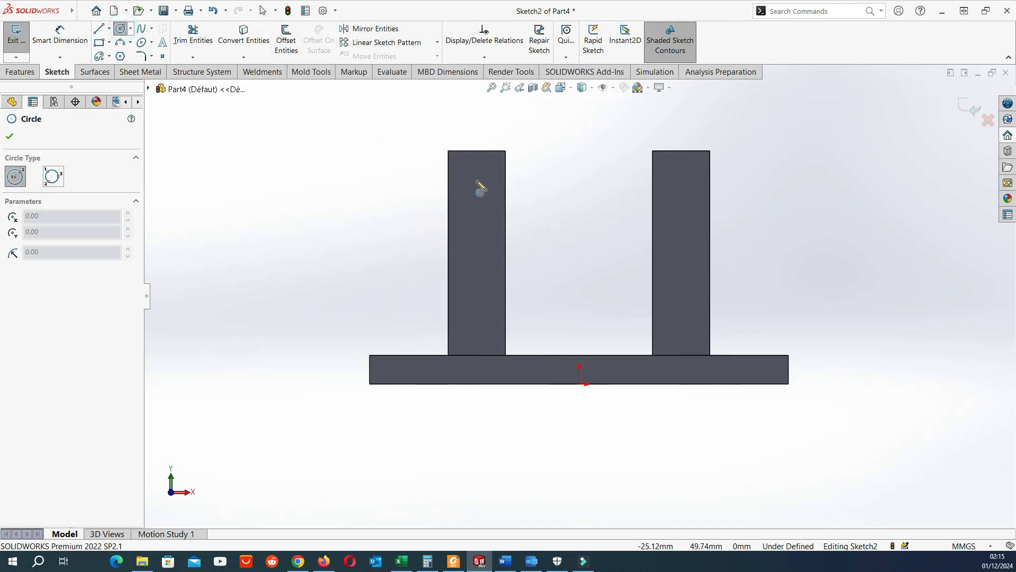
click(476, 181)
click(488, 177)
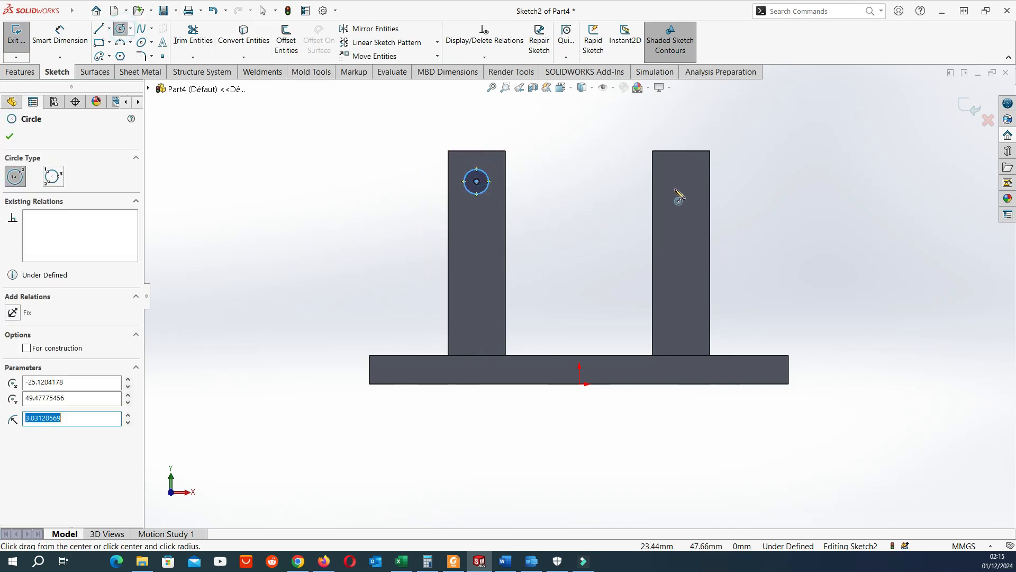
click(678, 181)
click(687, 172)
- Dimension the left post's circle to a 6 mm diameter, with the text outside the post's upper left
click(60, 34)
click(465, 182)
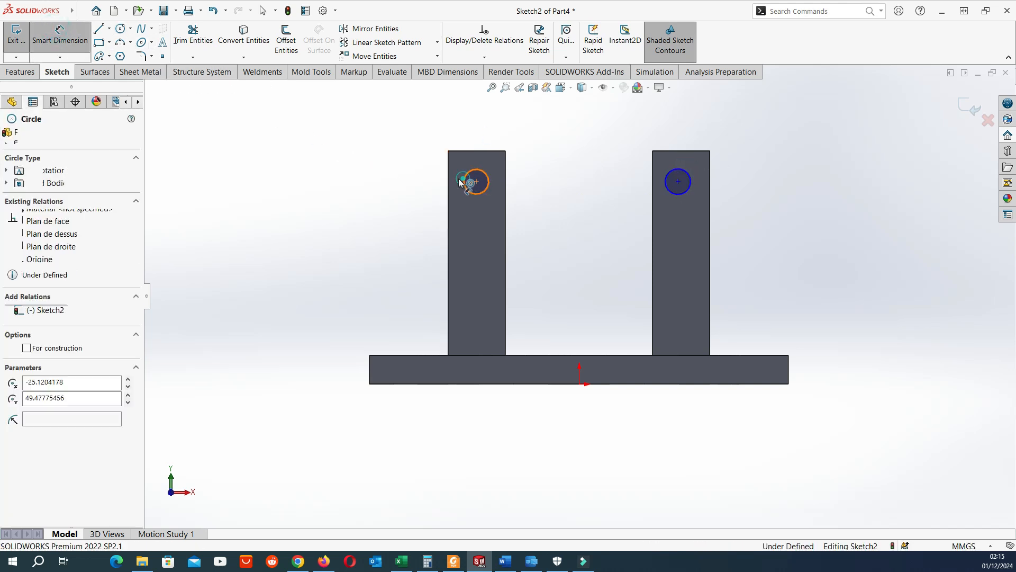
click(387, 153)
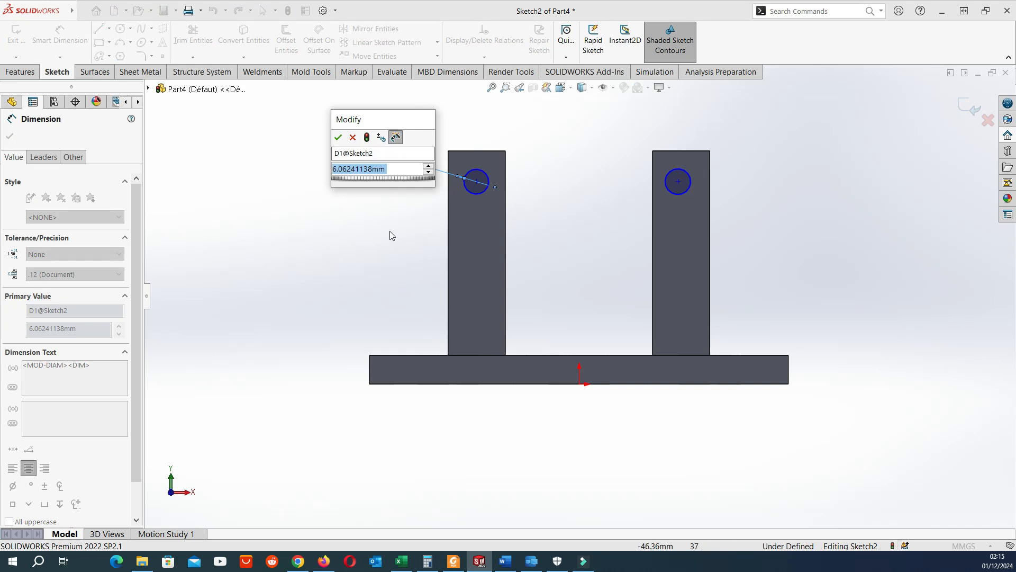
text(6)
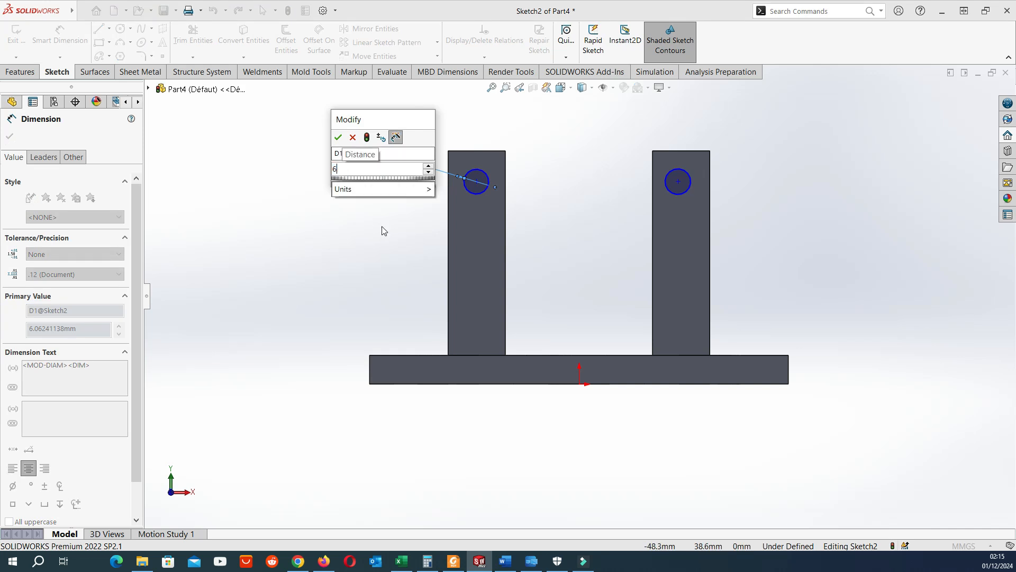
key(Return)
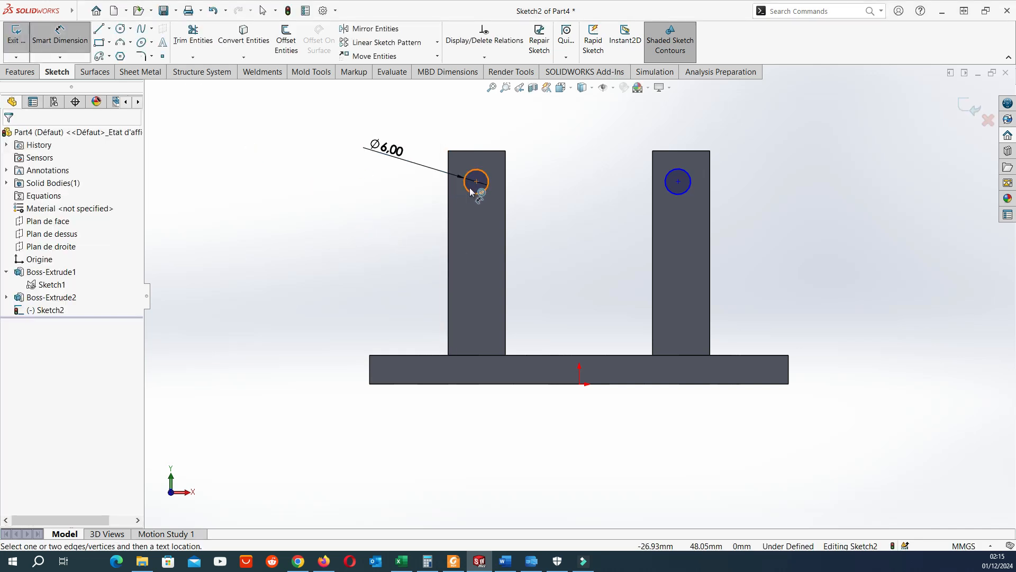
- Dimension the left circle's height above the plate's bottom edge at 50 mm, with the text left of the plate
click(471, 191)
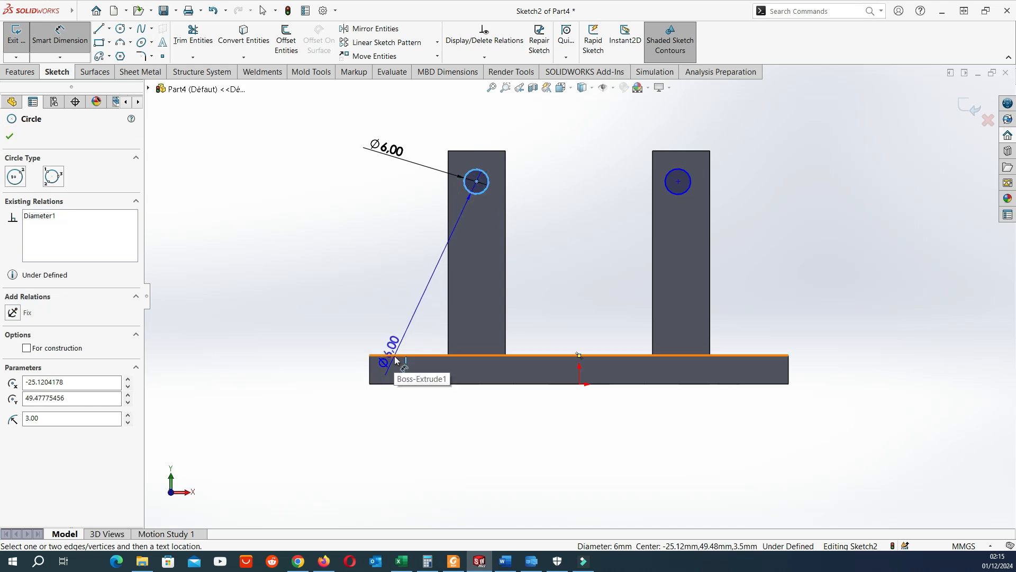
click(413, 385)
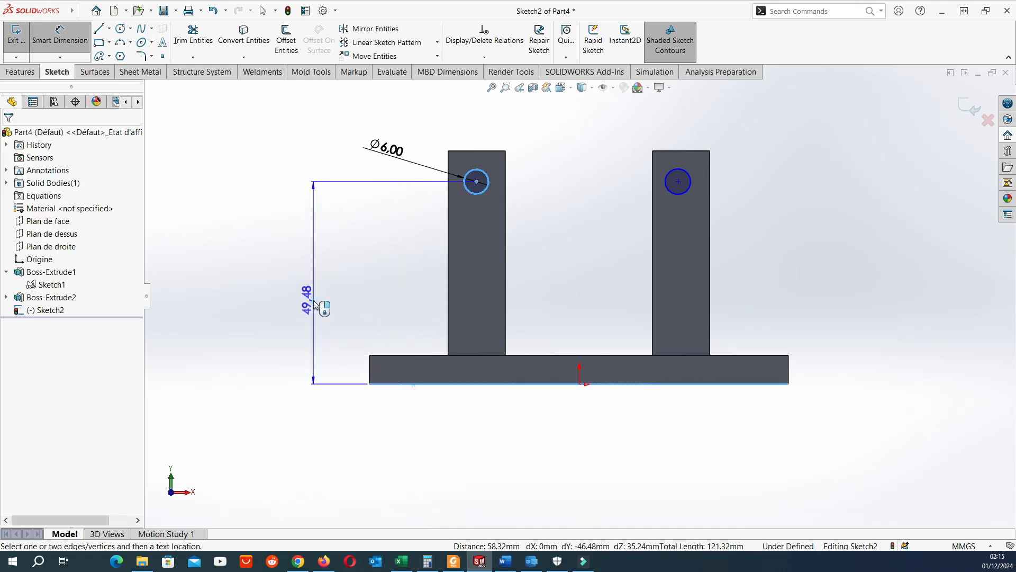
click(315, 305)
text(50)
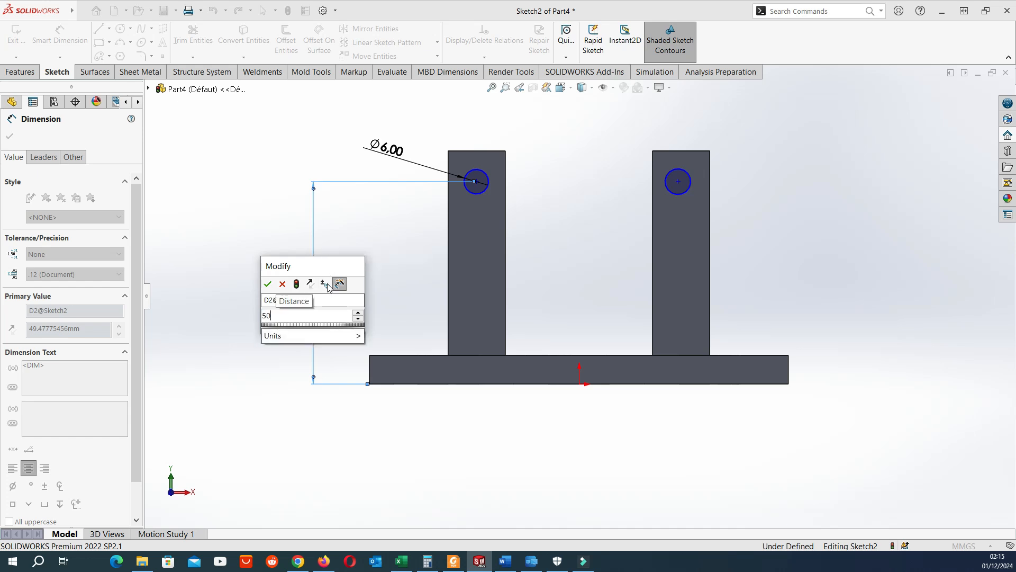
key(Return)
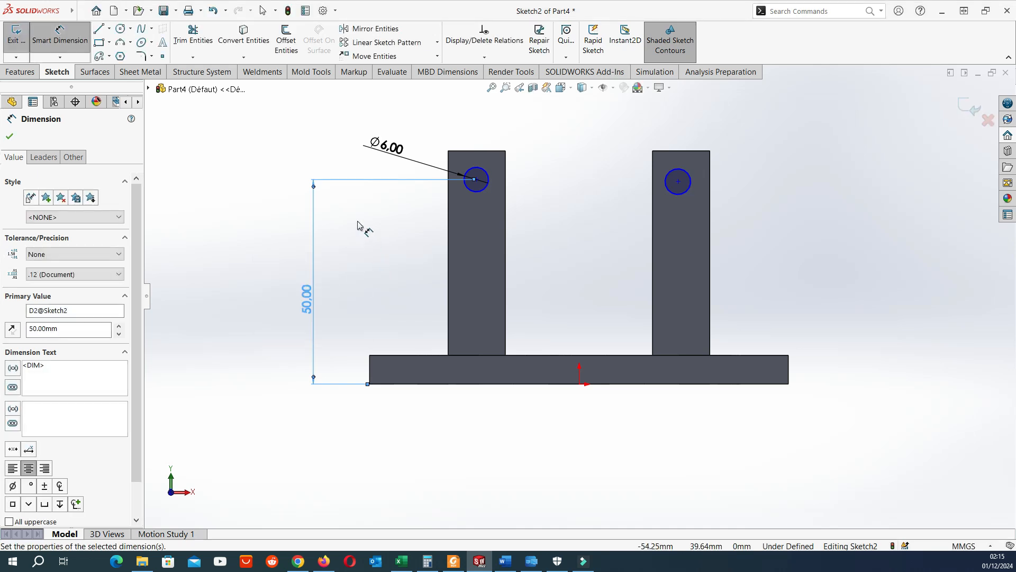
key(Escape)
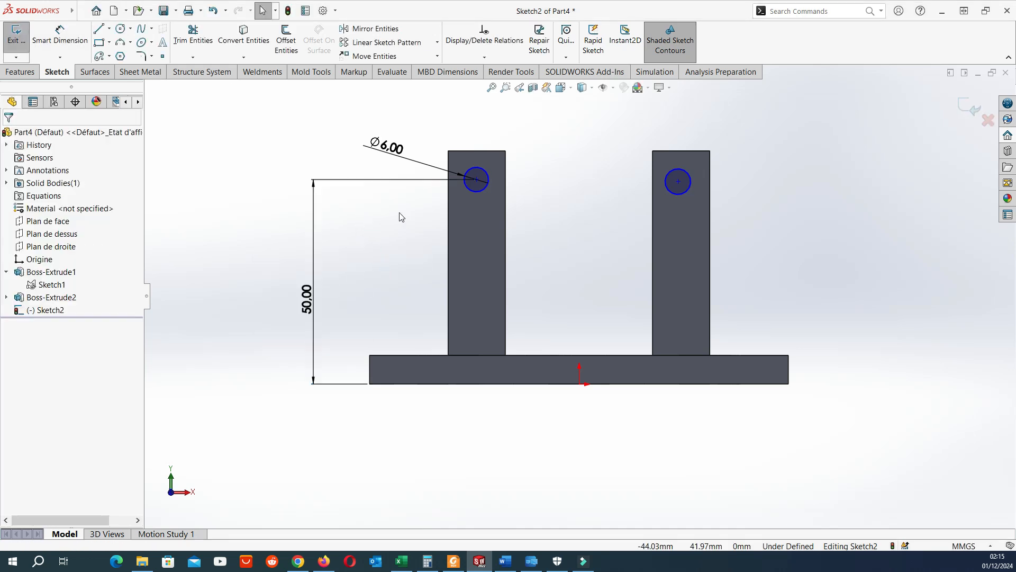
- Draw a centerline from the midpoint of the left post's top edge to the circle's centre and make it vertical
click(474, 180)
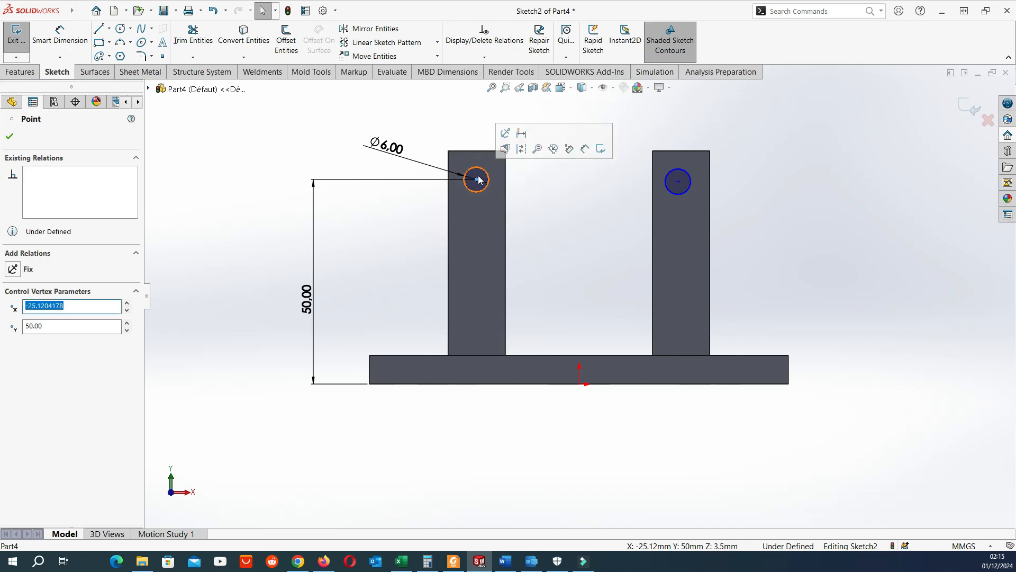
click(471, 130)
click(110, 29)
click(119, 52)
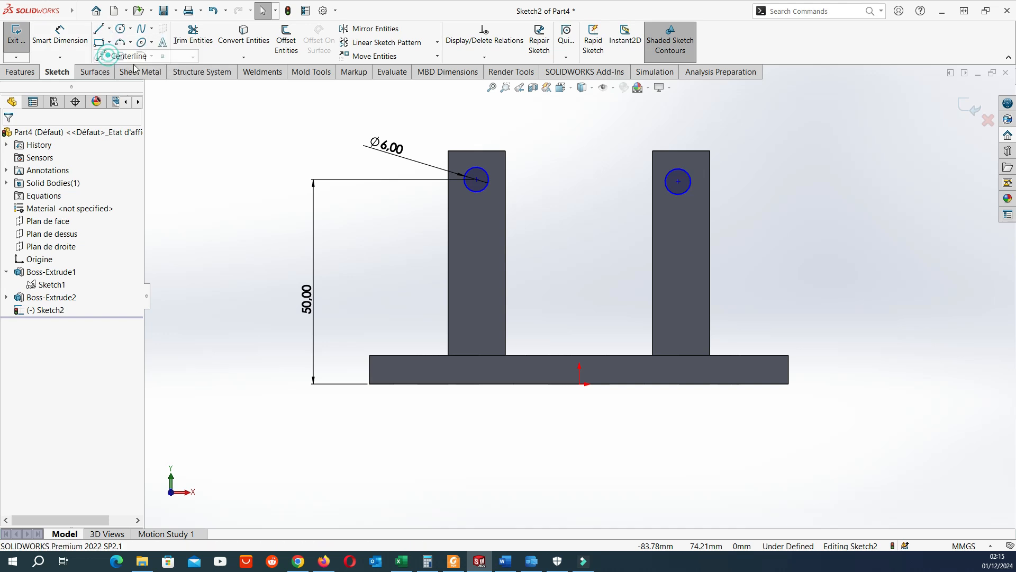
click(475, 151)
click(476, 180)
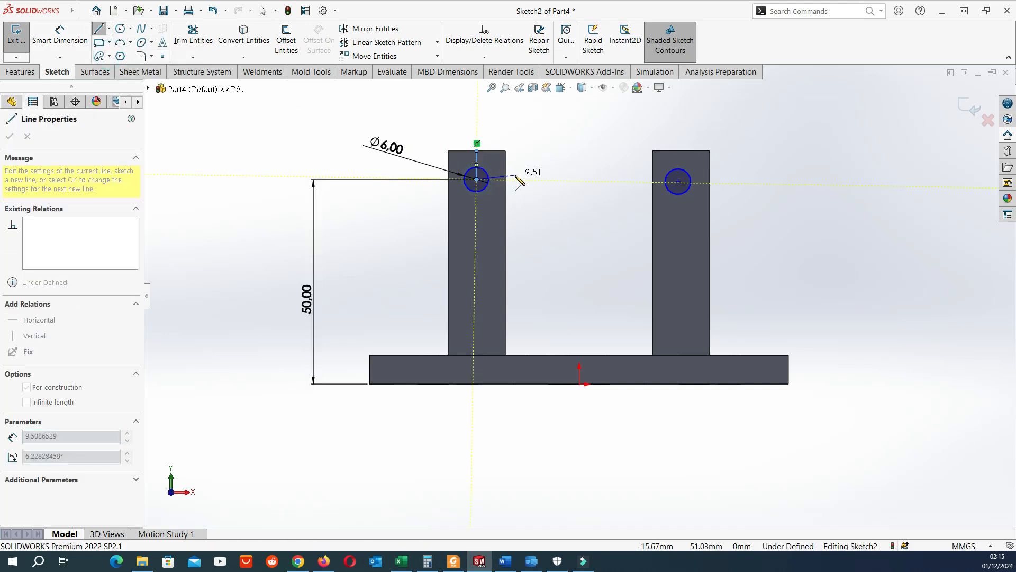
key(Escape)
click(476, 168)
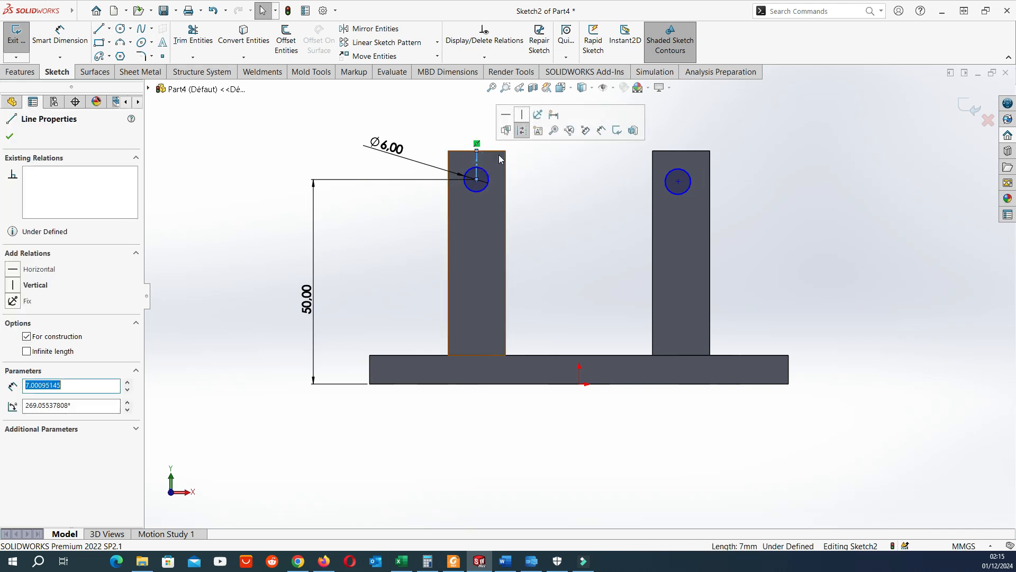
click(520, 119)
key(Escape)
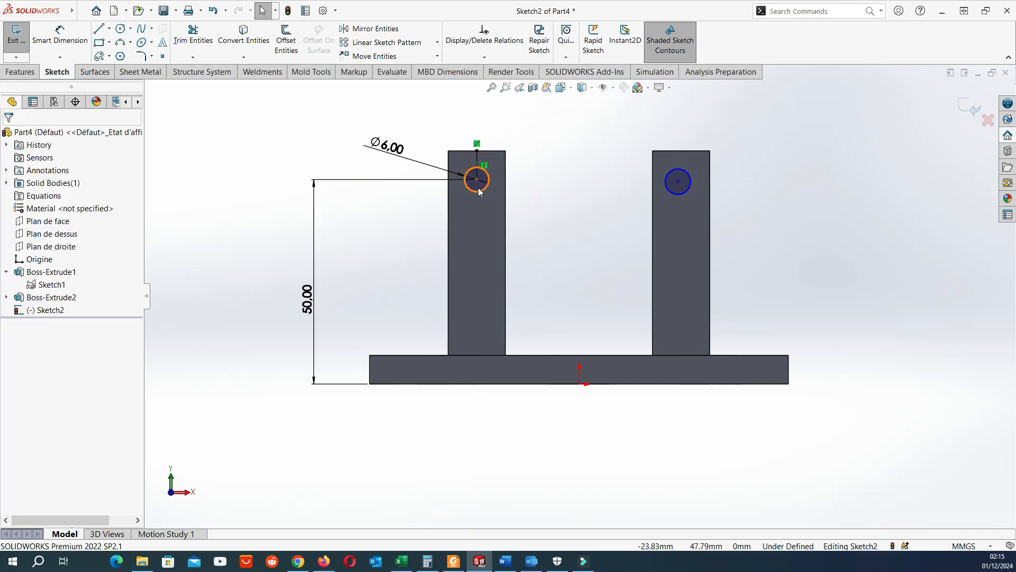
- Add a horizontal relation between the centres of the two post circles
click(477, 179)
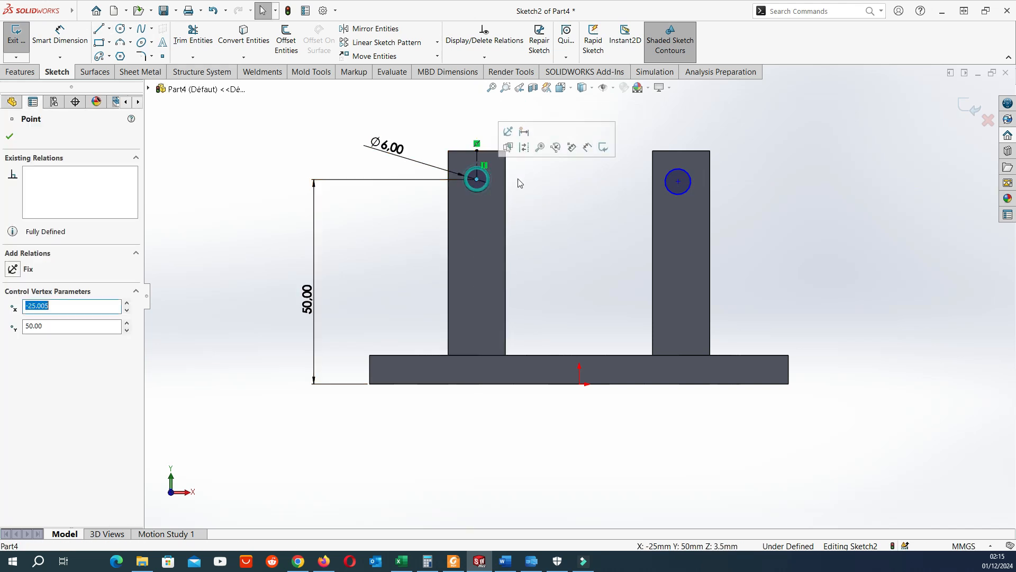
ctrl+click(678, 181)
click(710, 135)
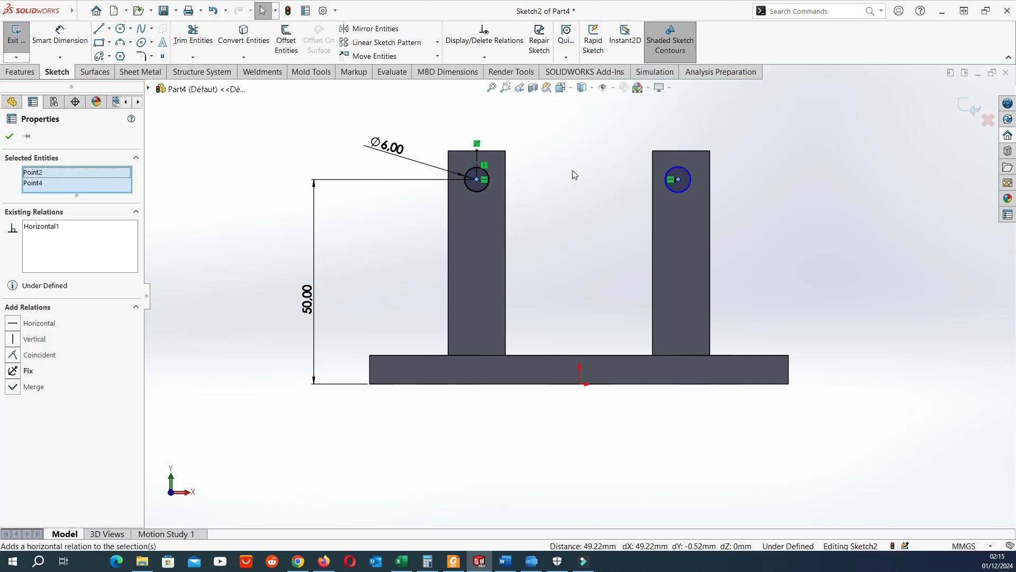
click(572, 172)
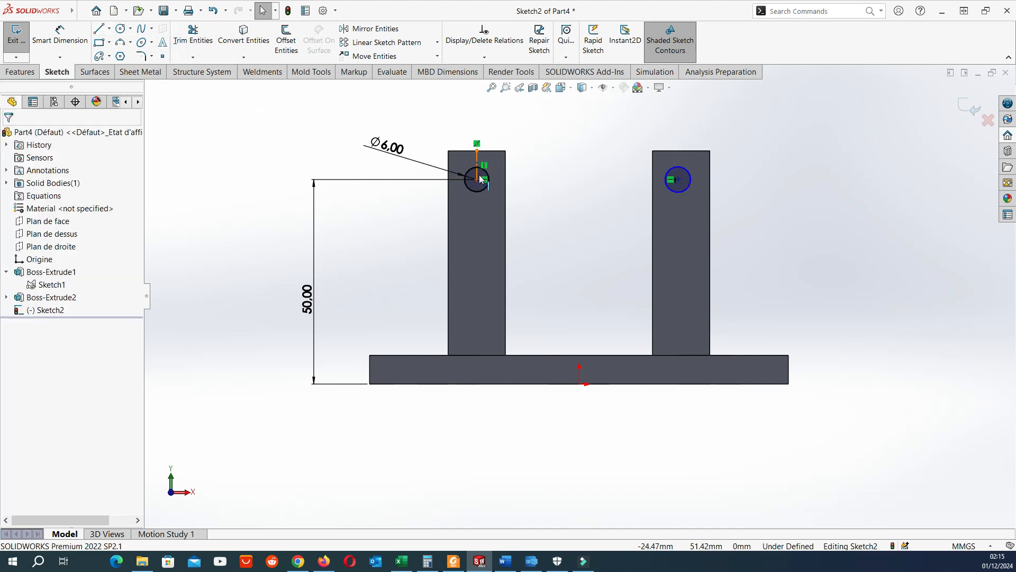
- Add an equal relation between the left and right post circles
click(487, 177)
ctrl+click(686, 189)
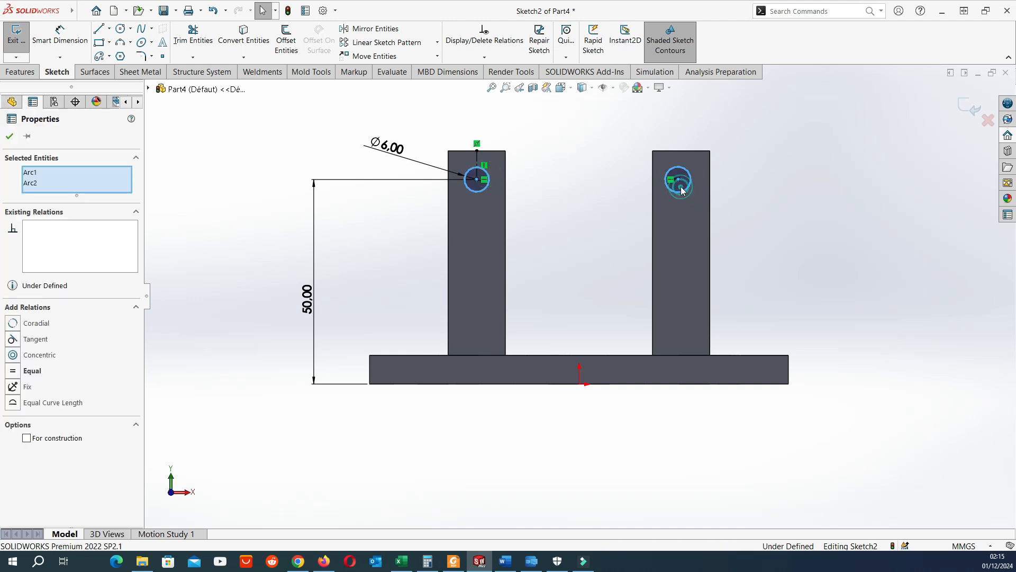
click(760, 139)
click(556, 194)
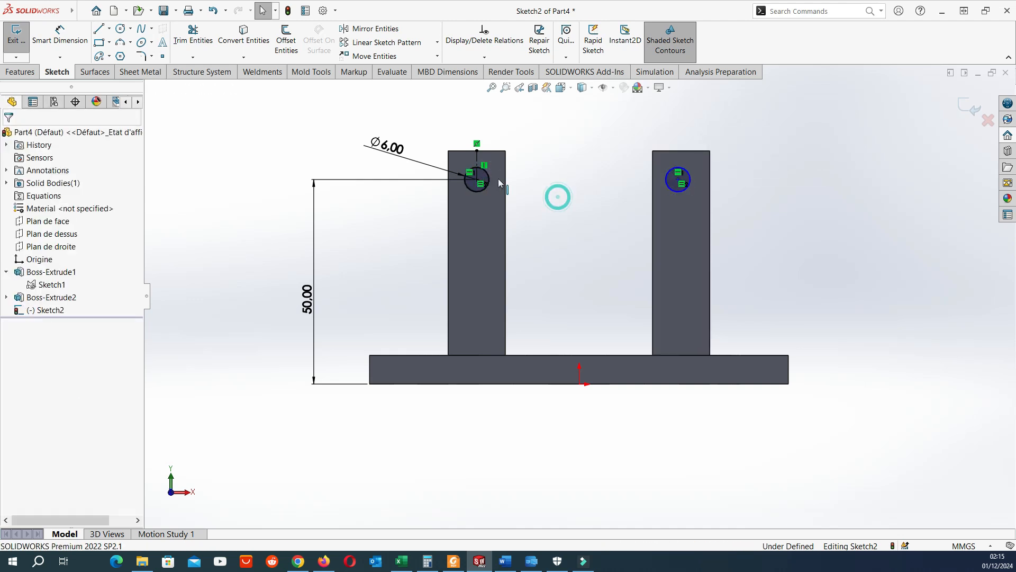
- Draw a vertical centerline from the origin up between the posts, ending above their top edges
click(109, 28)
click(130, 56)
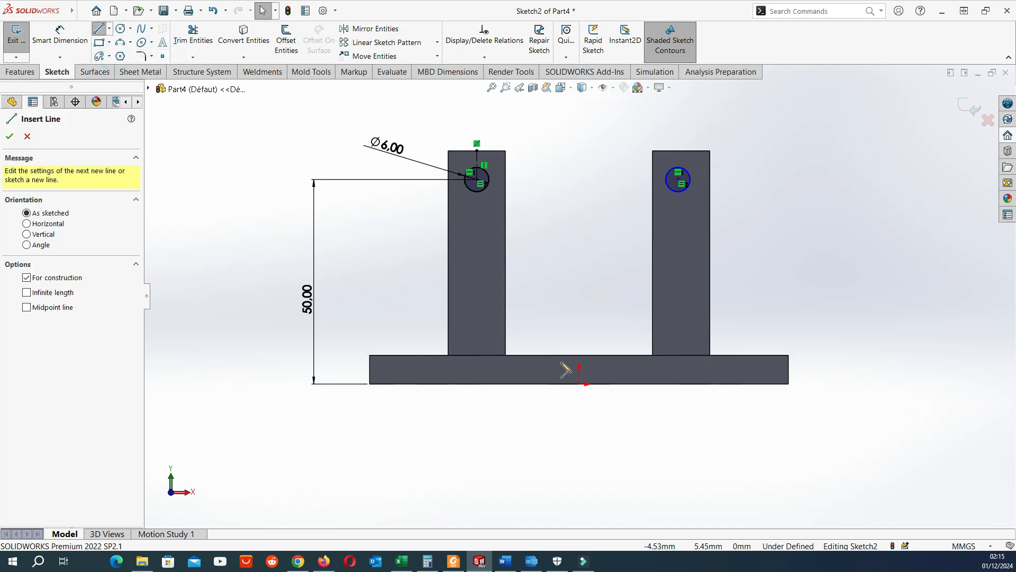
click(579, 384)
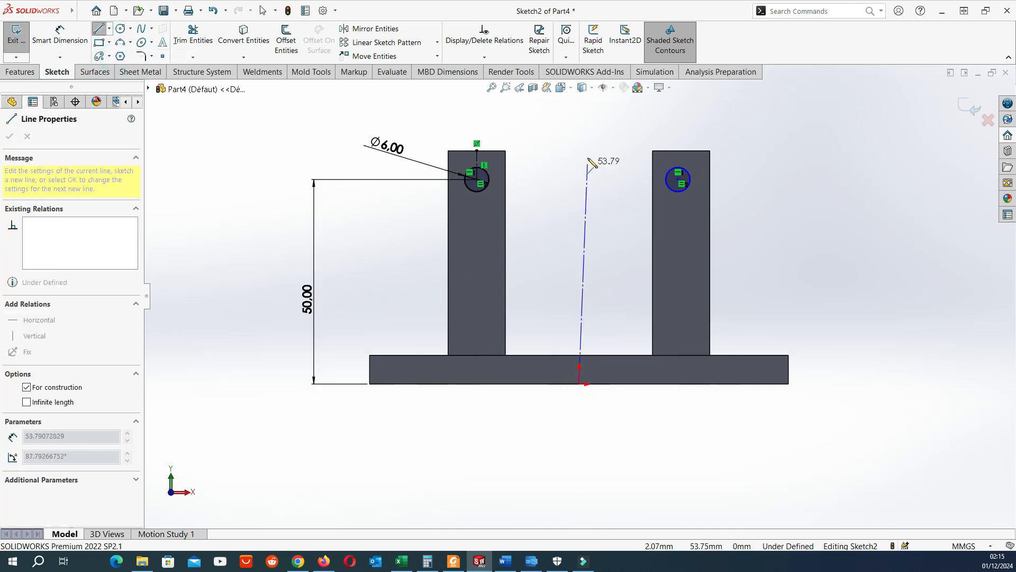
click(579, 116)
key(Escape)
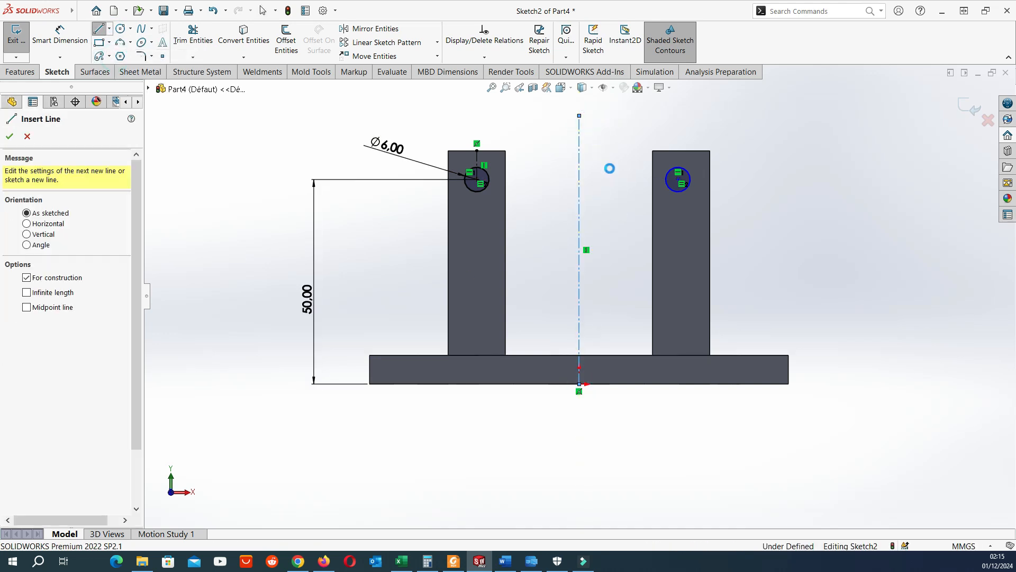
key(Escape)
- Make the two circle centres symmetric about the vertical centerline through the origin
click(477, 181)
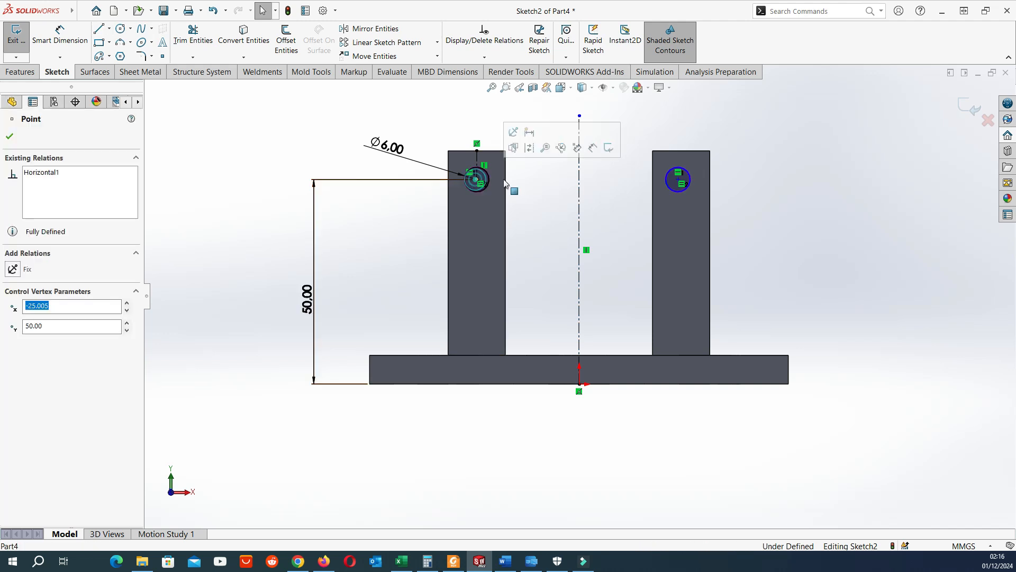
click(679, 179)
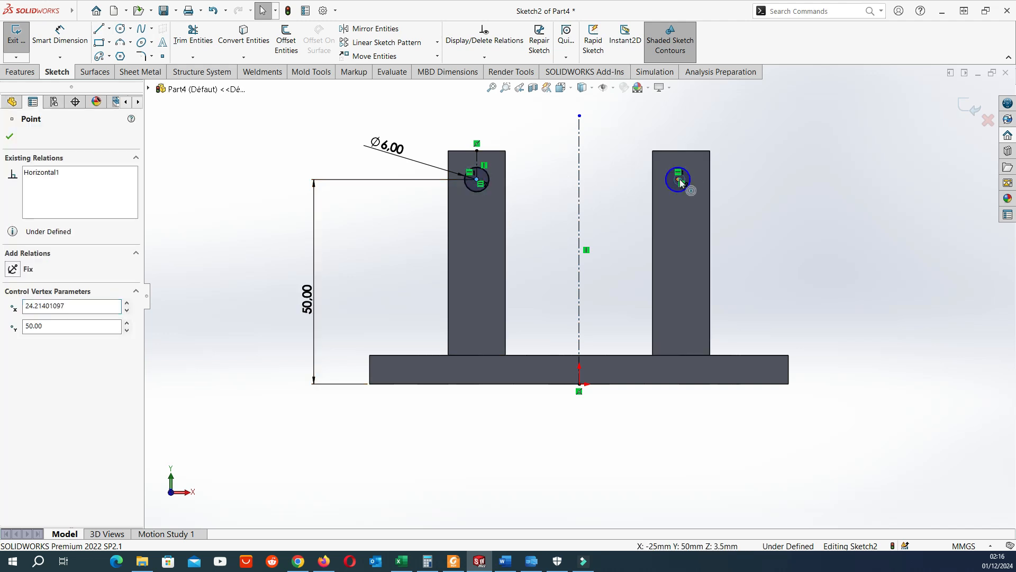
ctrl+click(580, 196)
click(612, 144)
click(602, 195)
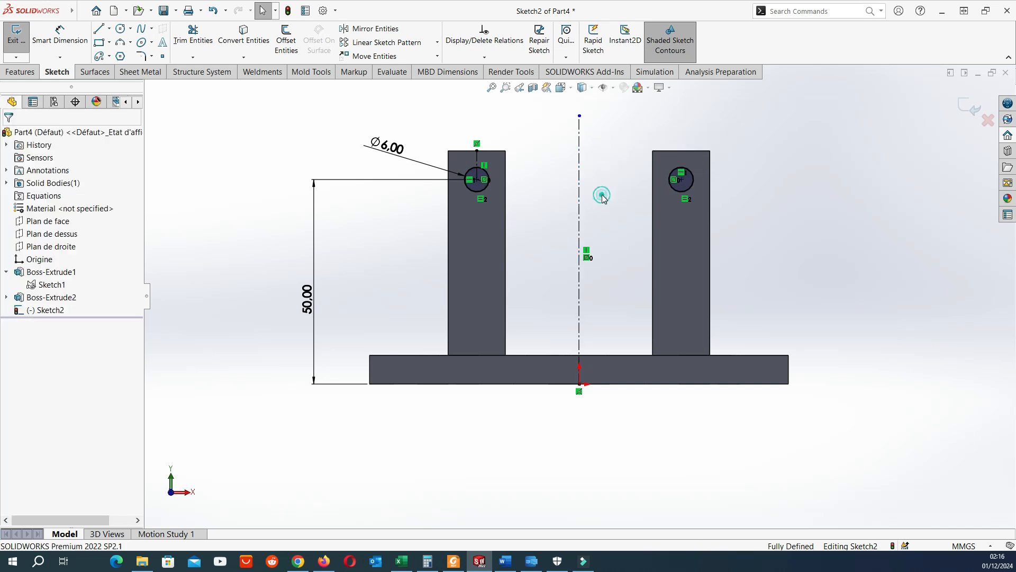
- Cut the two circles through the posts with an Extruded Cut set to Through All
click(20, 72)
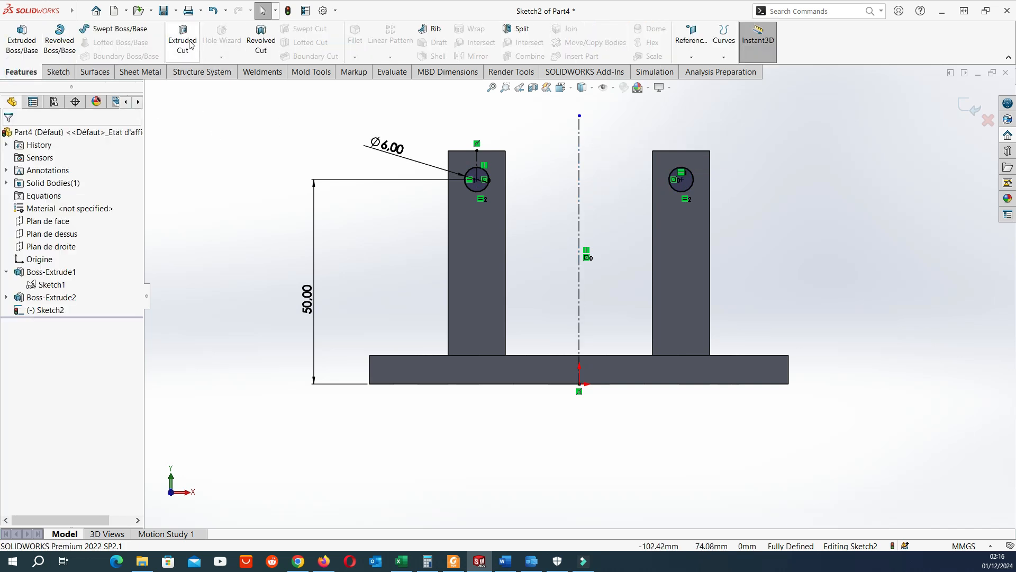
click(186, 45)
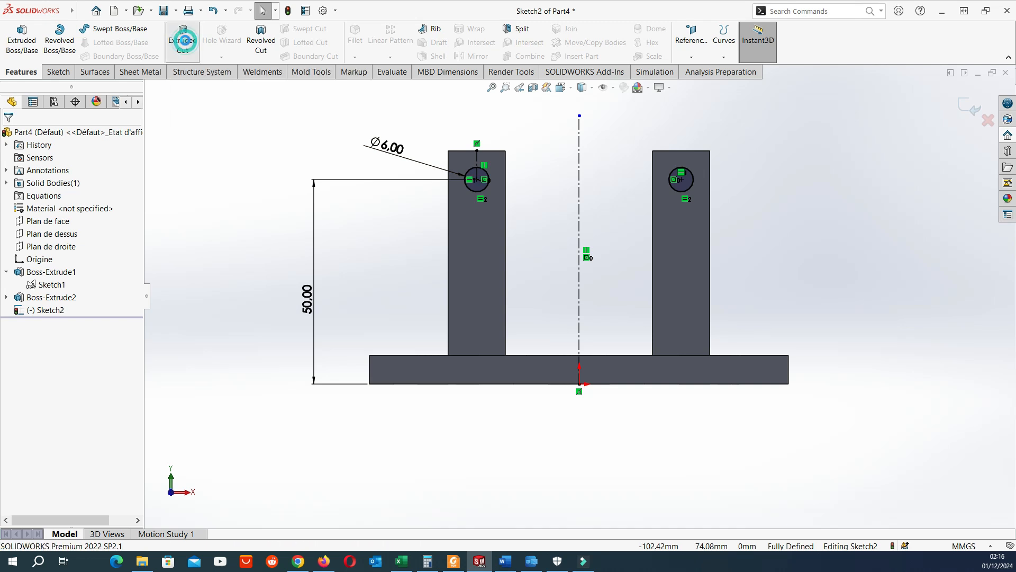
mouse_move(366, 225)
middle_down()
mouse_move(517, 149)
mouse_move(510, 162)
mouse_move(465, 166)
middle_up()
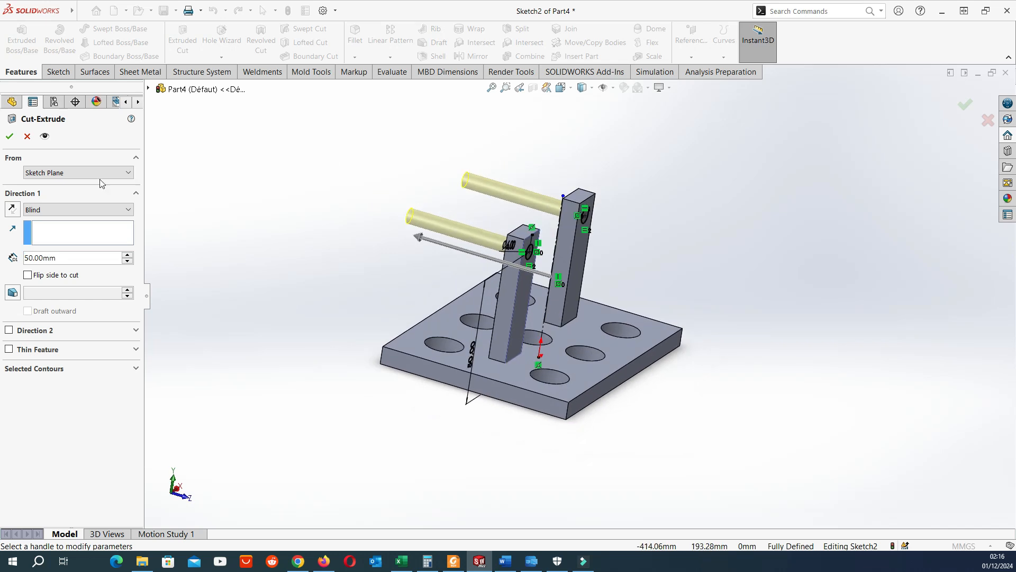
click(98, 210)
click(65, 231)
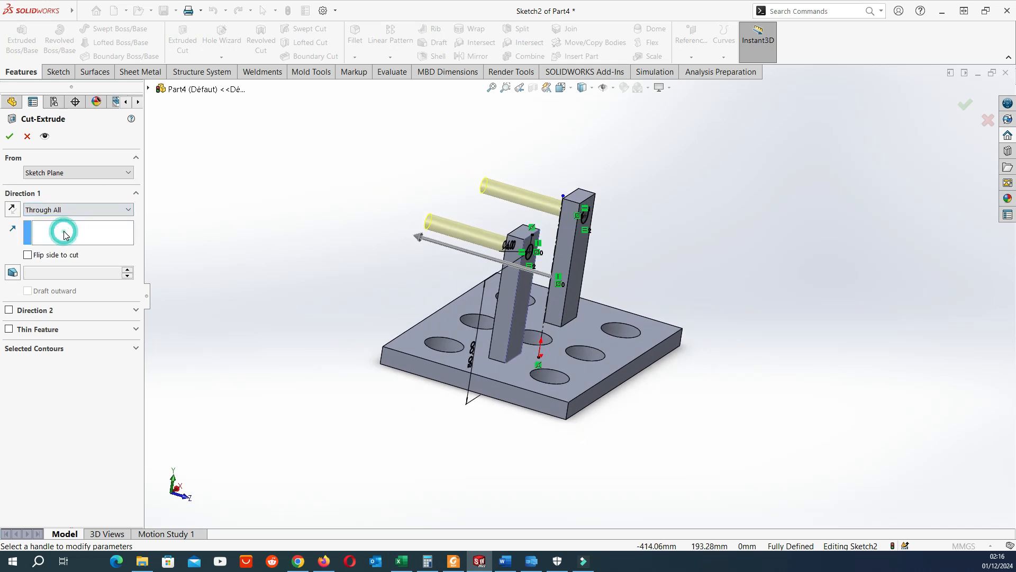
click(8, 136)
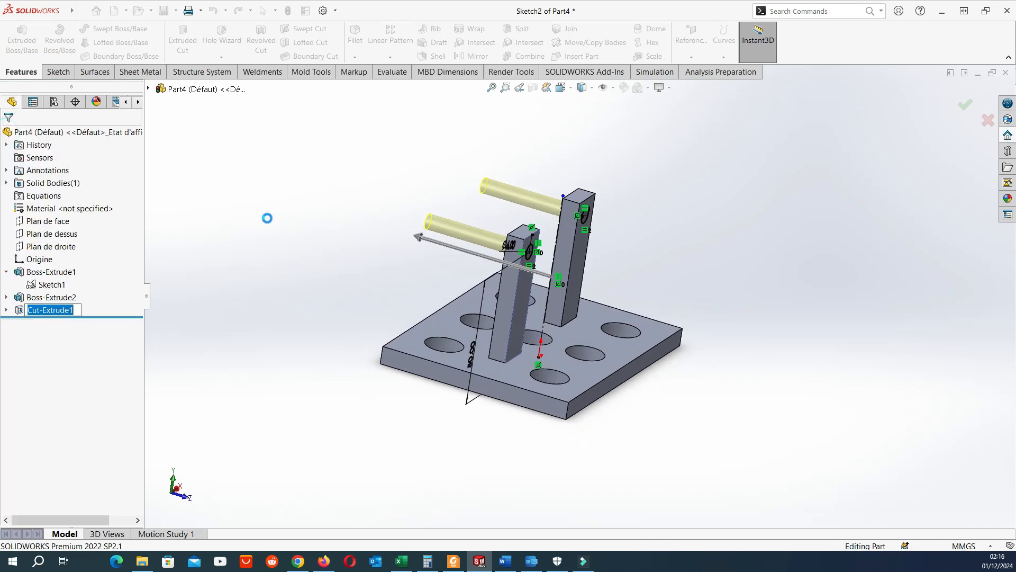
middle_drag(529, 158, 428, 199)
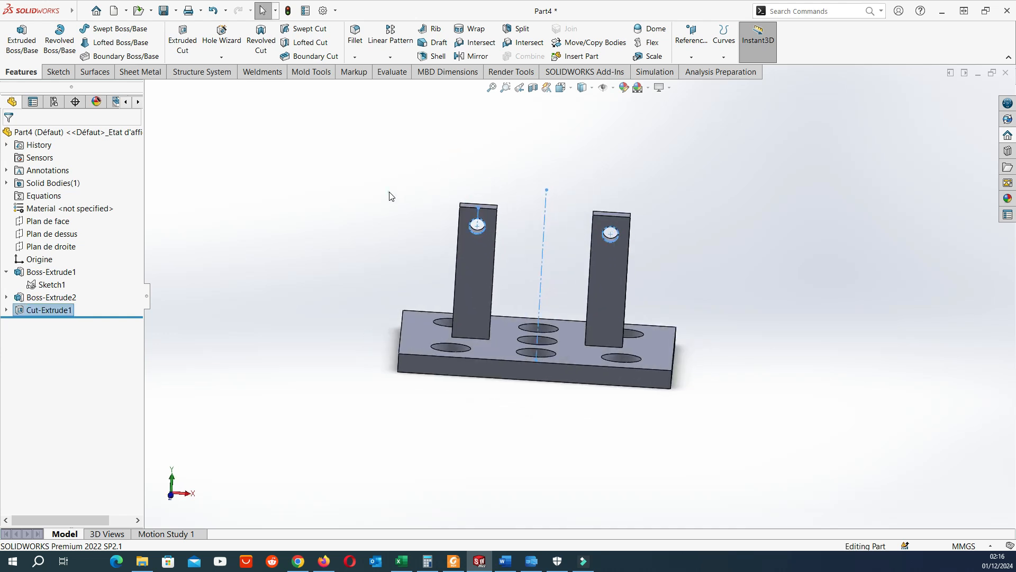
click(389, 193)
scroll(573, 279, down, 3)
mouse_move(573, 278)
middle_down()
mouse_move(558, 249)
mouse_move(601, 276)
mouse_move(573, 282)
middle_up()
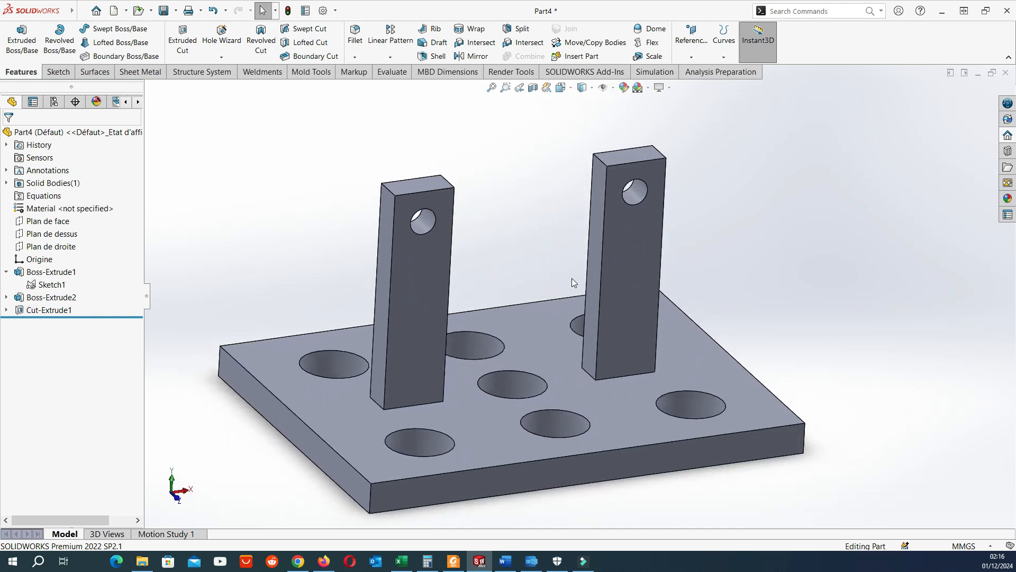
- Start a symmetric 3 mm Fillet and add the plate's three visible vertical corner edges
click(356, 34)
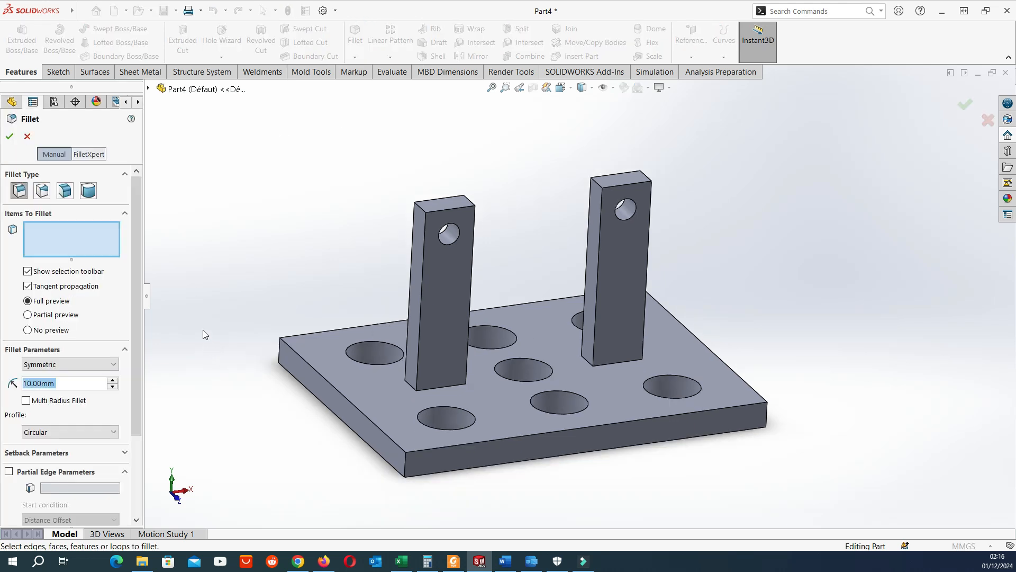
text(3)
key(Return)
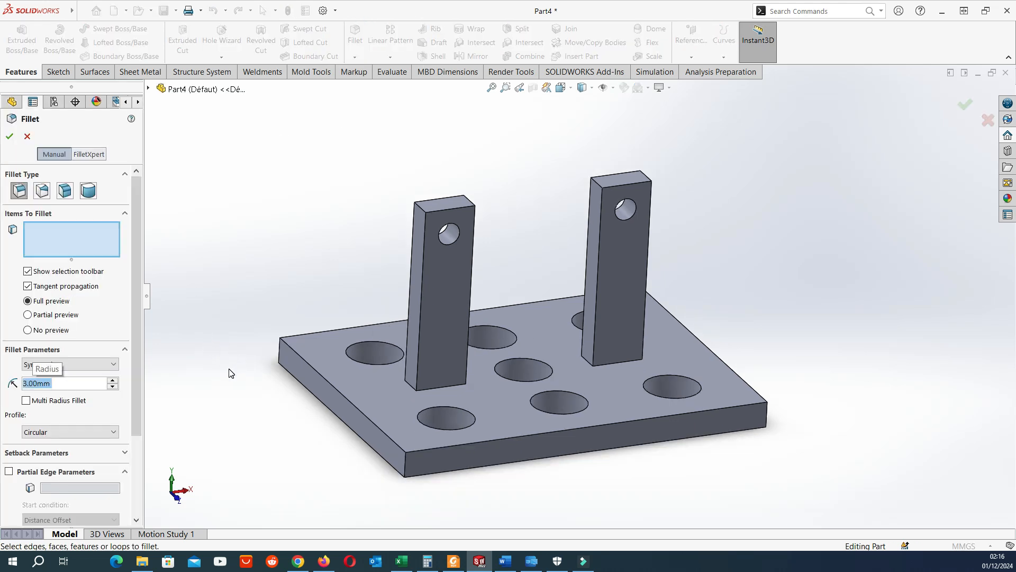
click(404, 465)
click(278, 347)
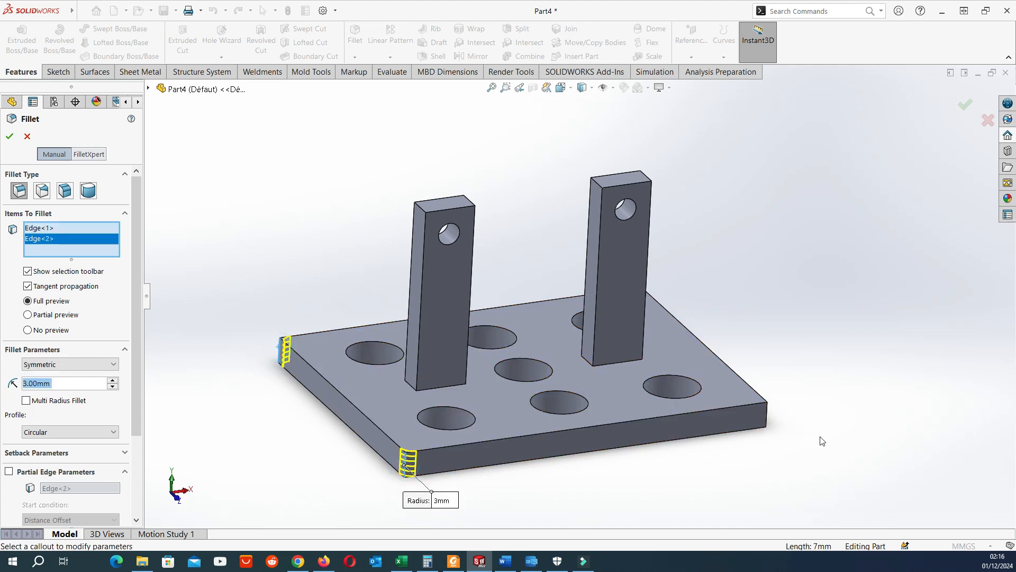
click(764, 414)
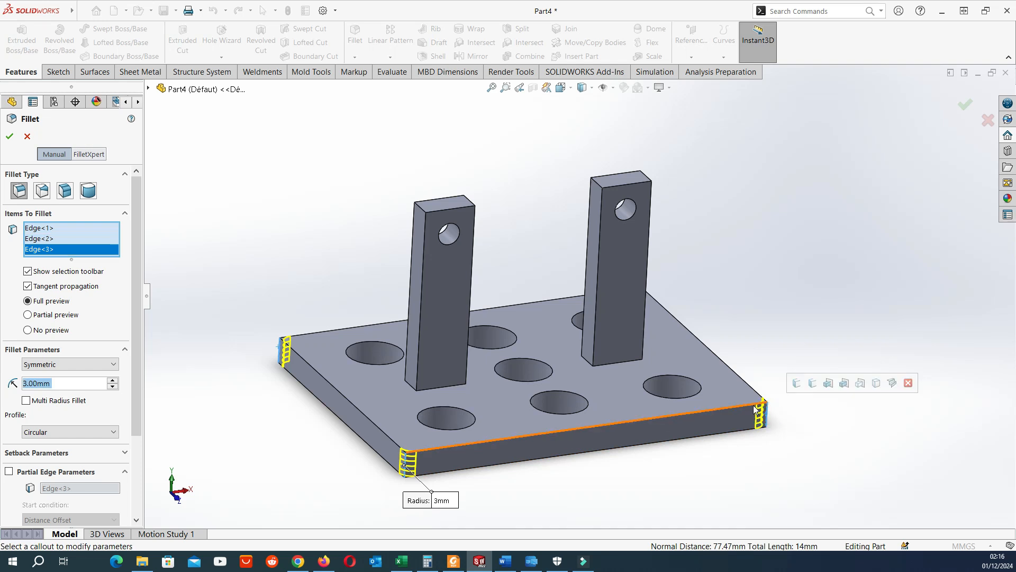
- Add the four perimeter edges of the plate's upper face to the 3 mm fillet selection
click(744, 406)
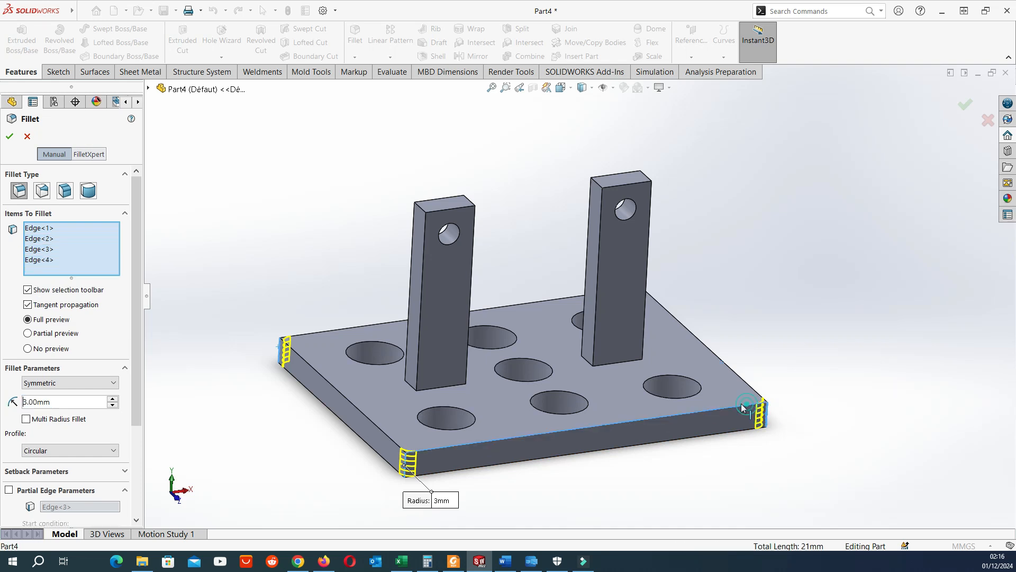
click(388, 435)
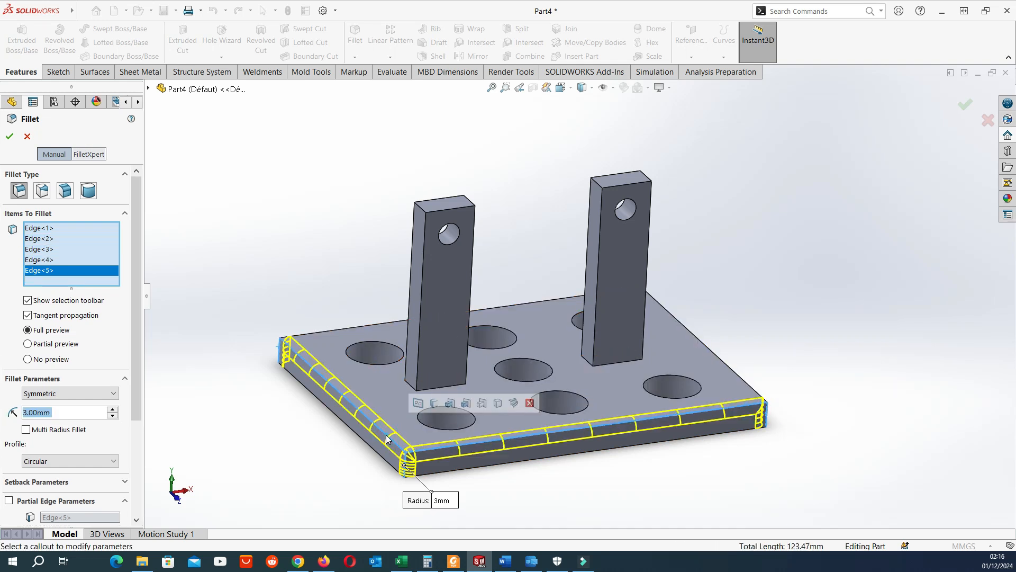
click(340, 327)
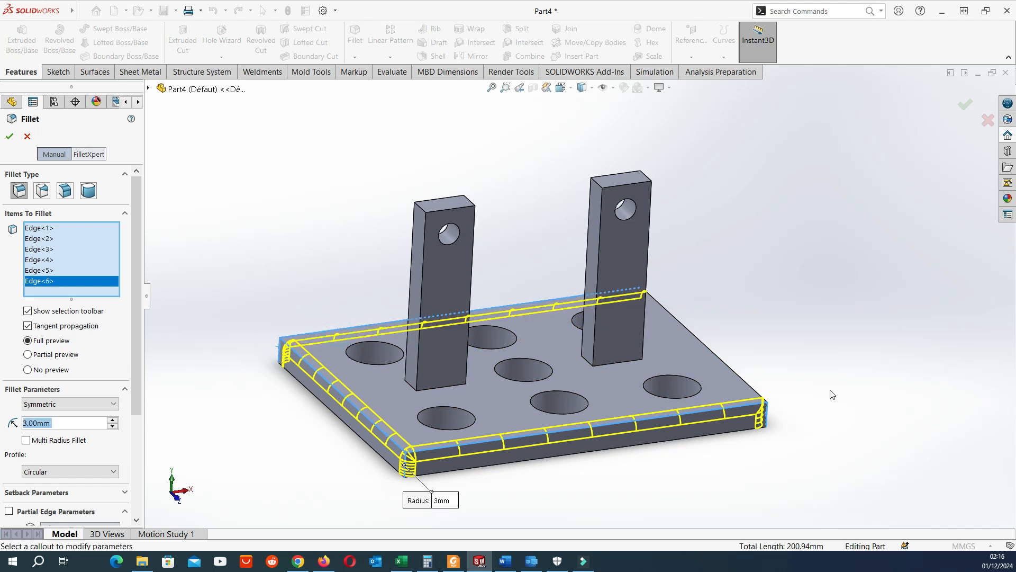
click(735, 374)
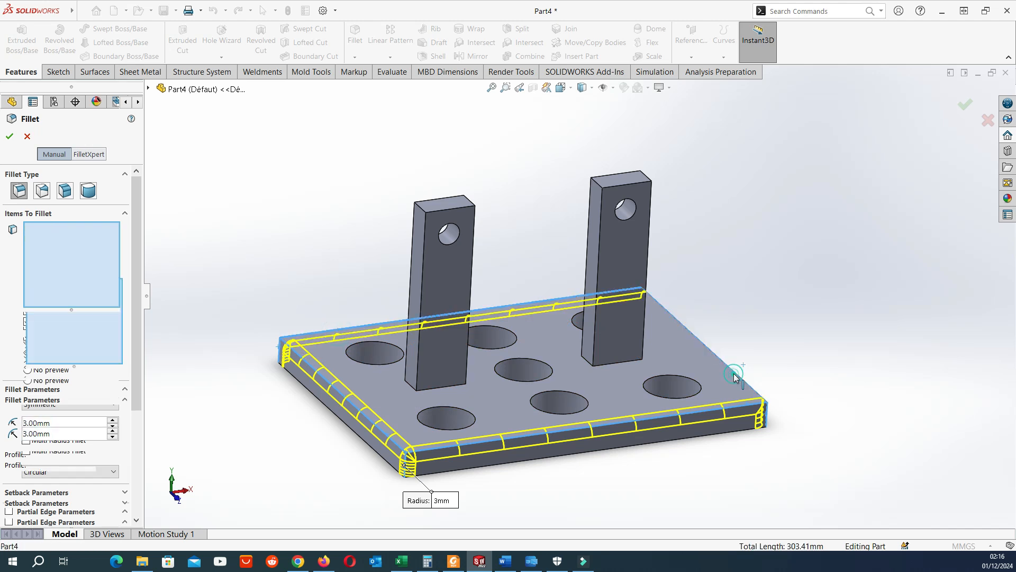
- Add both vertical front edges of each post to the 3 mm fillet selection
click(593, 341)
click(639, 340)
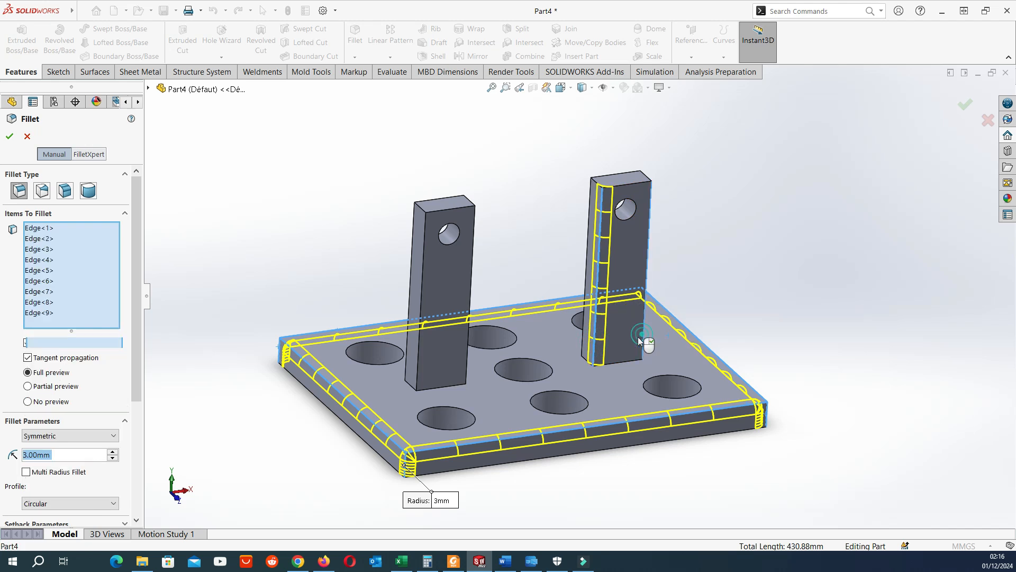
click(422, 370)
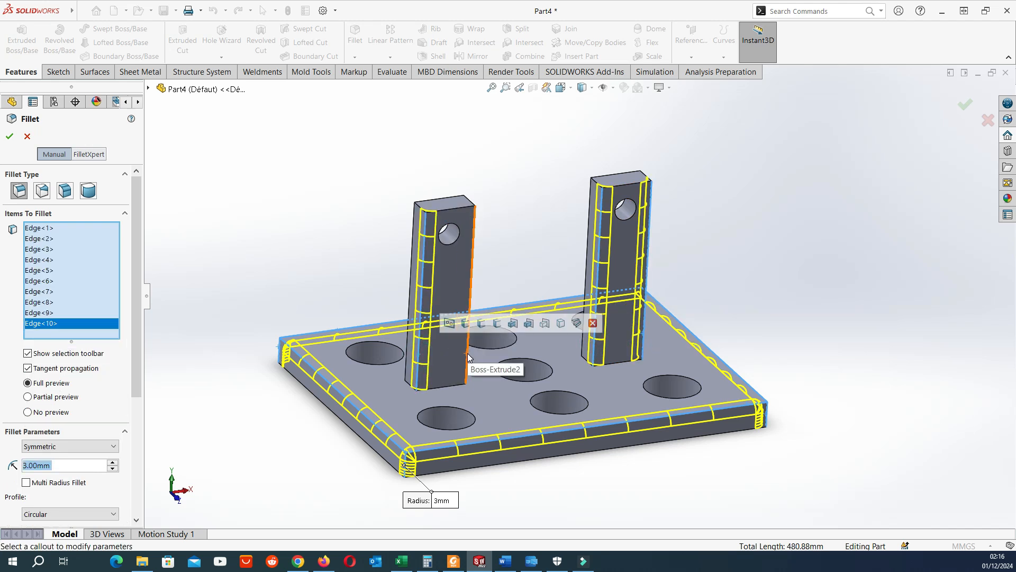
click(468, 356)
- Add the posts' front and back base edges and the plate's remaining vertical corner edge, and apply the 3 mm fillet
click(446, 389)
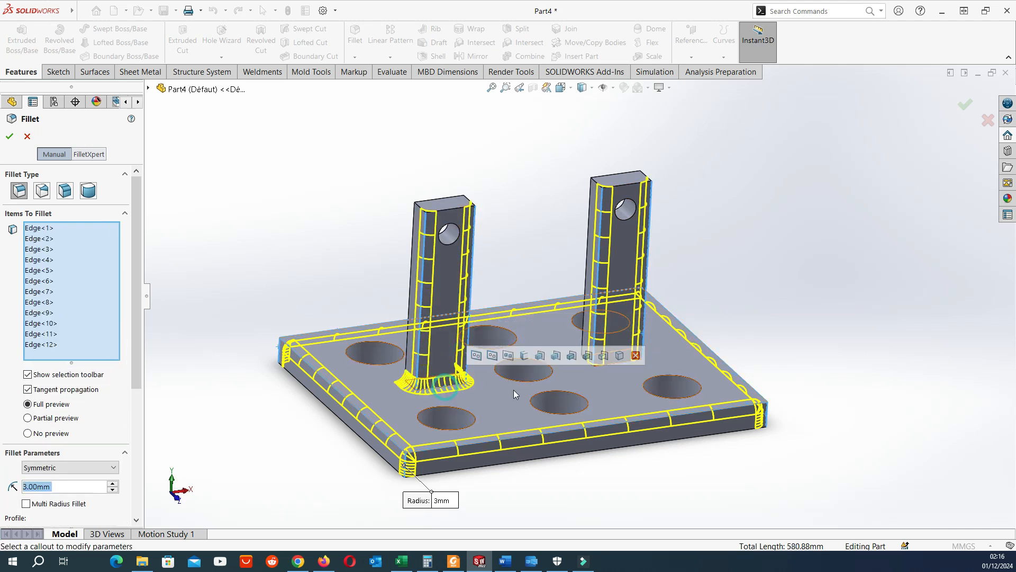
click(628, 361)
middle_drag(628, 360, 479, 364)
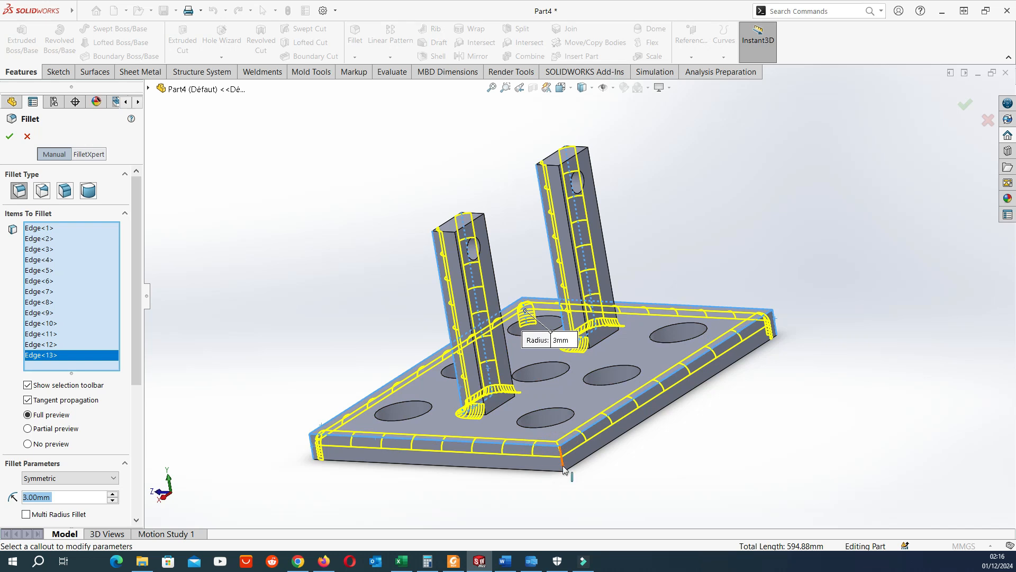
click(564, 470)
click(504, 405)
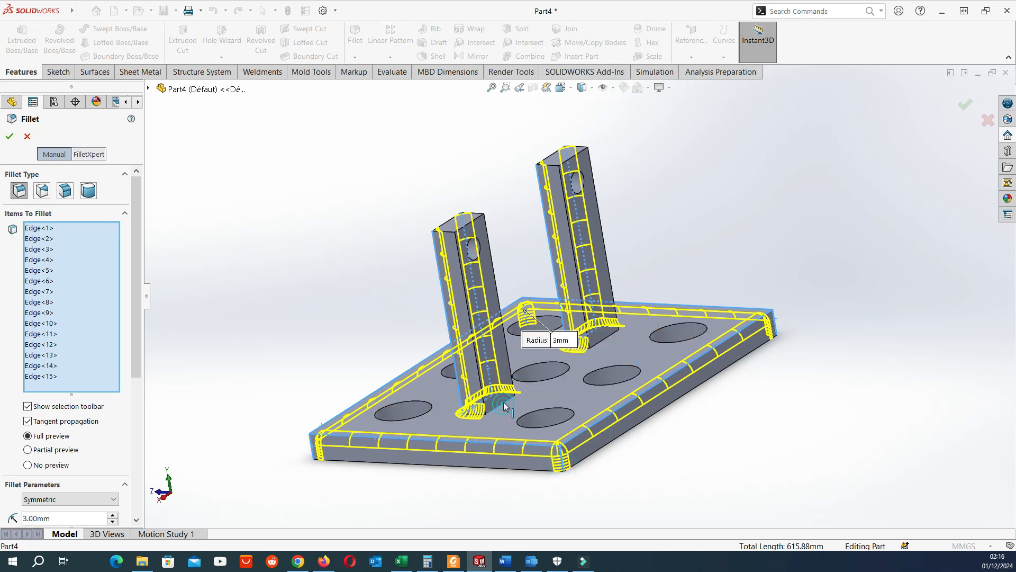
click(606, 344)
scroll(574, 333, up, 3)
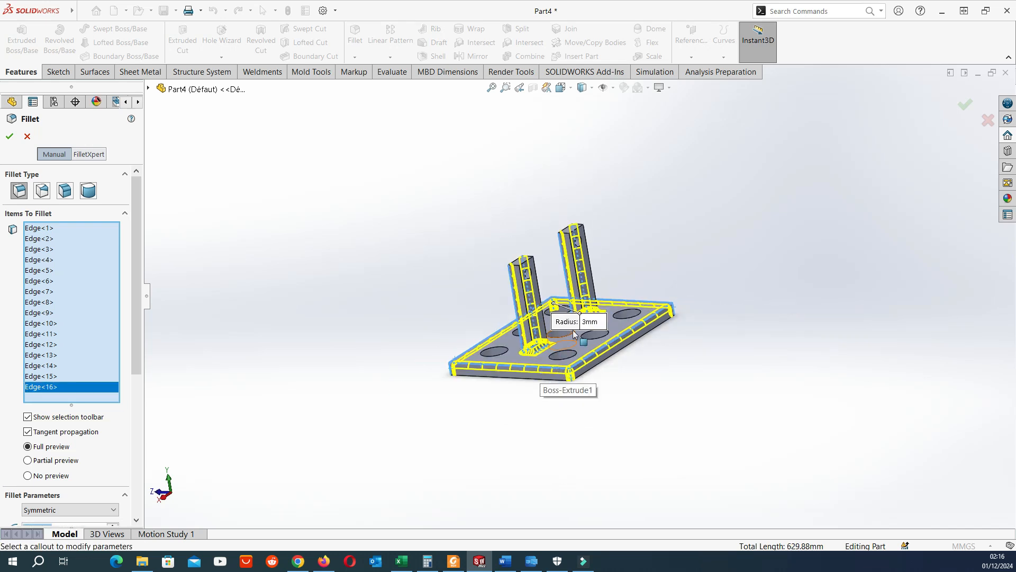
middle_drag(575, 333, 782, 295)
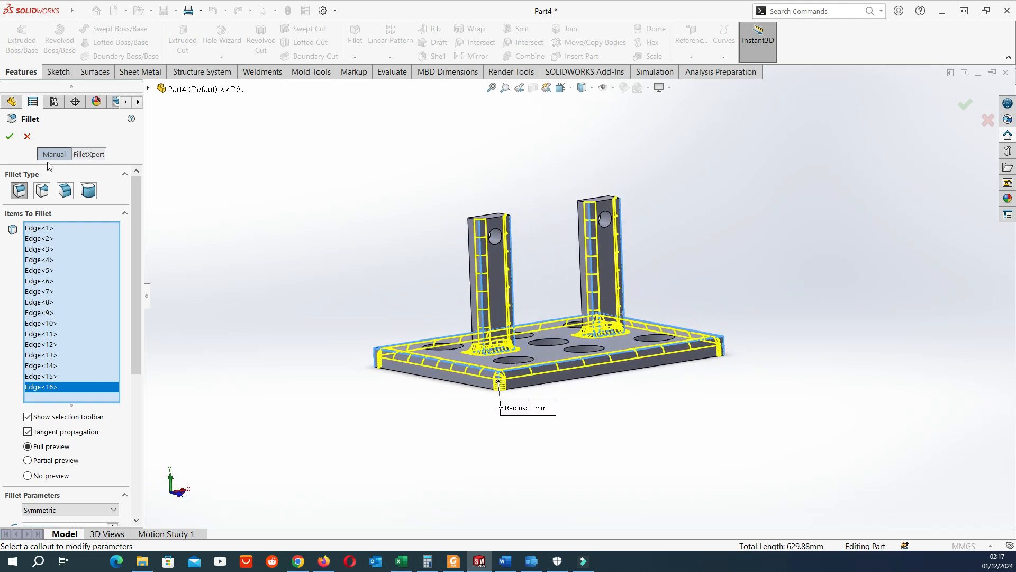
click(9, 137)
- Give the whole part a light orange colour from the standard swatches and apply the appearance
middle_drag(577, 290, 485, 339)
scroll(552, 339, up, 3)
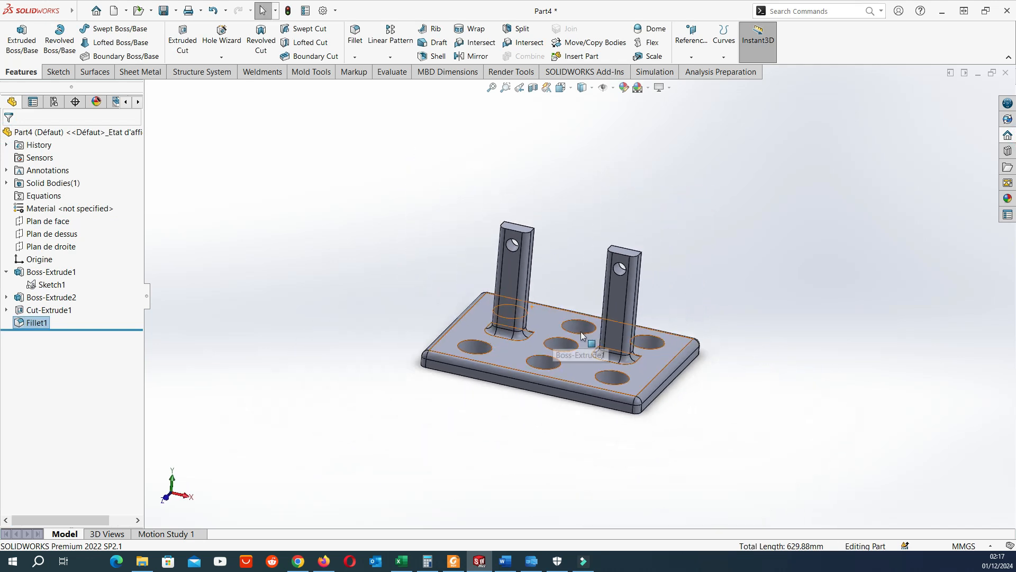
scroll(576, 306, down, 2)
mouse_move(576, 305)
middle_down()
mouse_move(585, 261)
mouse_move(574, 298)
middle_up()
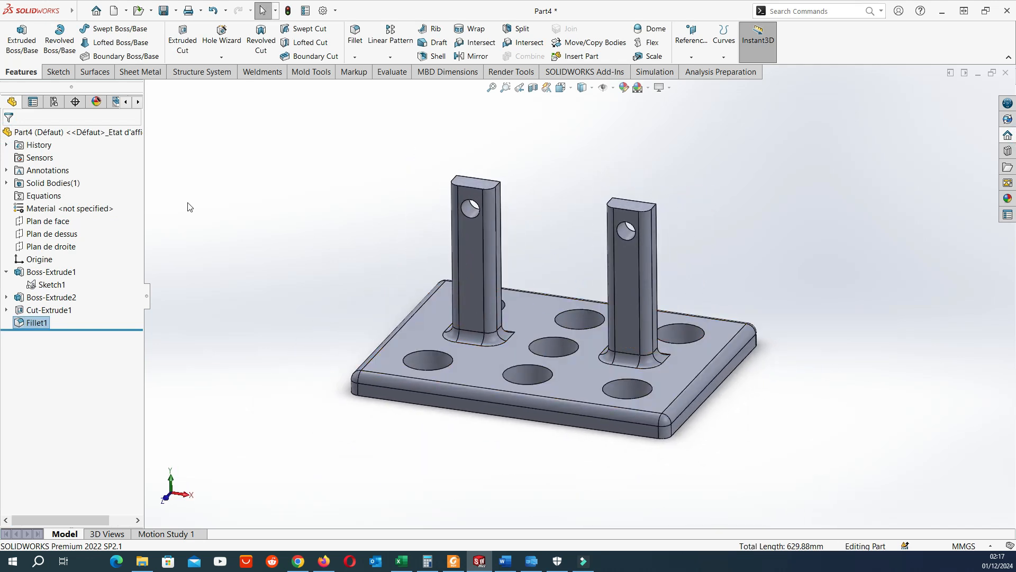
right_click(55, 133)
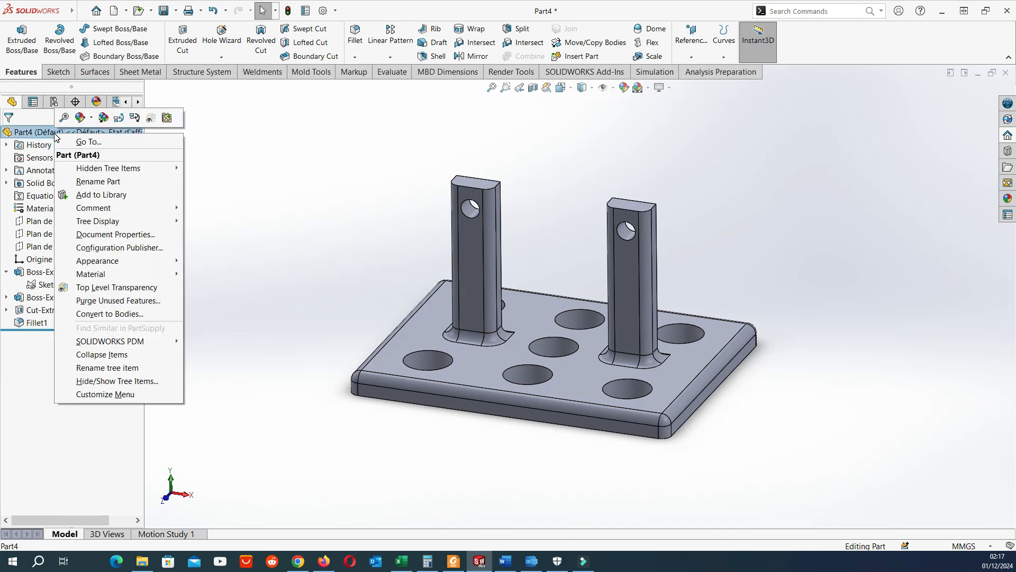
click(90, 118)
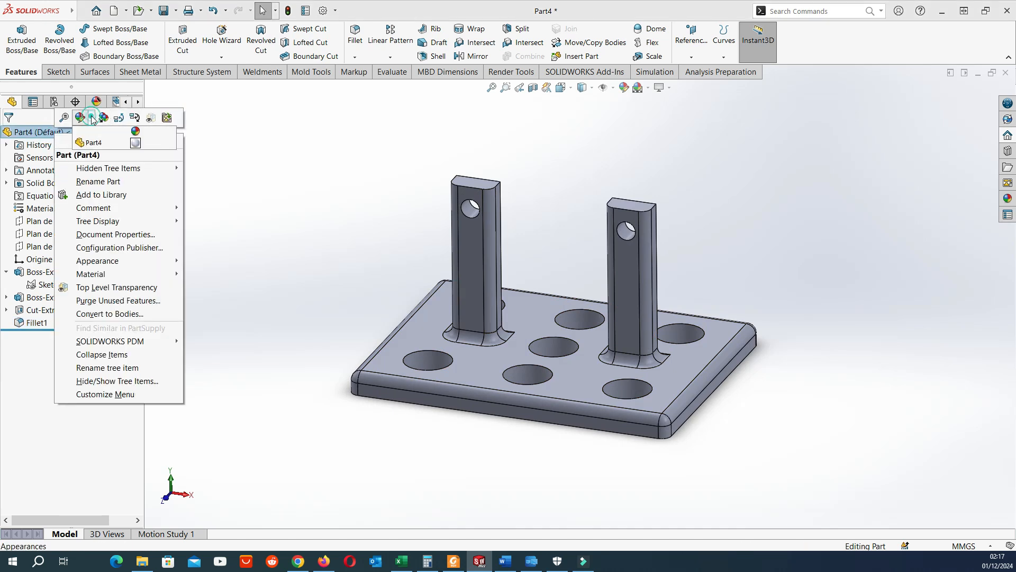
click(98, 144)
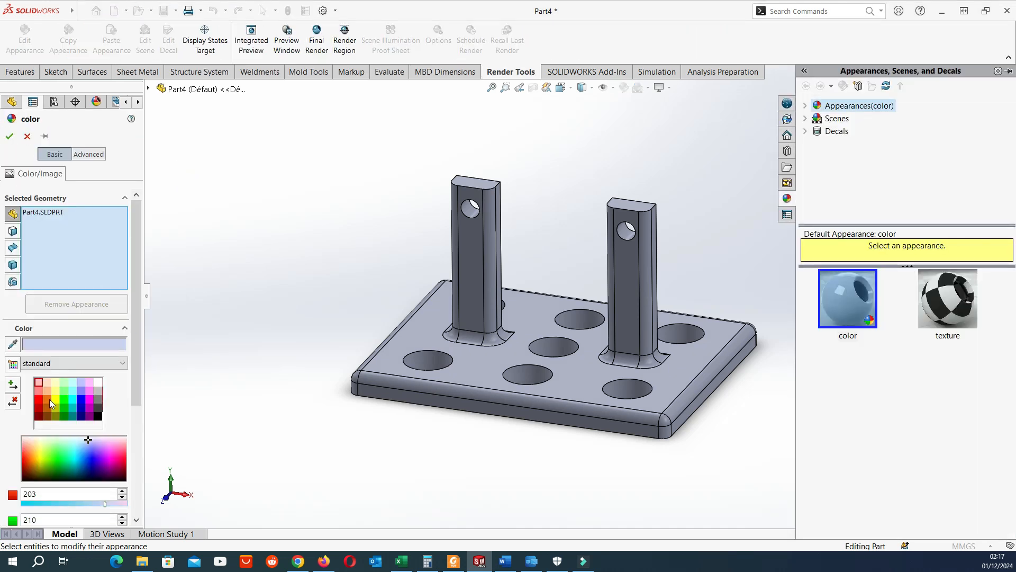
click(49, 400)
click(47, 391)
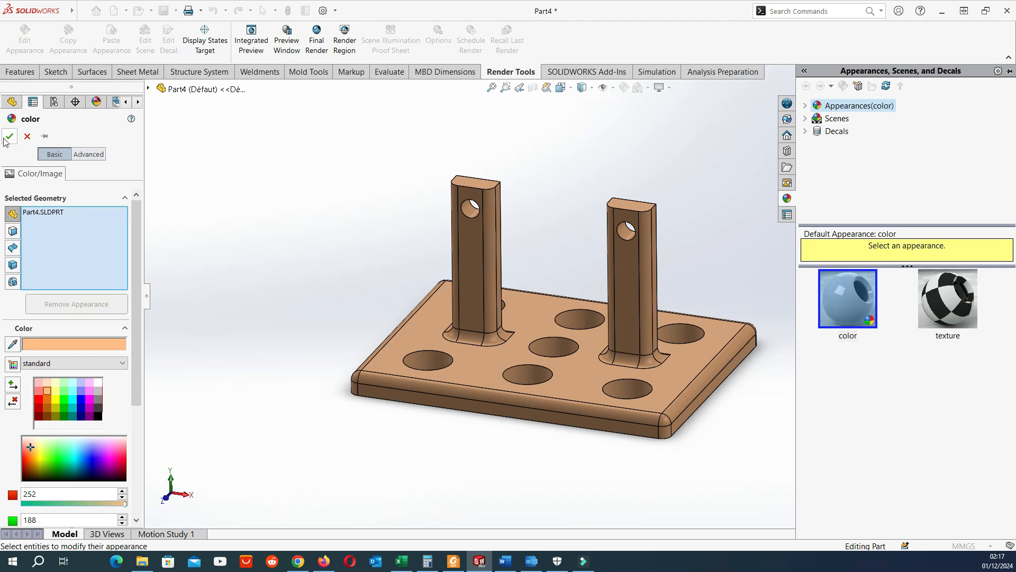
click(47, 407)
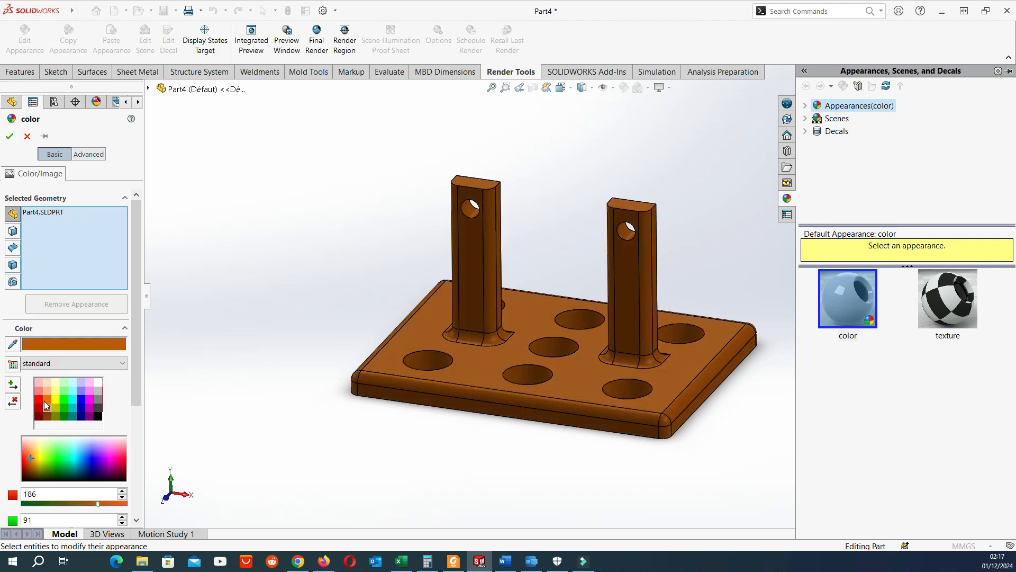
click(47, 392)
click(10, 137)
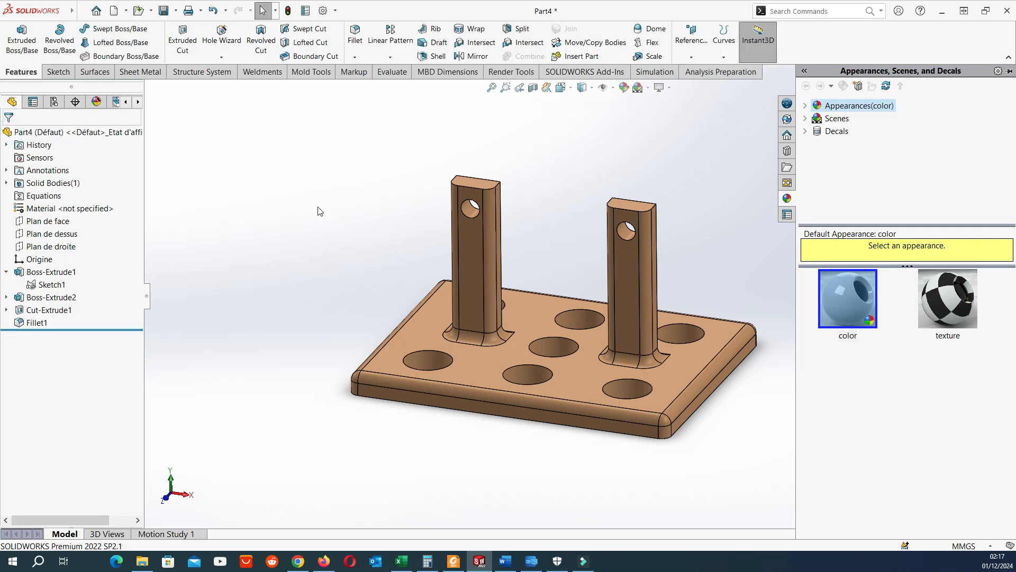
click(584, 188)
- Start saving the part and create a folder named "maltese cross" inside 01 Croix de malte
scroll(580, 266, up, 1)
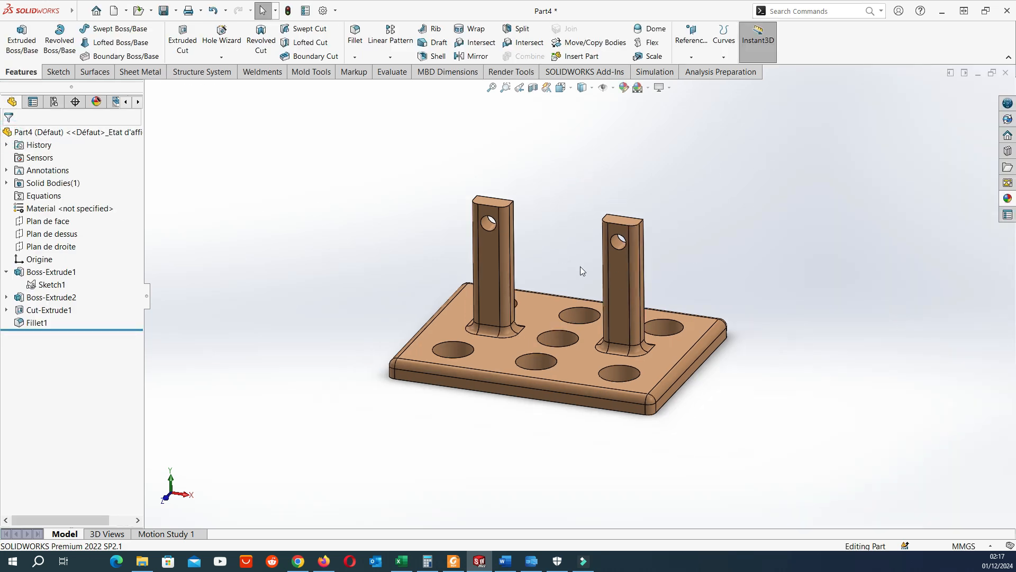
scroll(617, 314, down, 2)
click(164, 11)
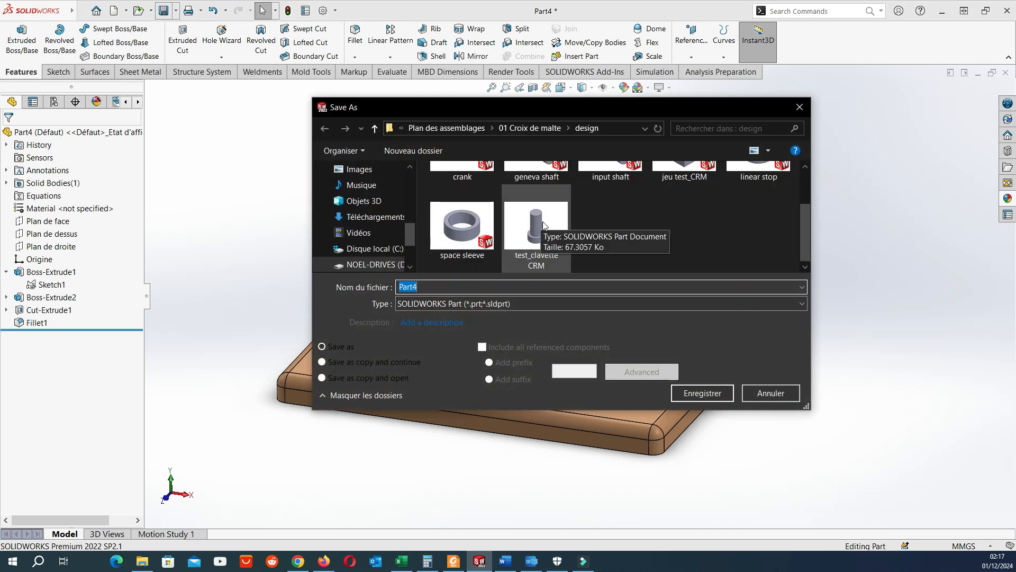
drag(427, 288, 398, 288)
scroll(635, 225, up, 1)
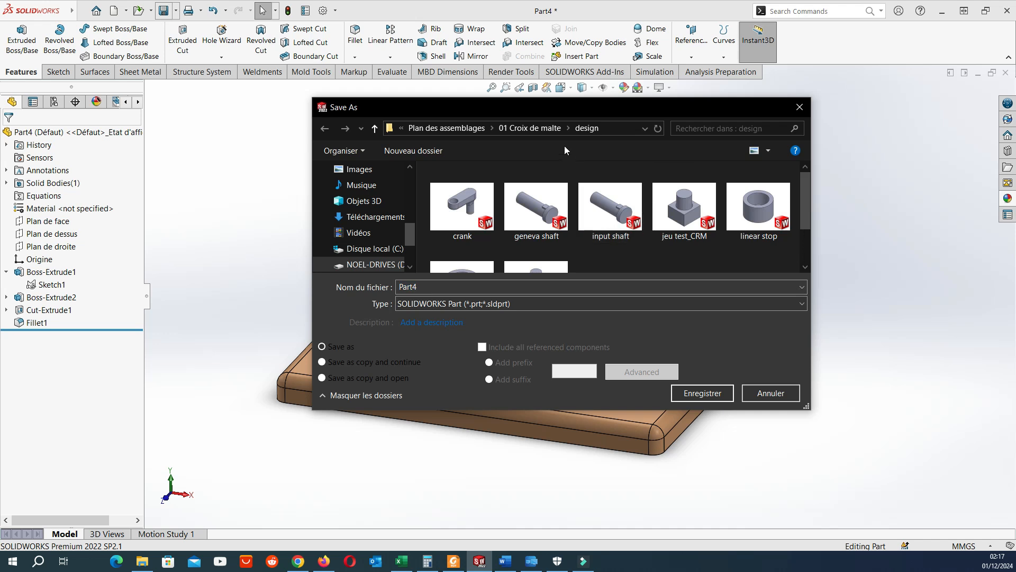
click(546, 129)
right_click(544, 245)
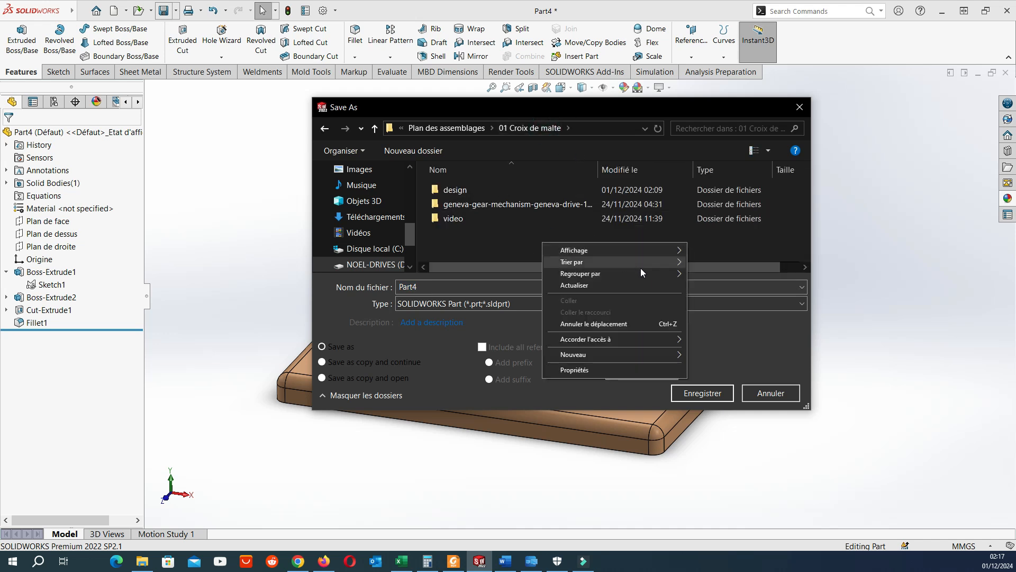
mouse_move(635, 355)
click(718, 357)
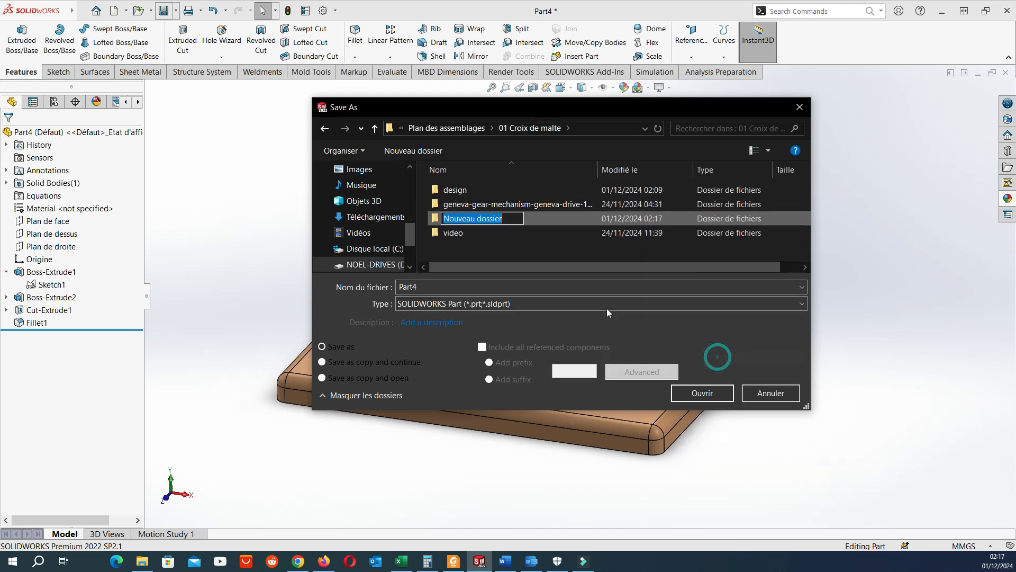
key(BackSpace)
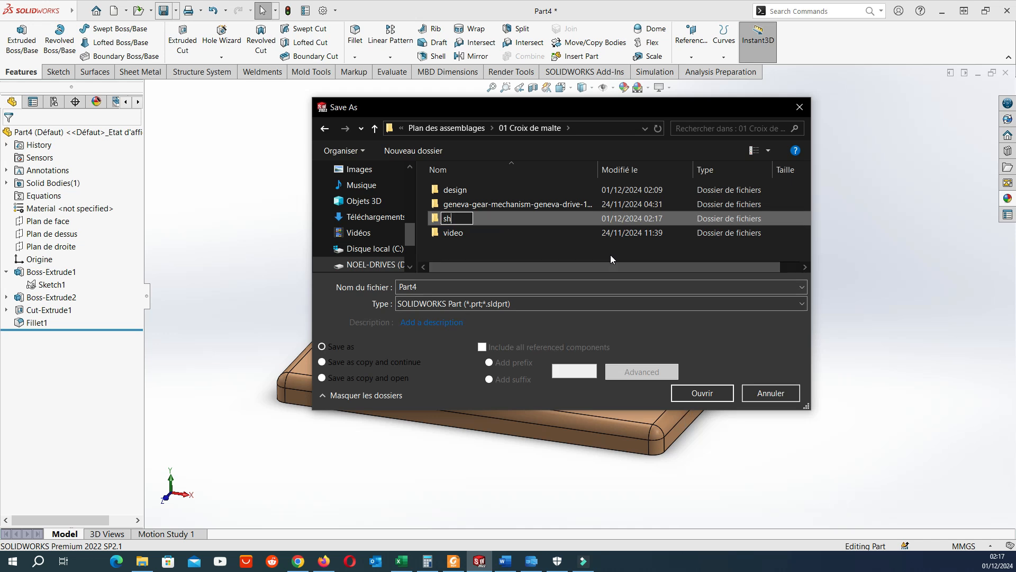
text(mal)
text(e cross)
key(Return)
- Save the part in the maltese cross folder as "base"
key(Return)
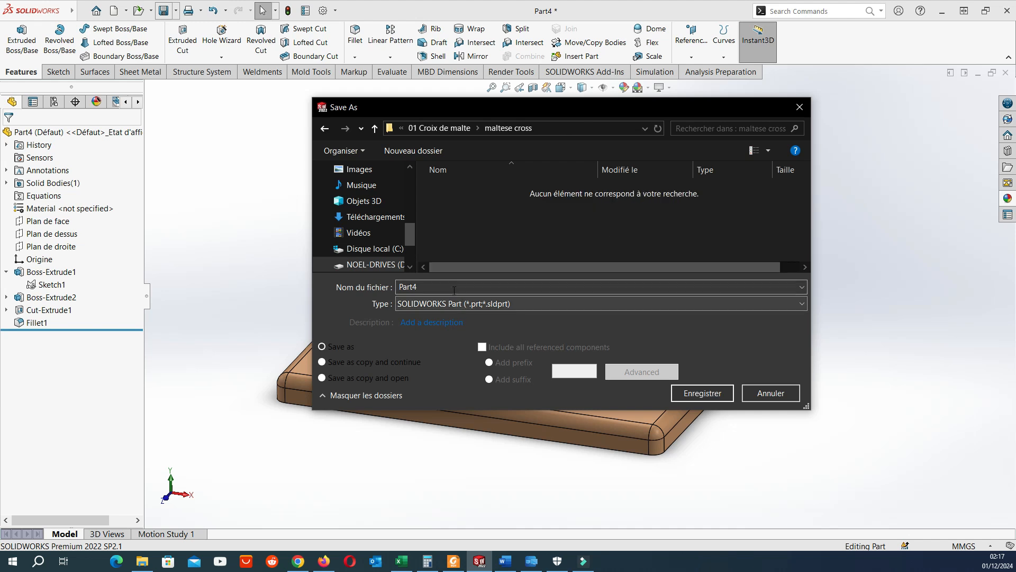
text(base)
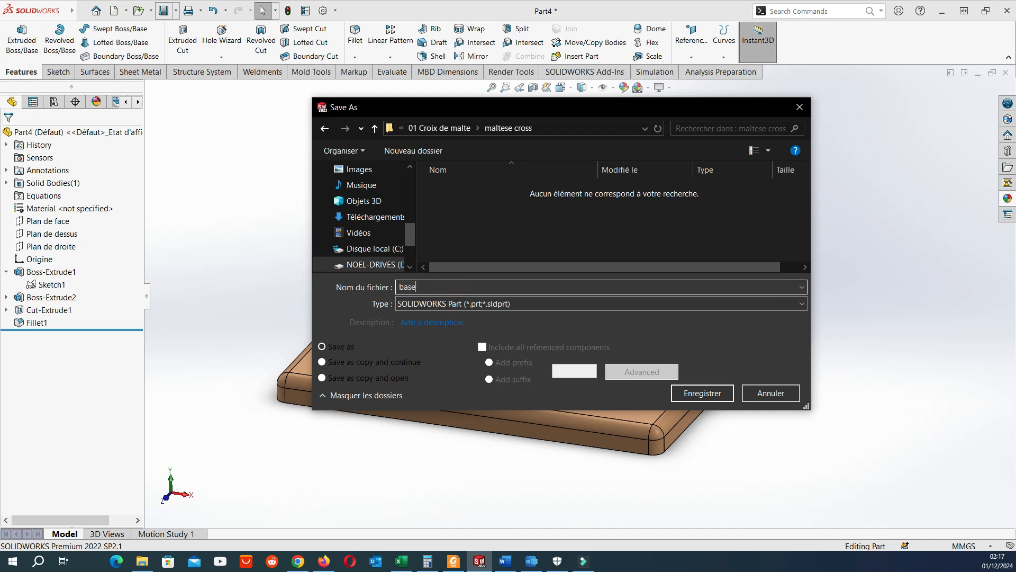
key(Return)
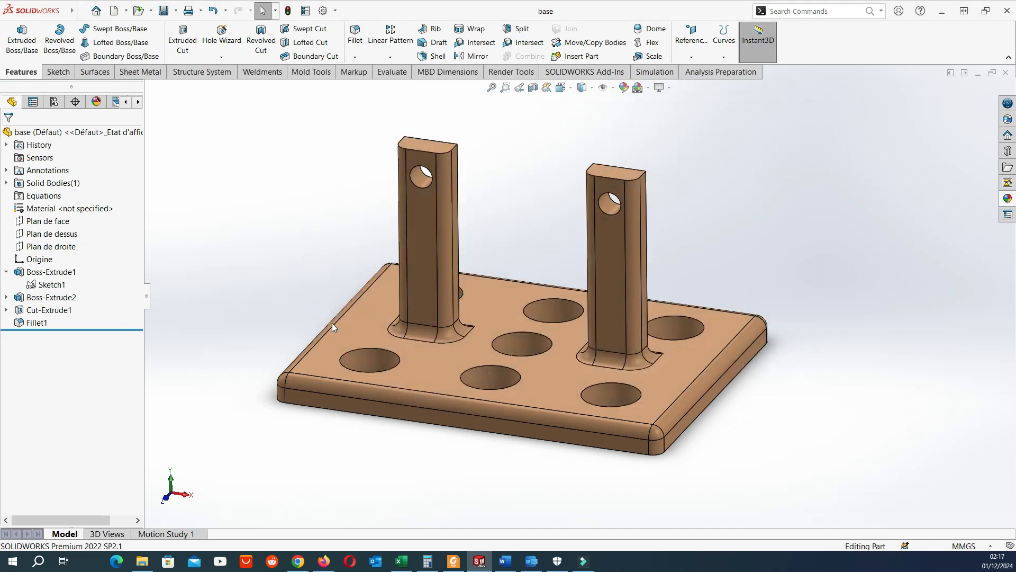